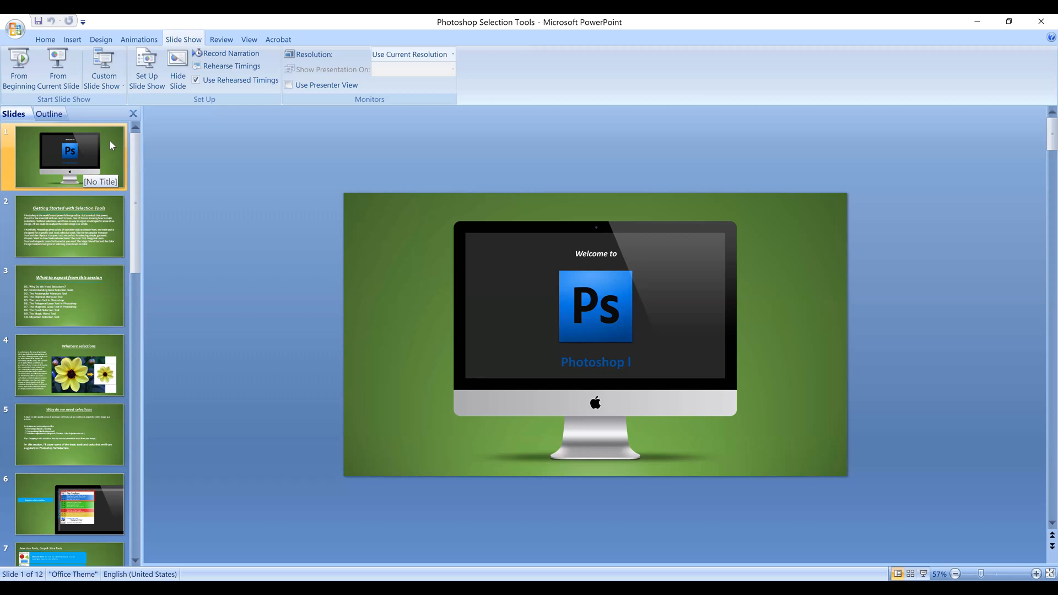
Switch to Photoshop and examine the tools grouped under the Marquee, Lasso, Quick Selection and Crop tools
click(112, 142)
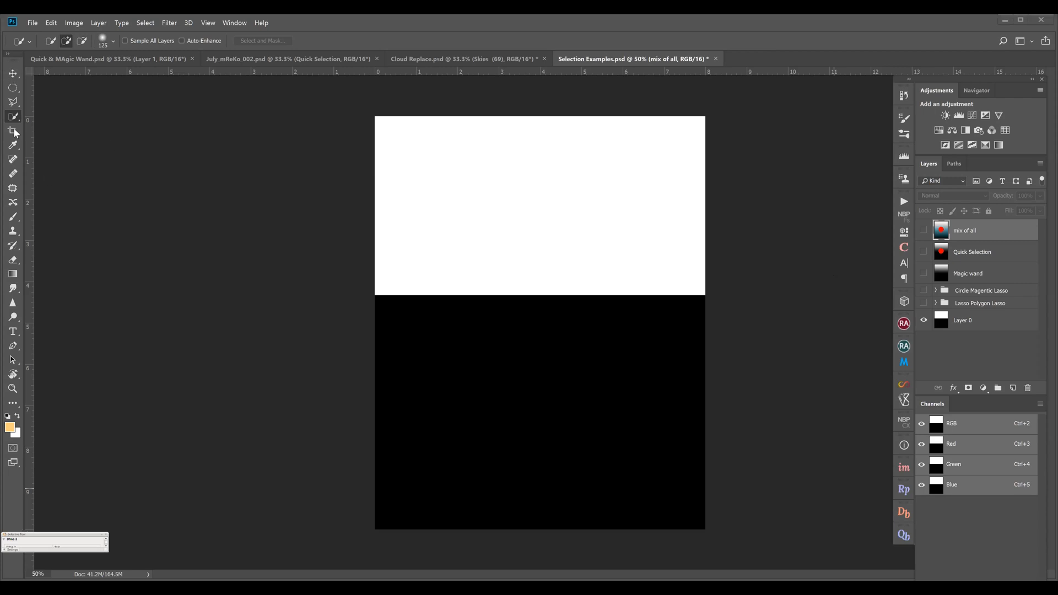
click(14, 88)
right_click(15, 88)
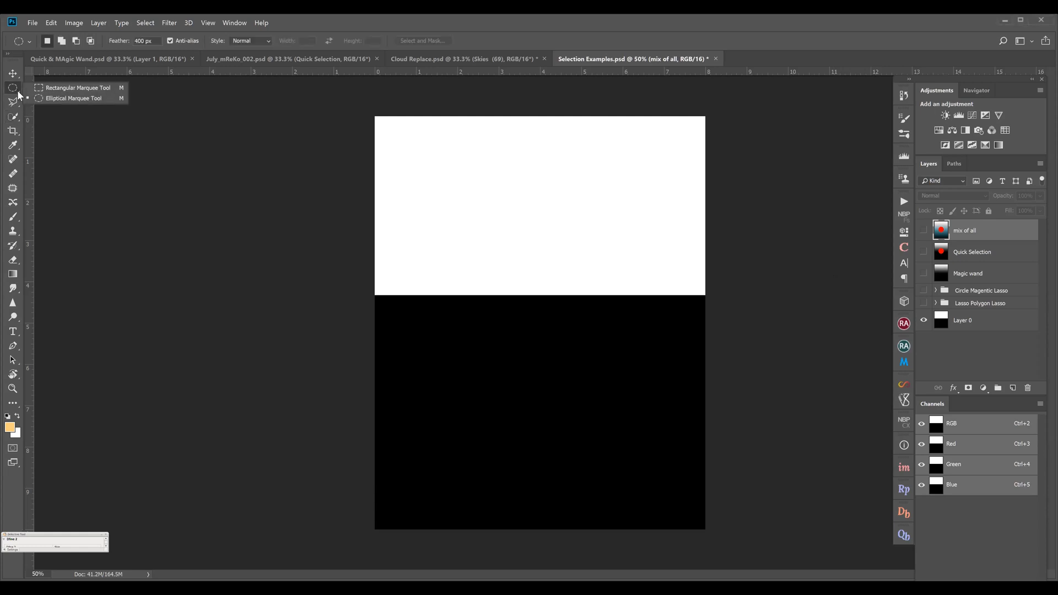
click(17, 90)
right_click(19, 90)
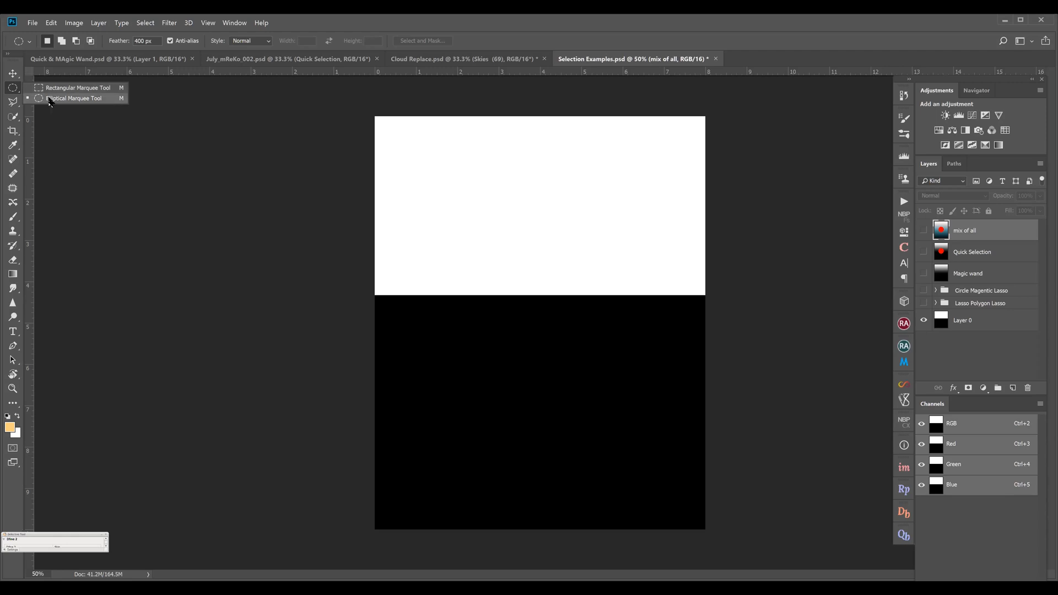
click(19, 103)
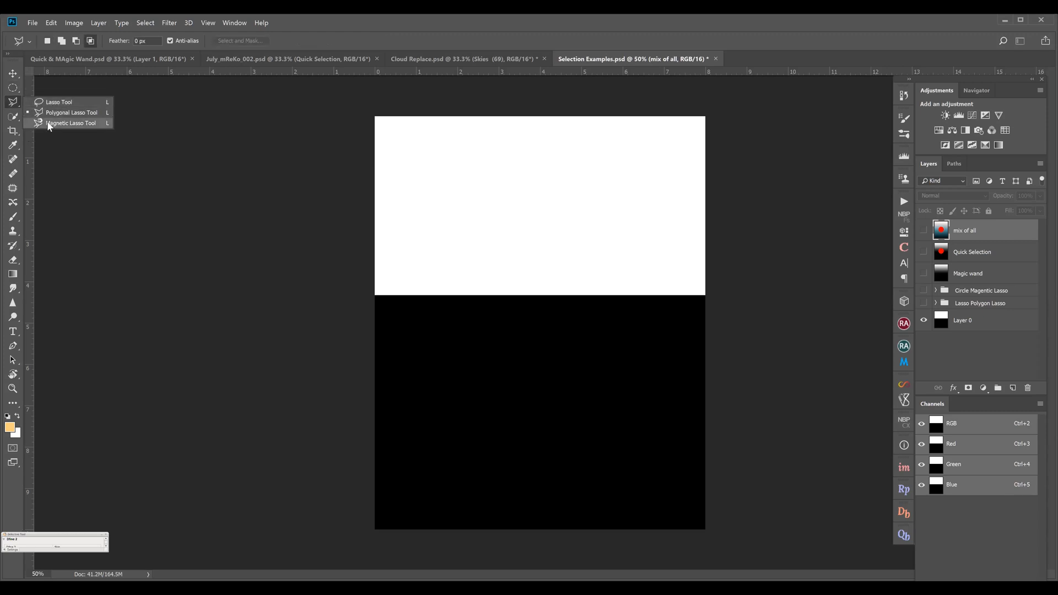
click(17, 119)
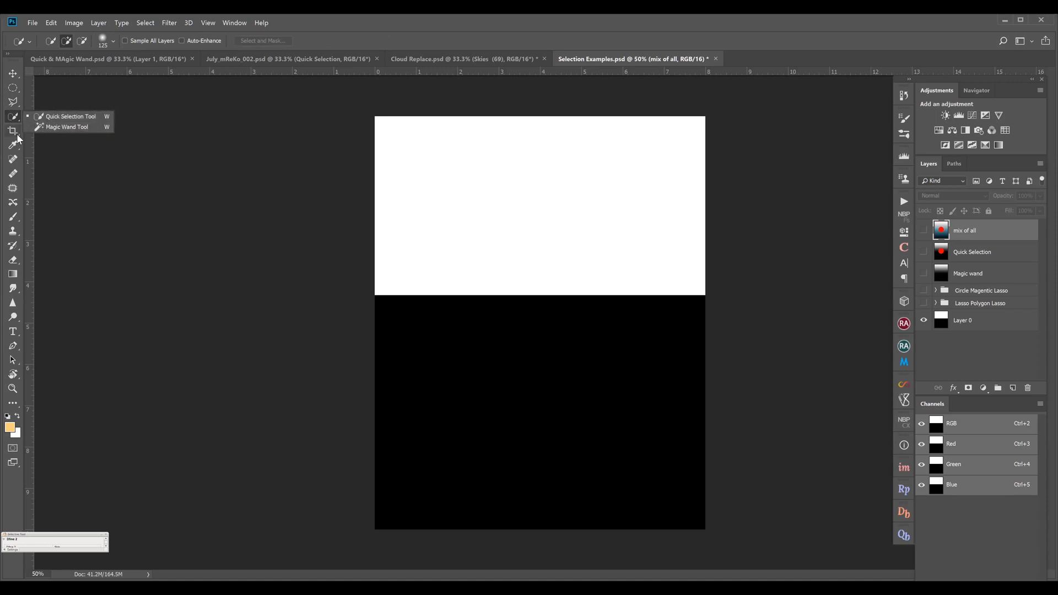
click(18, 134)
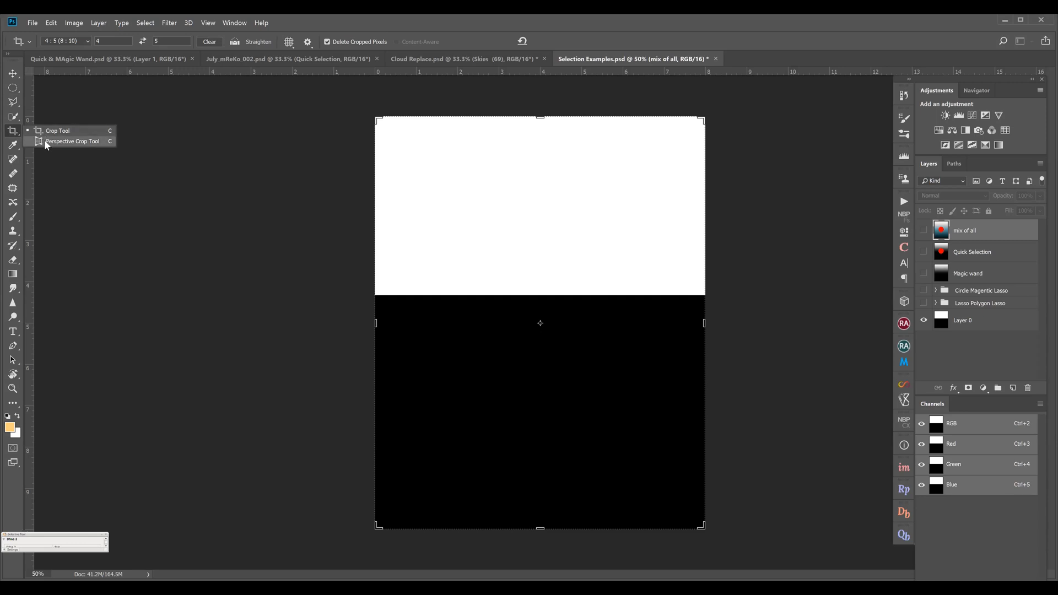
click(17, 117)
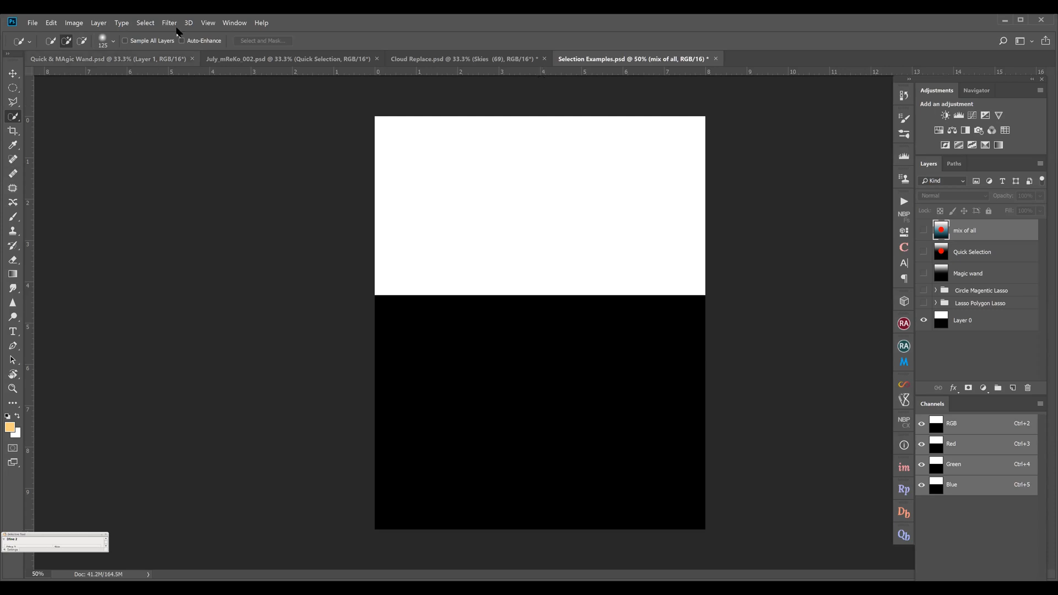
Select the white upper half of the canvas with the Rectangular Marquee tool and subtract the same area from the selection
click(15, 86)
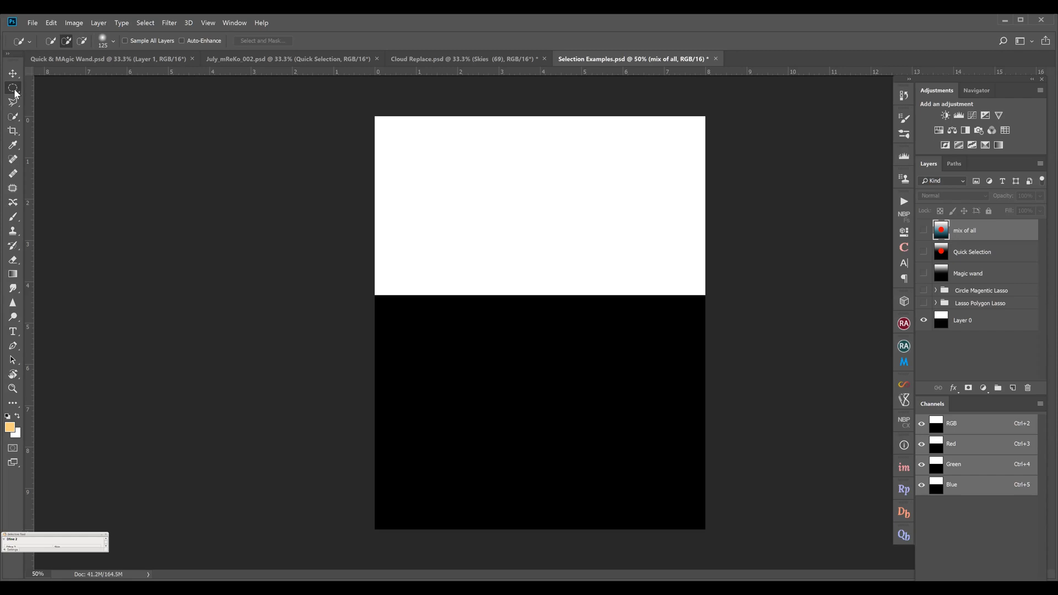
click(64, 89)
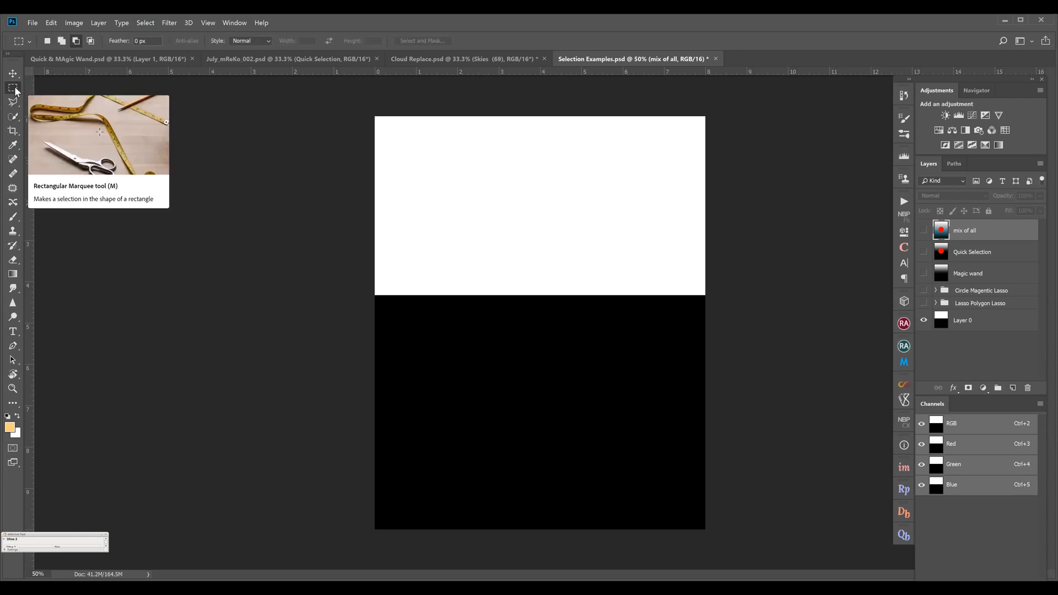
drag(354, 110, 711, 294)
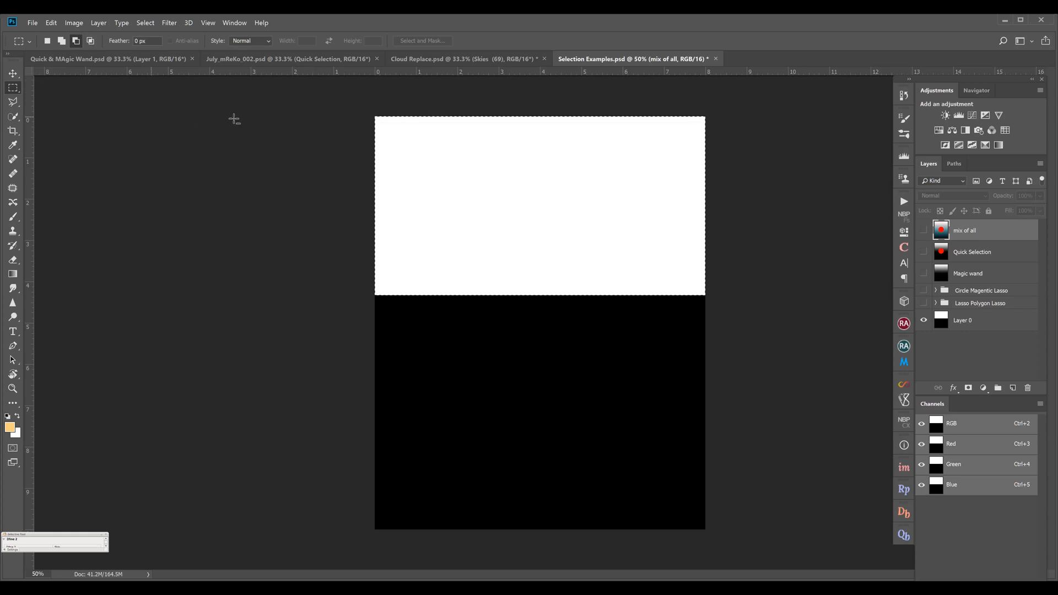
drag(375, 117, 715, 297)
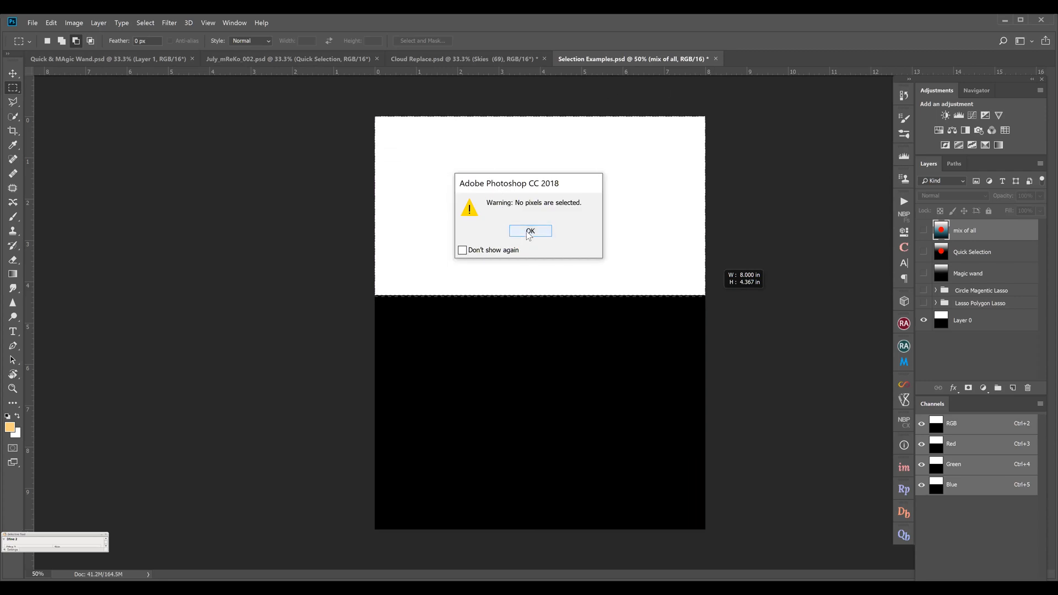
key(Return)
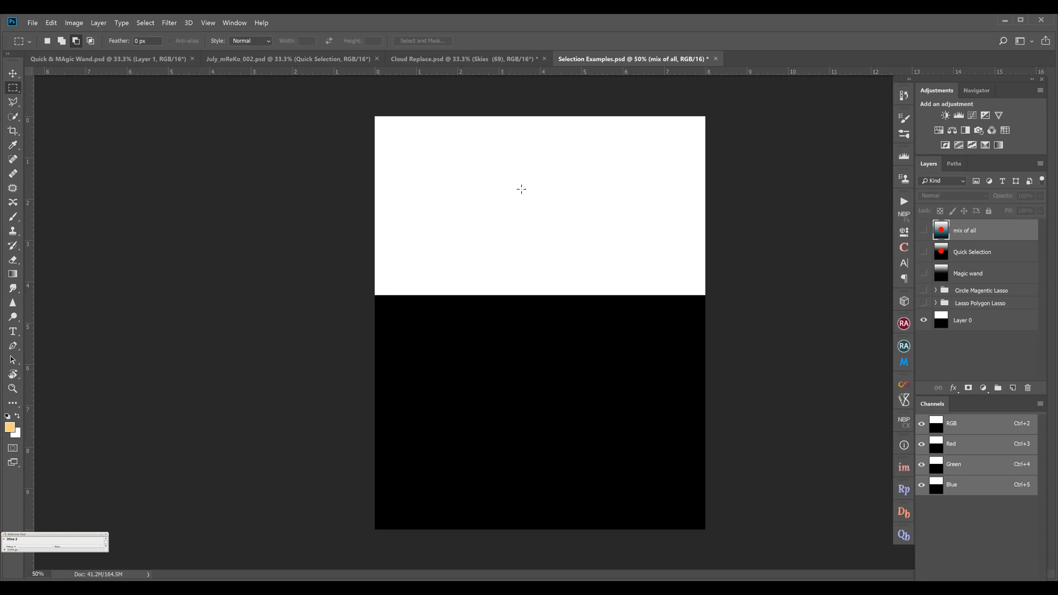
Make a rectangular selection over the white half and a strip of the black area, and deselect it
drag(370, 98, 705, 325)
click(145, 23)
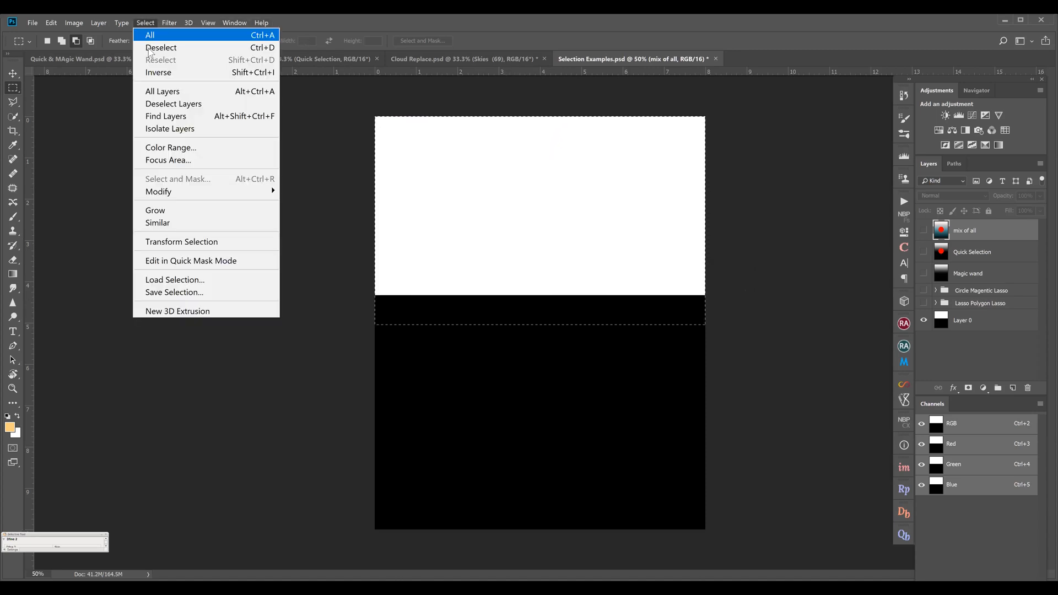
click(147, 47)
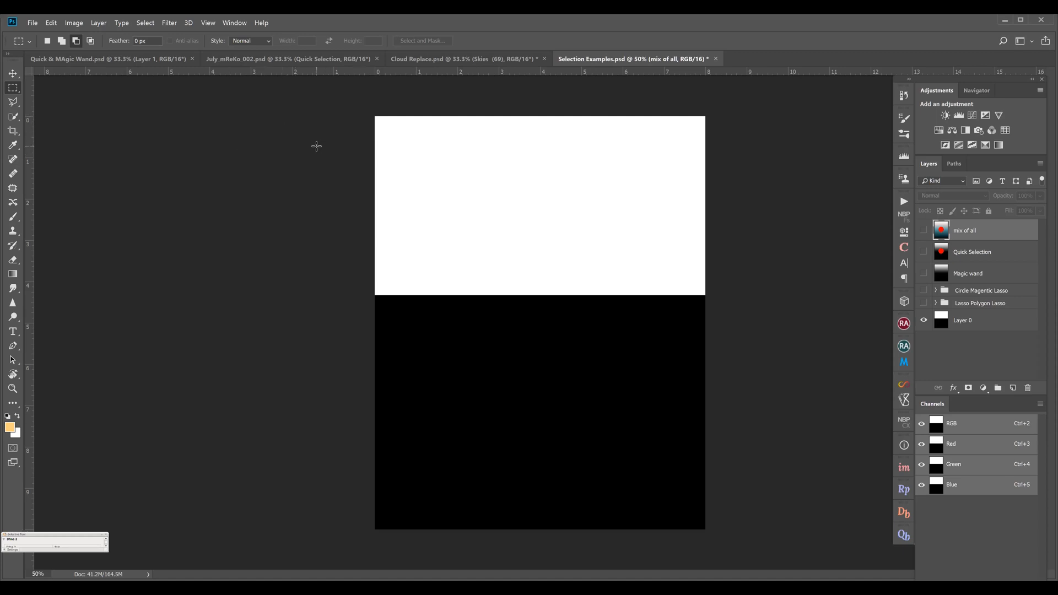
Select the canvas's upper part and replace it, in New Selection mode, with a rectangular selection of most of the black area
drag(335, 104, 699, 323)
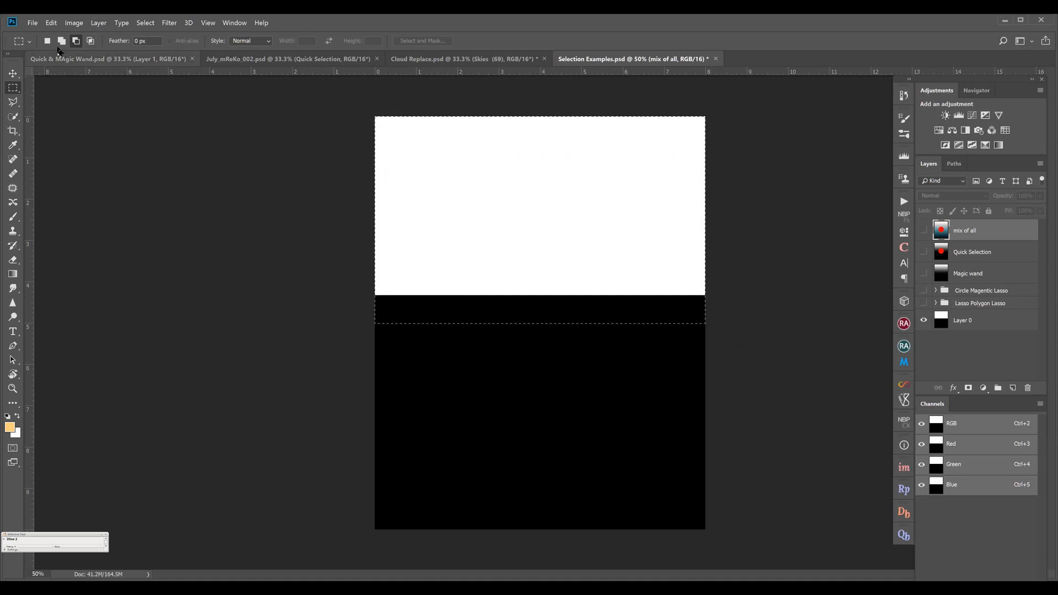
click(75, 43)
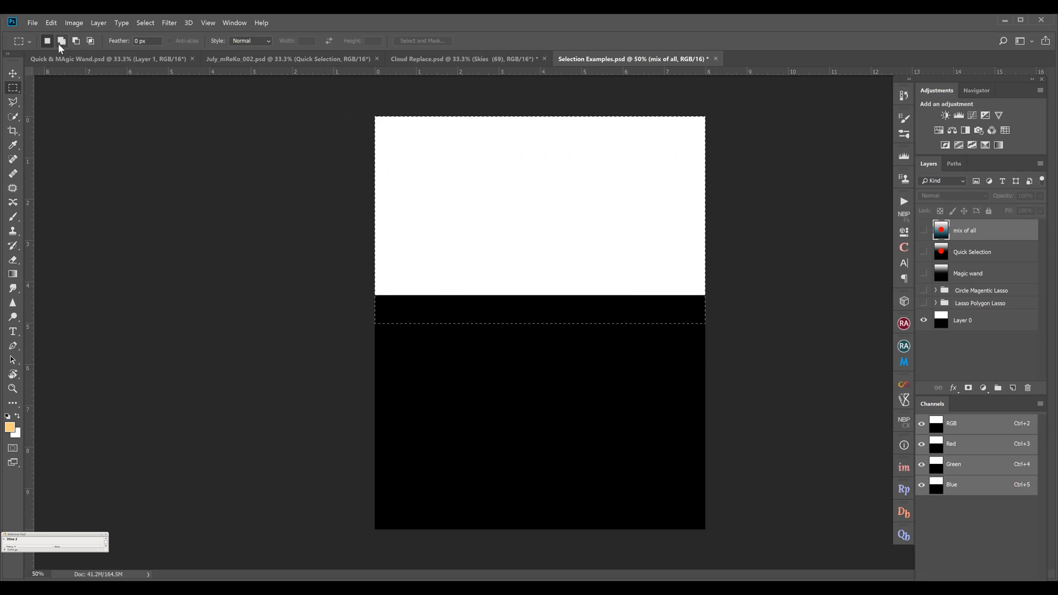
drag(350, 342, 356, 344)
drag(386, 535, 387, 386)
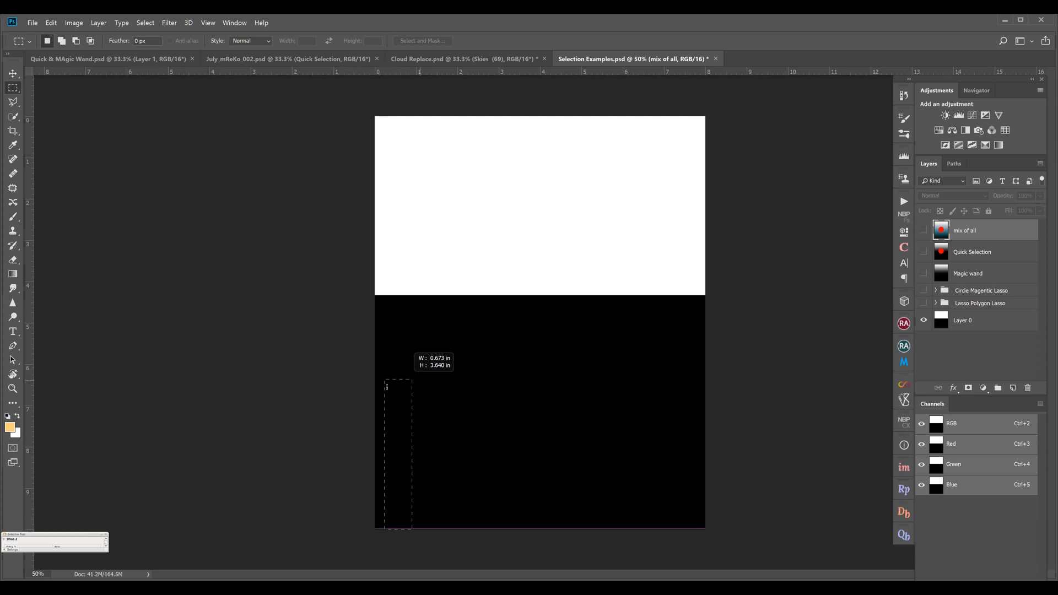
drag(671, 554, 733, 540)
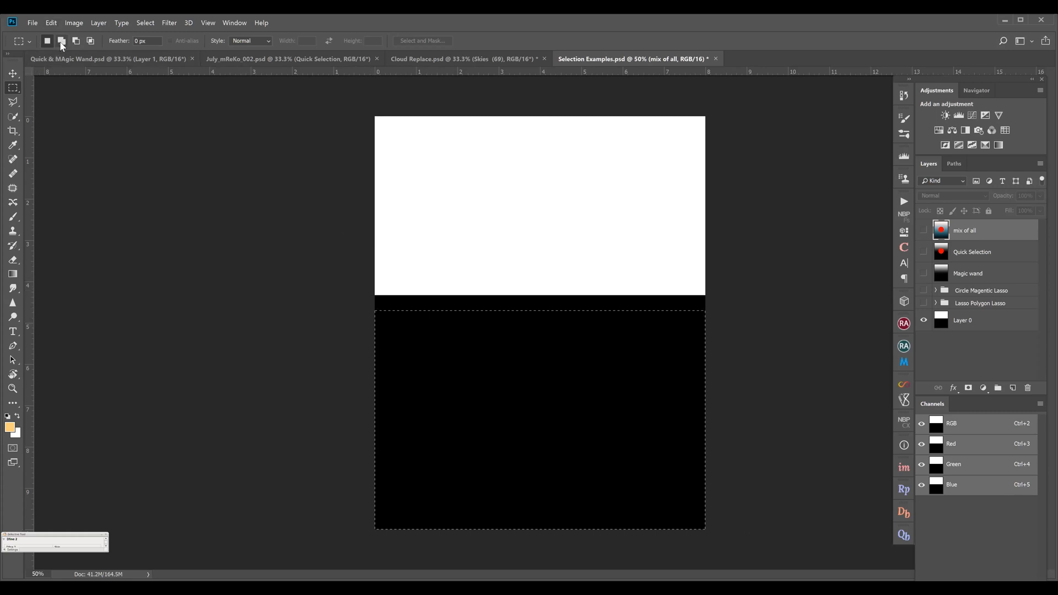
Select the upper part of the canvas afresh and subtract a strip along the black-white boundary from the selection
click(236, 235)
drag(361, 104, 666, 309)
click(76, 41)
drag(585, 359, 723, 336)
drag(361, 278, 714, 361)
Add the remaining white strip above the black area to the selection, and deselect everything
click(62, 42)
drag(368, 272, 424, 302)
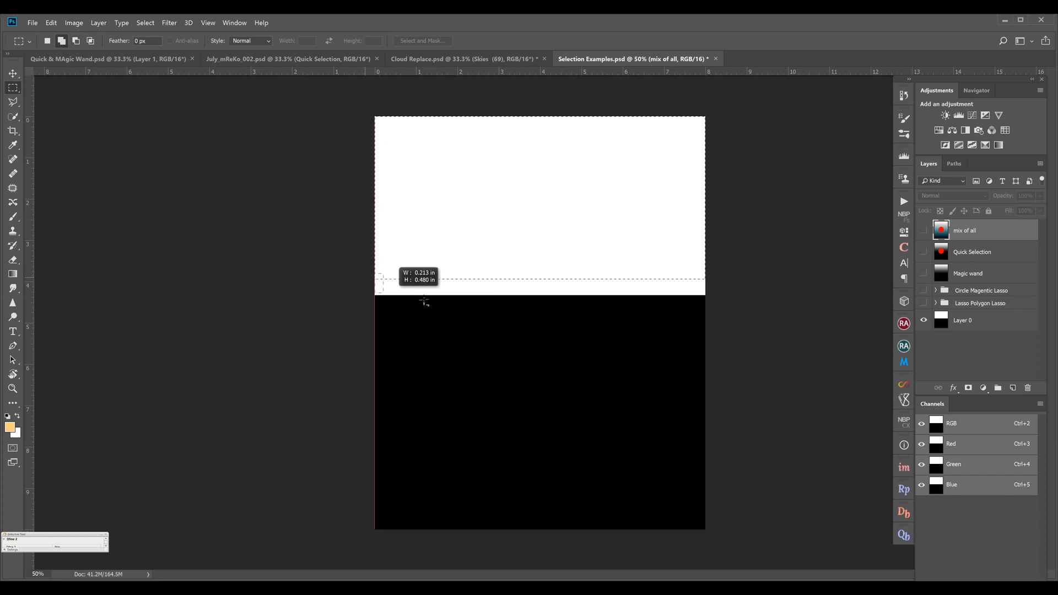
drag(712, 302, 716, 295)
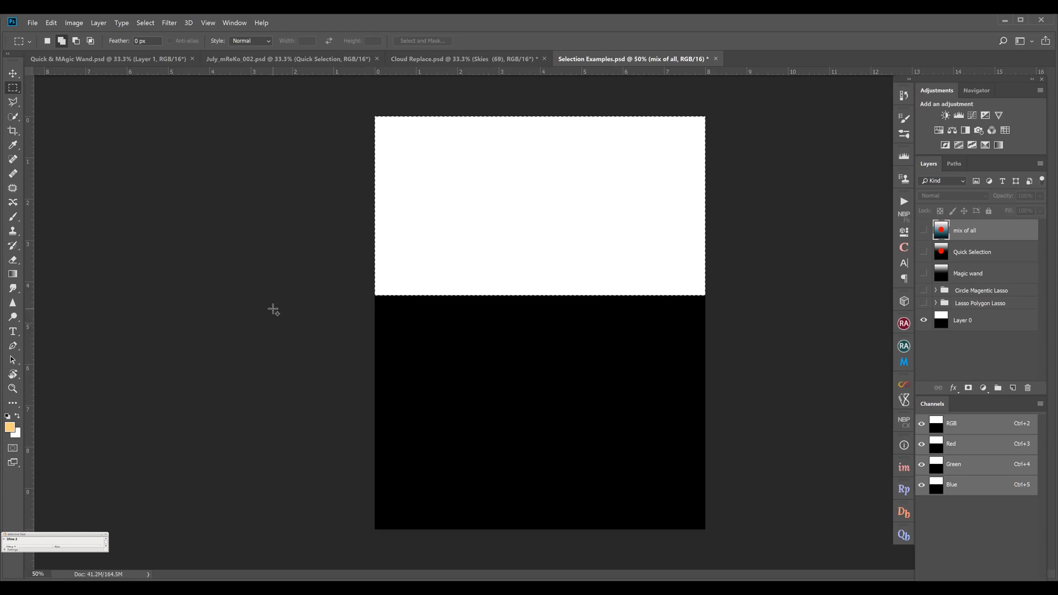
key(ctrl+d)
Show the Quick Selection layer and try an Elliptical Marquee selection of about 3.1 by 3.0 in over its red circle
click(923, 252)
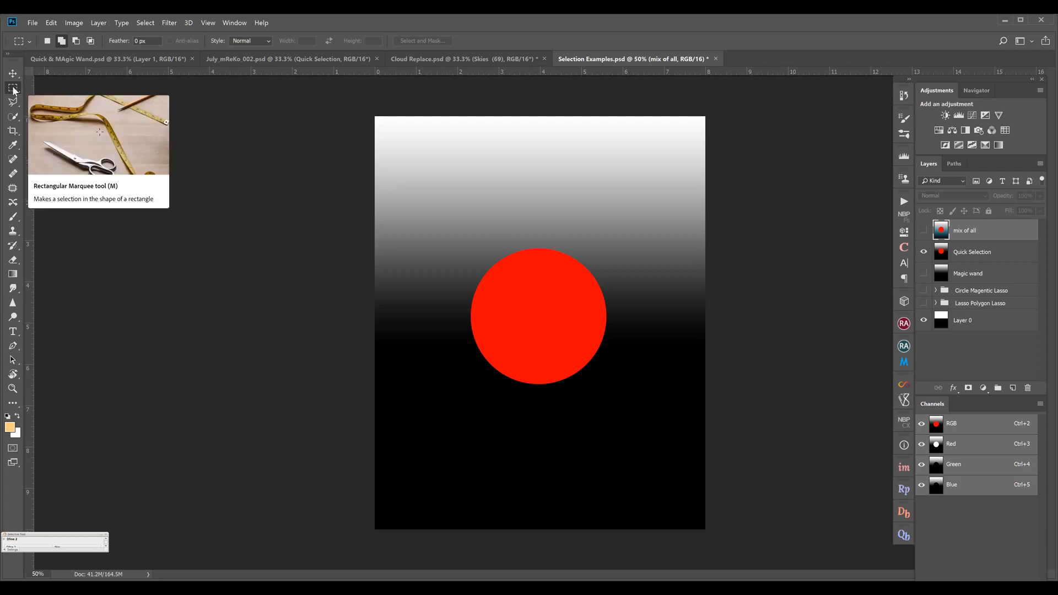
drag(13, 89, 47, 100)
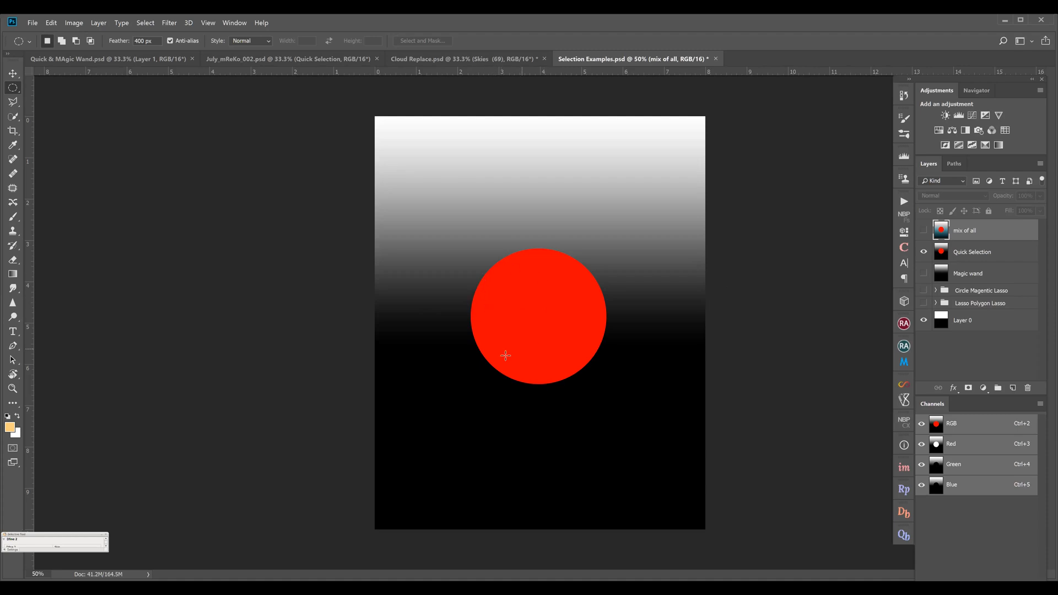
drag(480, 261, 602, 378)
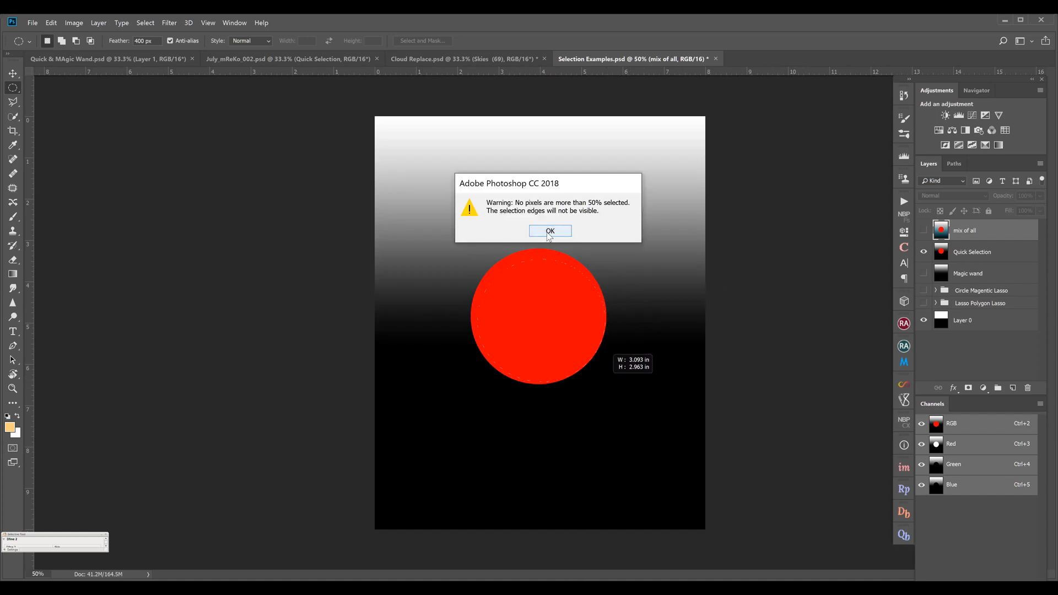
click(549, 232)
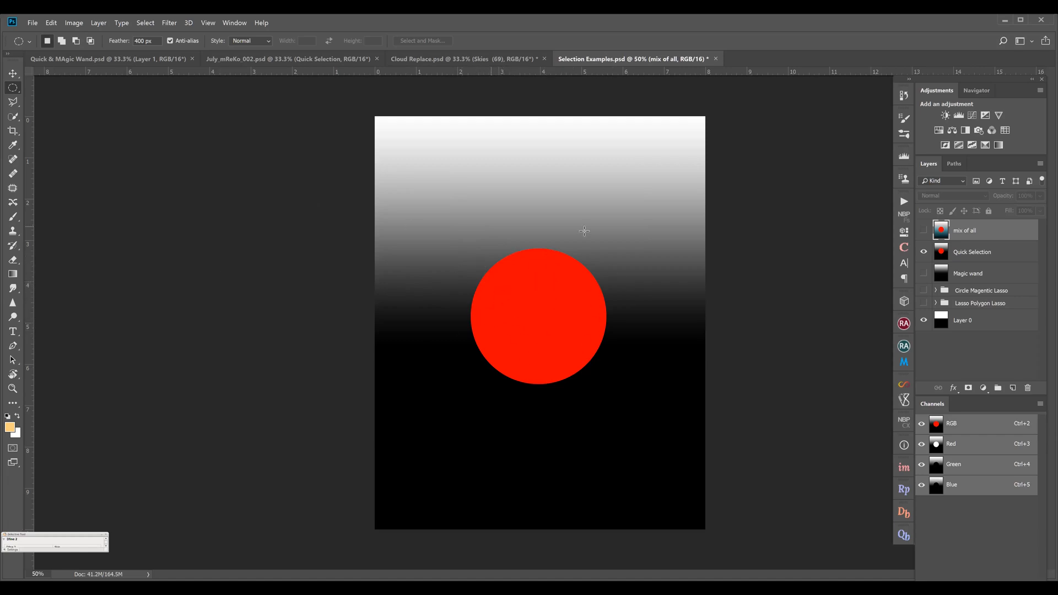
Hide the Quick Selection layer, and show and expand the Lasso Polygon Lasso group
click(924, 252)
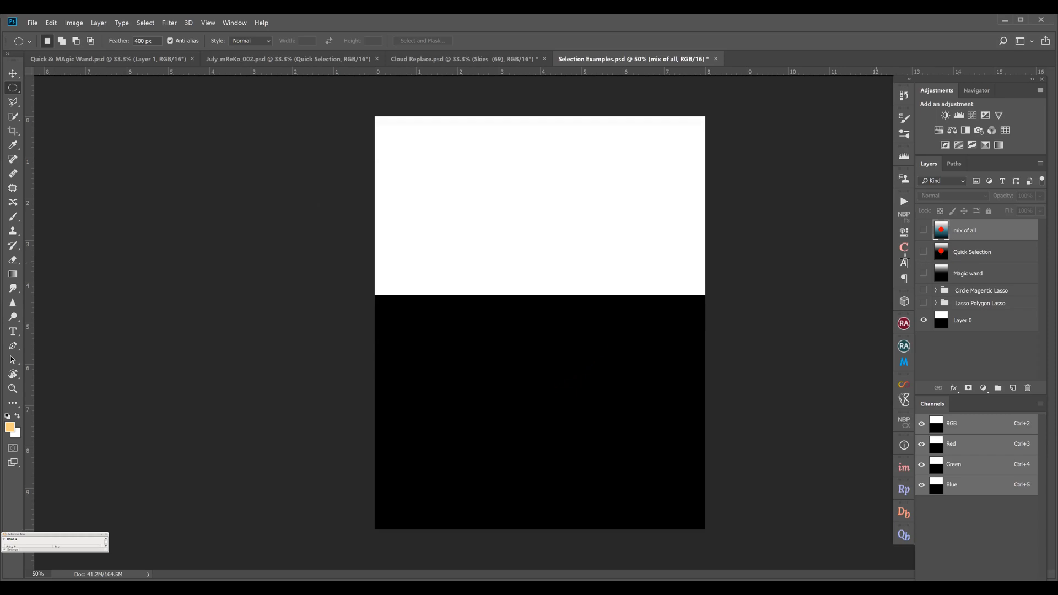
click(933, 307)
click(935, 304)
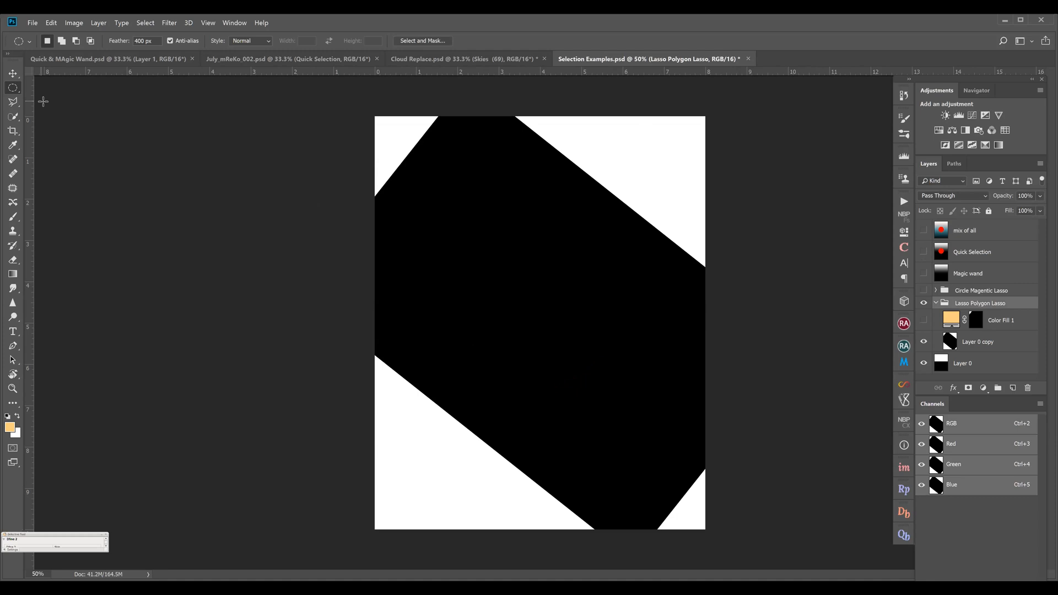
Try the Rectangular Marquee tool on the slanted white corner at the canvas's upper left
right_click(14, 88)
click(51, 92)
drag(365, 100, 346, 178)
Try to draw a rounded freehand selection inside the black shape with the Lasso tool
click(17, 105)
click(59, 107)
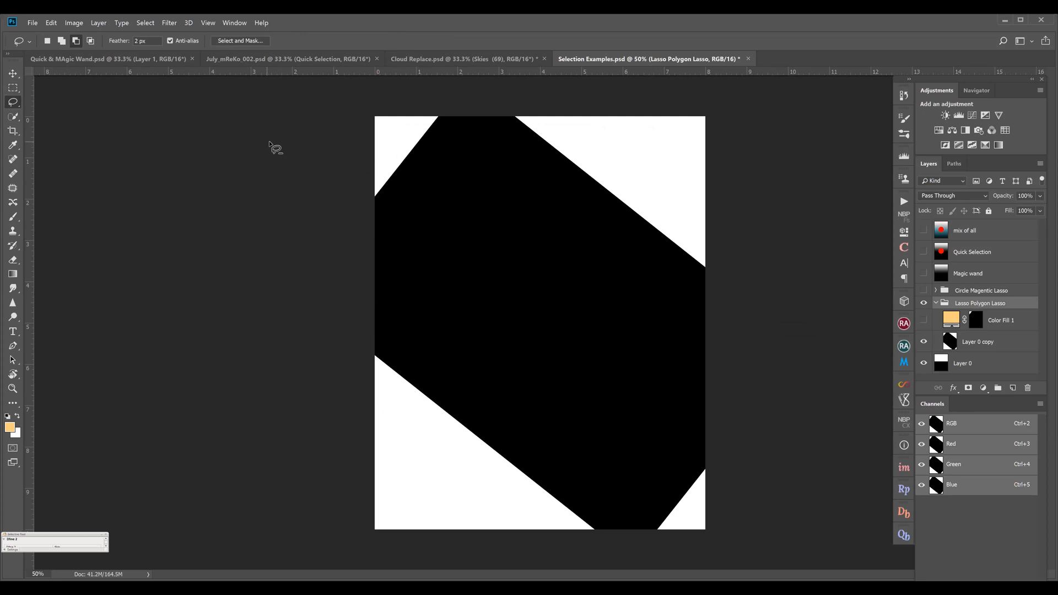
drag(537, 221, 561, 203)
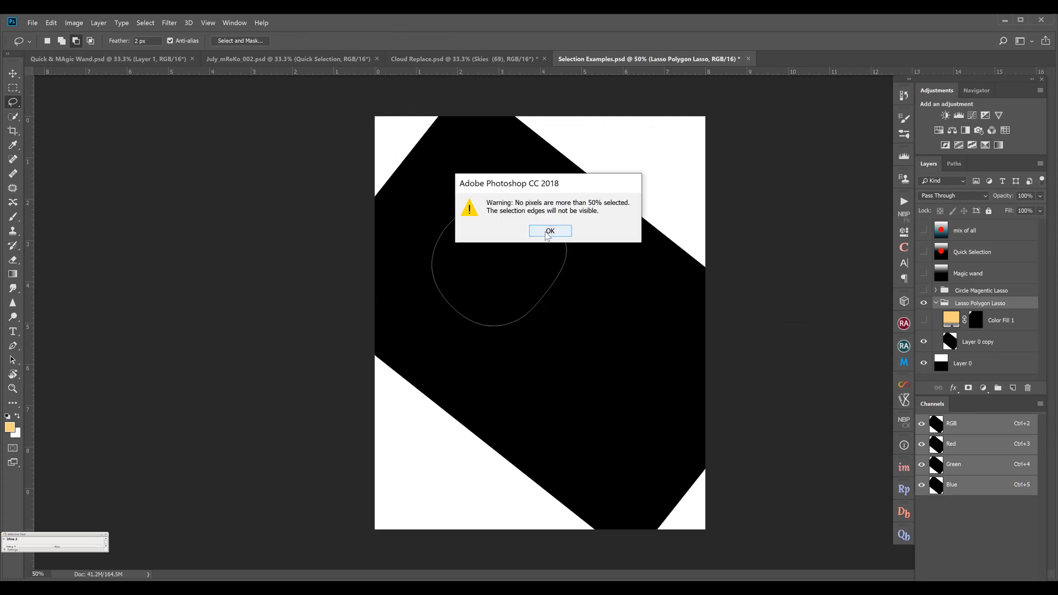
click(550, 232)
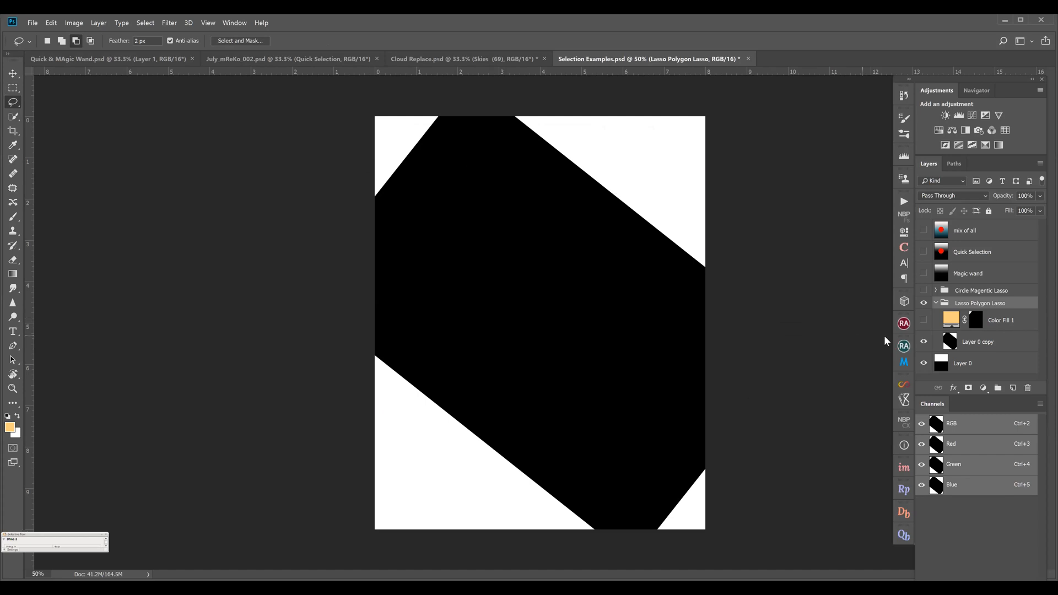
Make Layer 0 copy the active layer and try a smaller freehand Lasso loop in the upper part of the black shape
click(924, 304)
click(924, 303)
click(949, 345)
drag(472, 183, 485, 186)
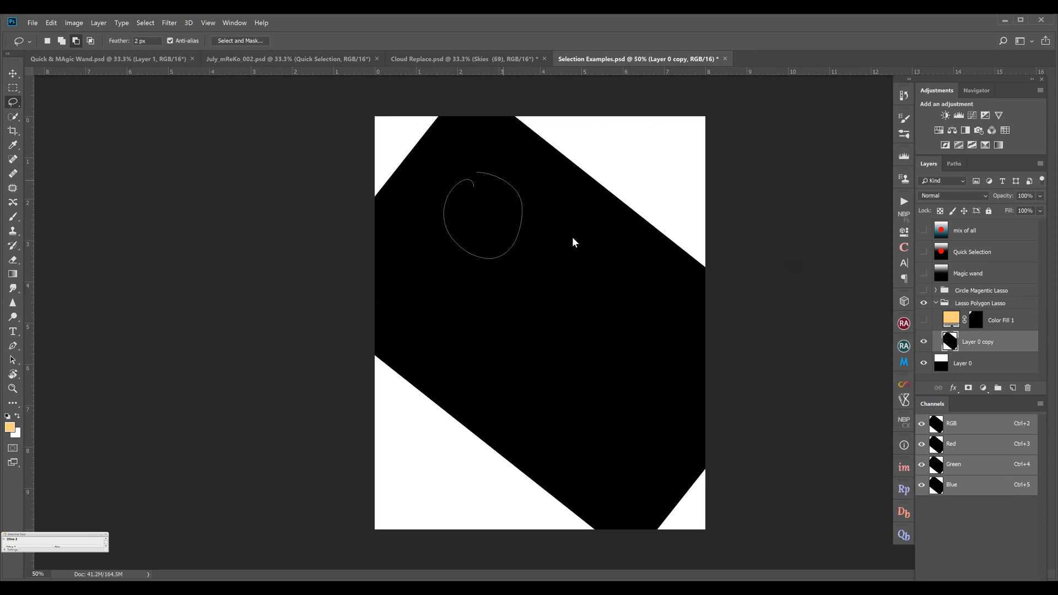
click(553, 232)
Show the Color Fill 1 layer, try to invert its fill, and delete the layer
click(922, 320)
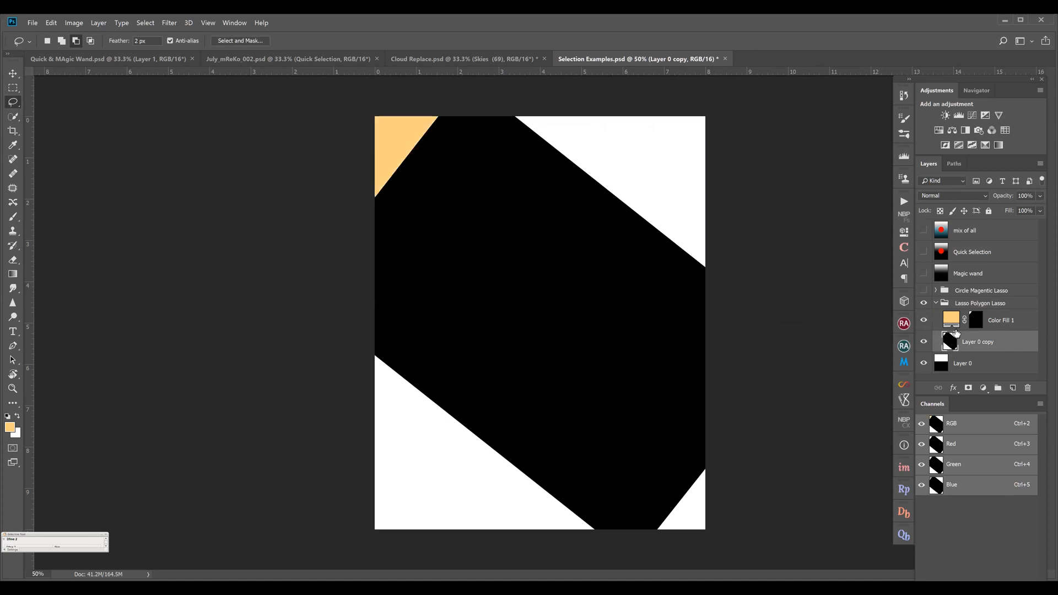
click(986, 328)
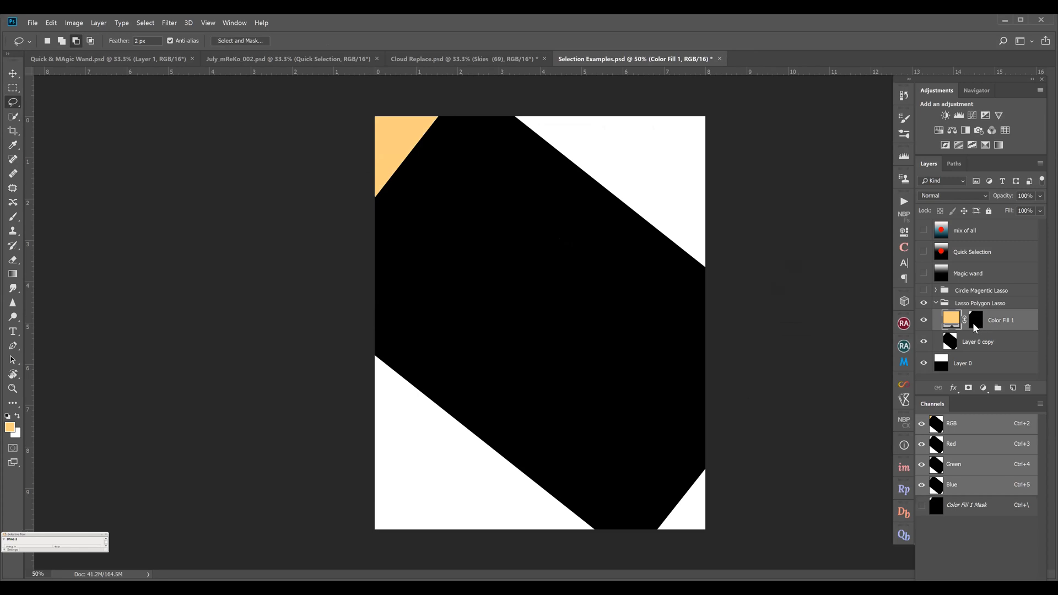
key(ctrl+i)
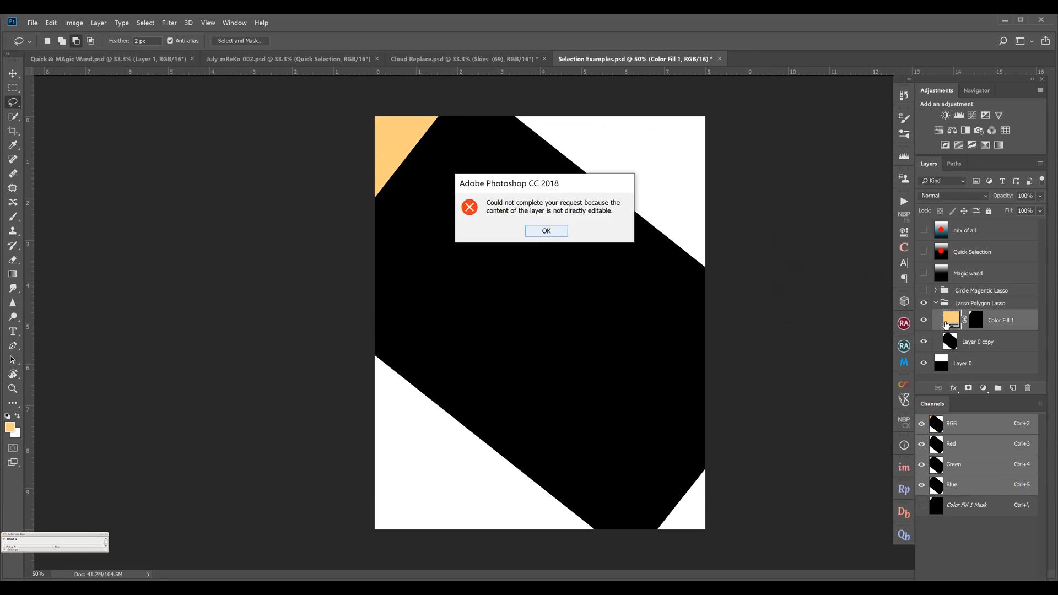
key(Return)
drag(999, 328, 1029, 389)
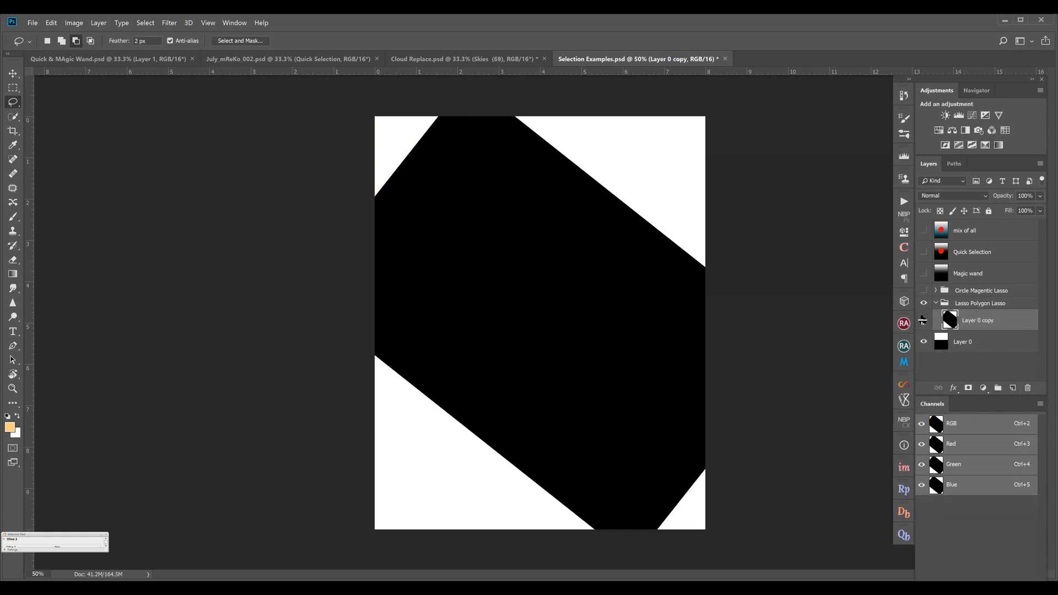
Make Layer 0 copy the active layer and try a freehand Lasso loop across the white corner's edge in Subtract mode
click(936, 303)
click(972, 324)
click(936, 303)
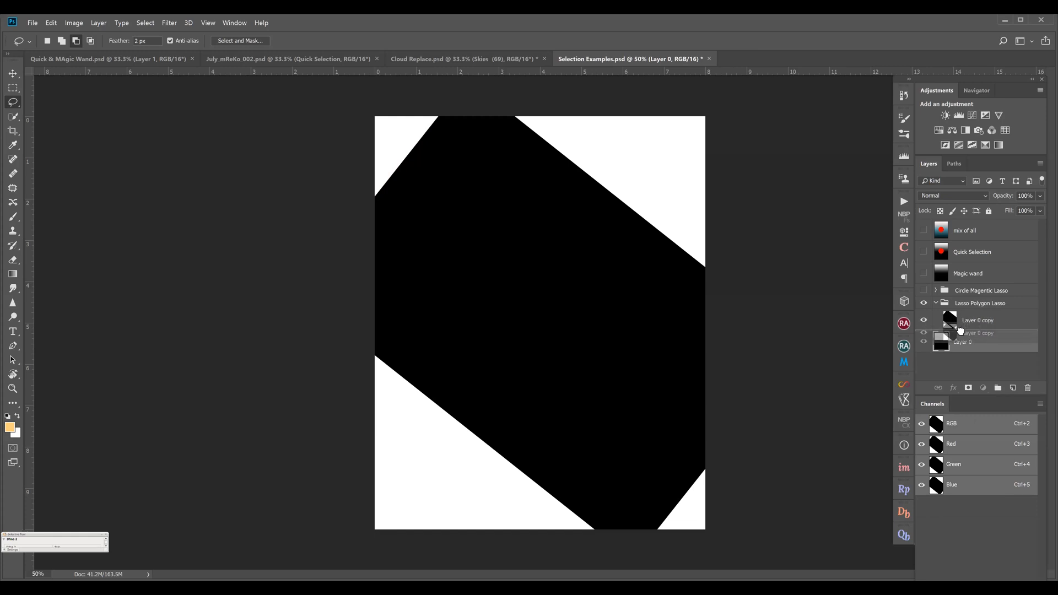
click(977, 320)
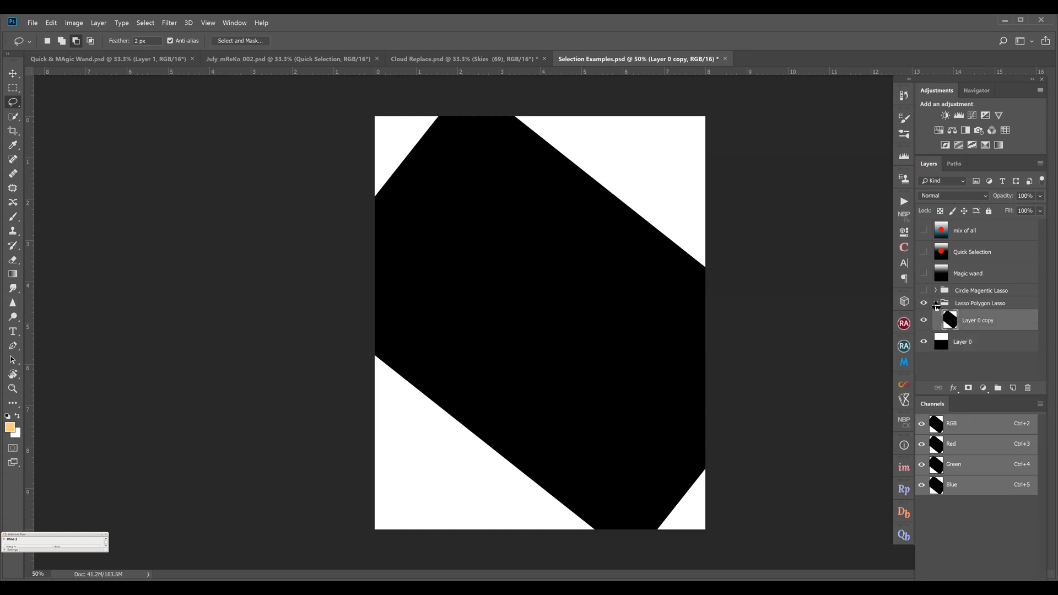
click(936, 303)
click(936, 303)
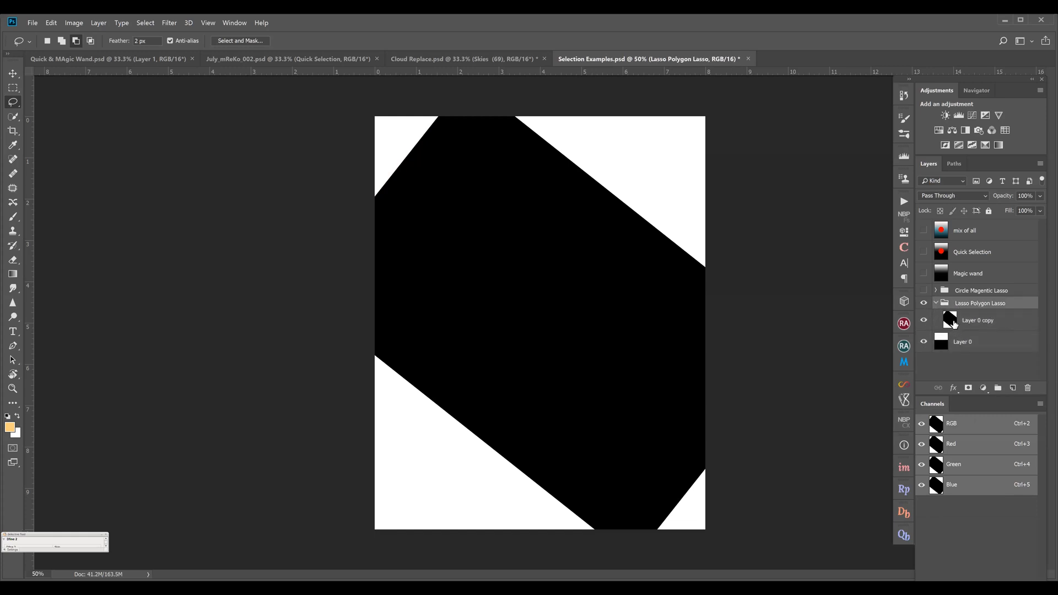
click(944, 326)
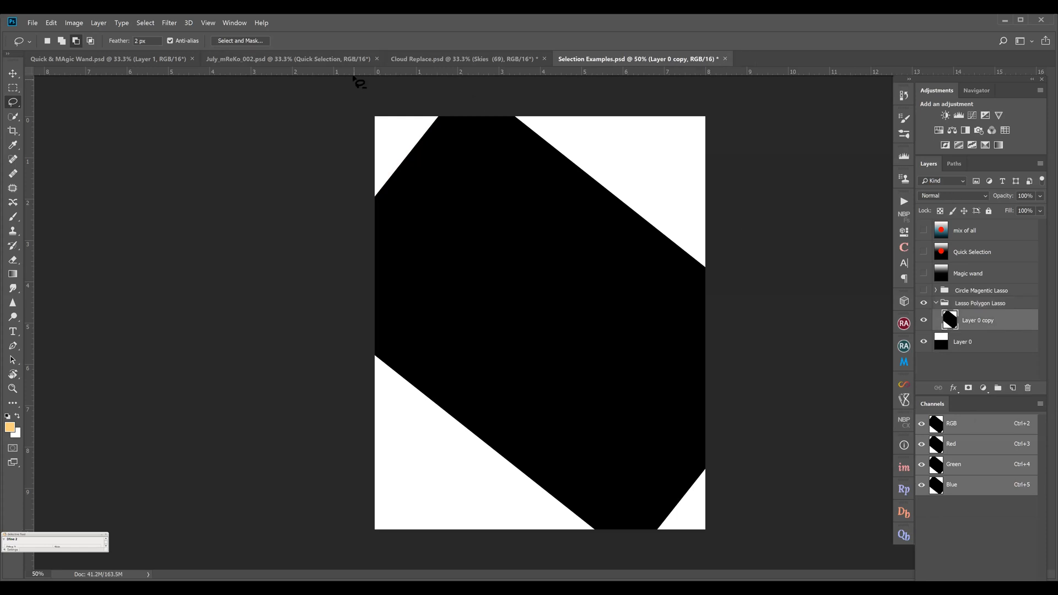
mouse_move(435, 131)
mouse_down()
mouse_move(395, 158)
mouse_move(404, 190)
mouse_move(437, 163)
mouse_move(436, 131)
mouse_up()
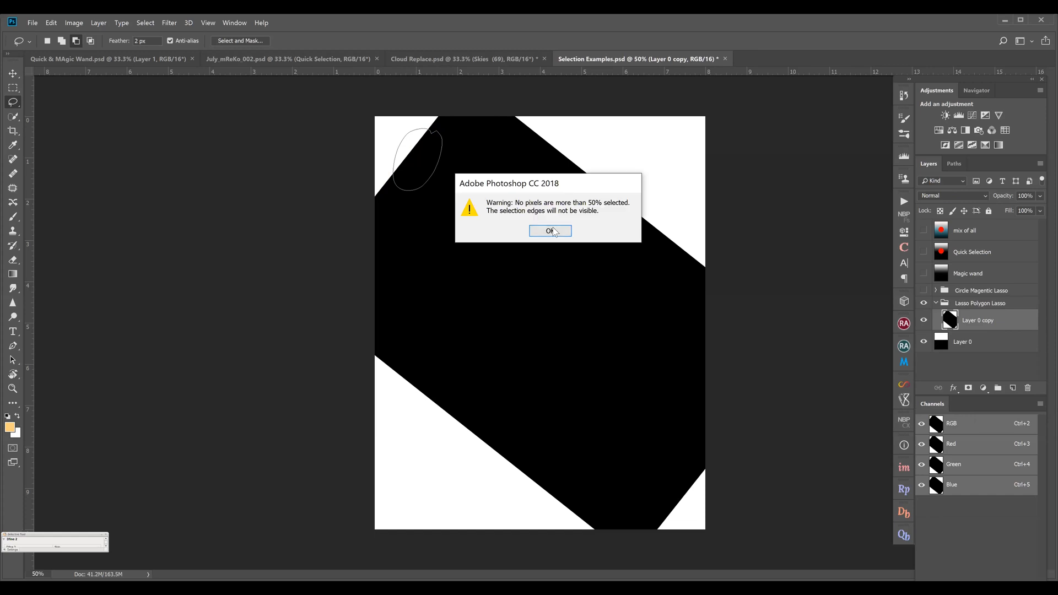
click(550, 229)
Select the white corner at the canvas's upper left freehand with the Lasso tool in New Selection mode
click(48, 42)
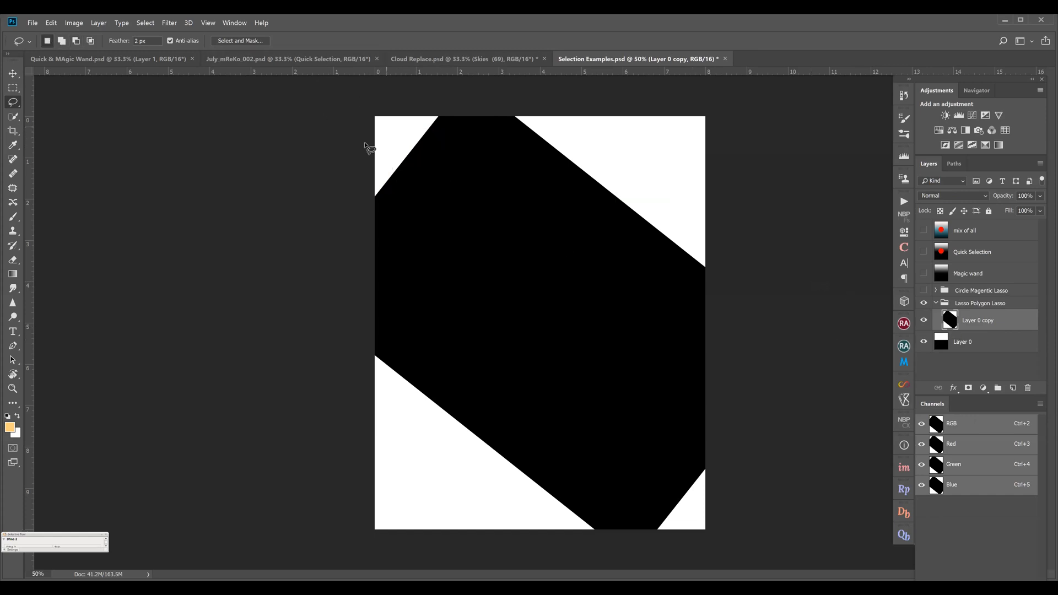
mouse_move(474, 165)
mouse_down()
mouse_move(485, 247)
mouse_move(482, 168)
mouse_up()
drag(473, 252, 469, 245)
mouse_move(385, 186)
mouse_down()
mouse_move(441, 120)
mouse_move(439, 105)
mouse_move(365, 108)
mouse_move(376, 160)
mouse_move(369, 187)
mouse_up()
mouse_move(533, 113)
mouse_down()
mouse_move(394, 152)
mouse_move(418, 149)
mouse_move(114, 118)
mouse_up()
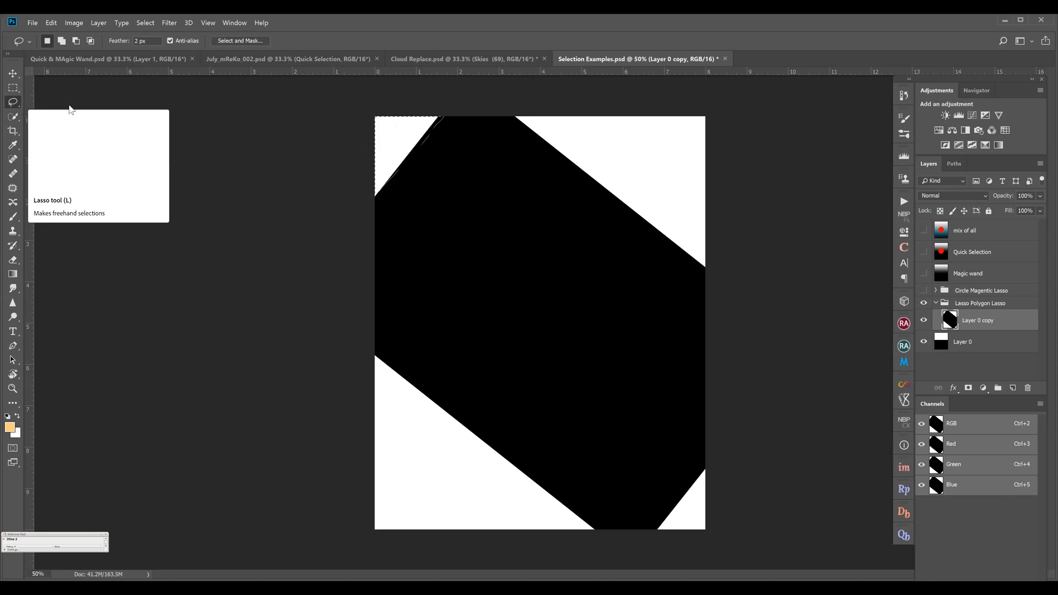
Try several freehand Lasso outlines across the black shape
right_click(13, 102)
click(65, 104)
click(412, 154)
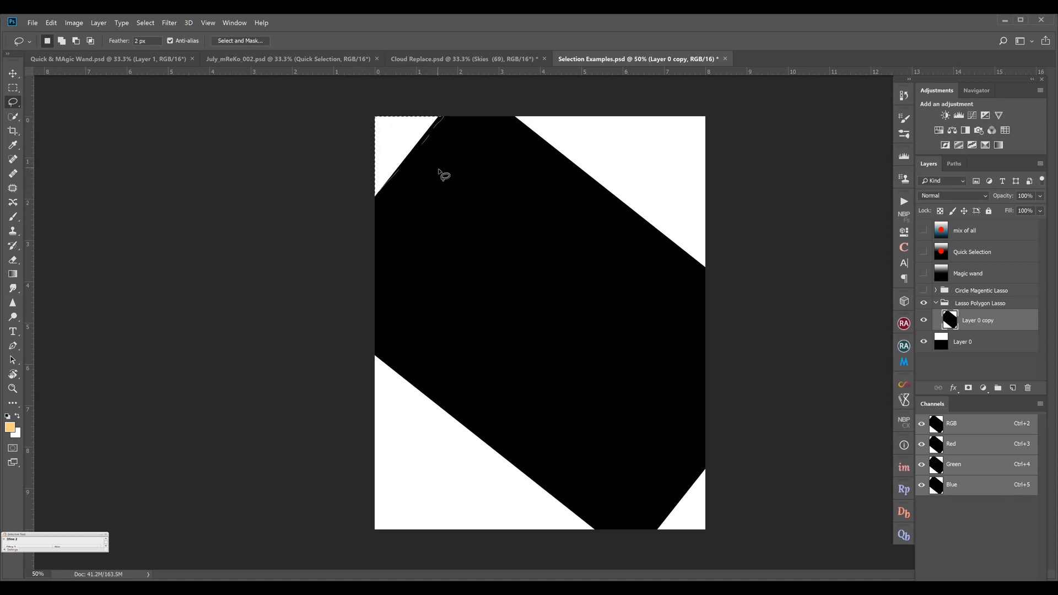
mouse_move(456, 160)
mouse_down()
mouse_move(404, 195)
mouse_move(442, 151)
mouse_up()
mouse_move(545, 210)
mouse_down()
mouse_move(537, 195)
mouse_move(539, 272)
mouse_move(545, 217)
mouse_up()
drag(582, 234, 583, 236)
mouse_move(469, 174)
mouse_down()
mouse_move(457, 173)
mouse_move(474, 175)
mouse_up()
drag(518, 251, 521, 246)
mouse_move(575, 274)
mouse_down()
mouse_move(588, 313)
mouse_move(574, 264)
mouse_up()
mouse_move(431, 219)
mouse_down()
mouse_move(503, 256)
mouse_move(610, 335)
mouse_move(430, 309)
mouse_move(434, 215)
mouse_up()
click(648, 291)
Lasso loosely around the upper-left white corner, and cut the black area out of the selection in Subtract mode
mouse_move(352, 216)
mouse_down()
mouse_move(385, 216)
mouse_move(469, 93)
mouse_move(311, 234)
mouse_up()
click(77, 41)
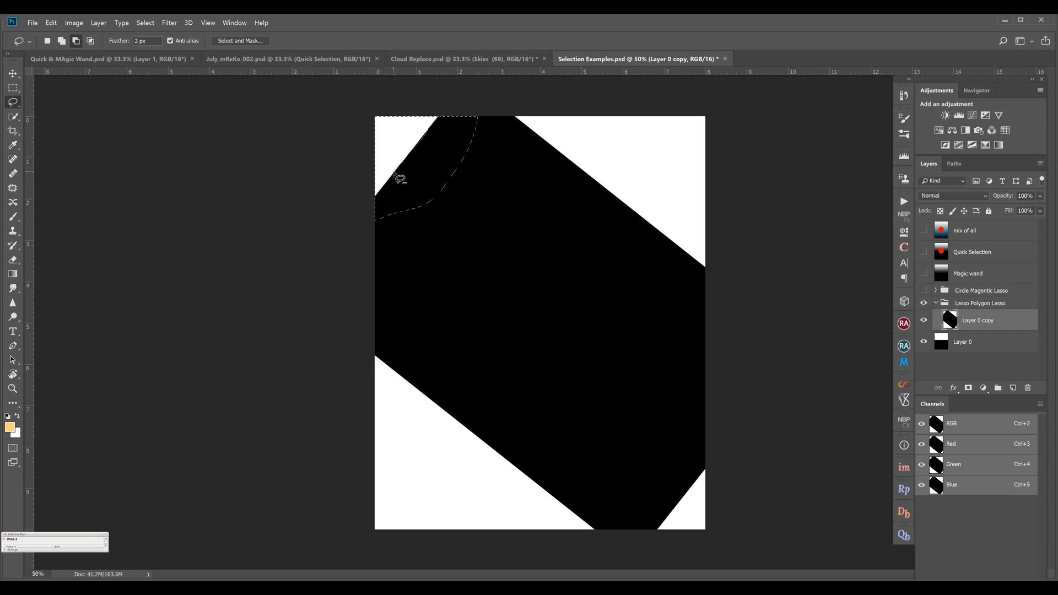
mouse_move(368, 212)
mouse_down()
mouse_move(430, 222)
mouse_move(489, 167)
mouse_move(510, 108)
mouse_up()
Trim the selection along the slanted edge of the white corner with the Lasso tool in Subtract mode
key(z)
mouse_move(435, 166)
mouse_down()
mouse_move(453, 171)
mouse_move(376, 179)
mouse_move(507, 234)
mouse_up()
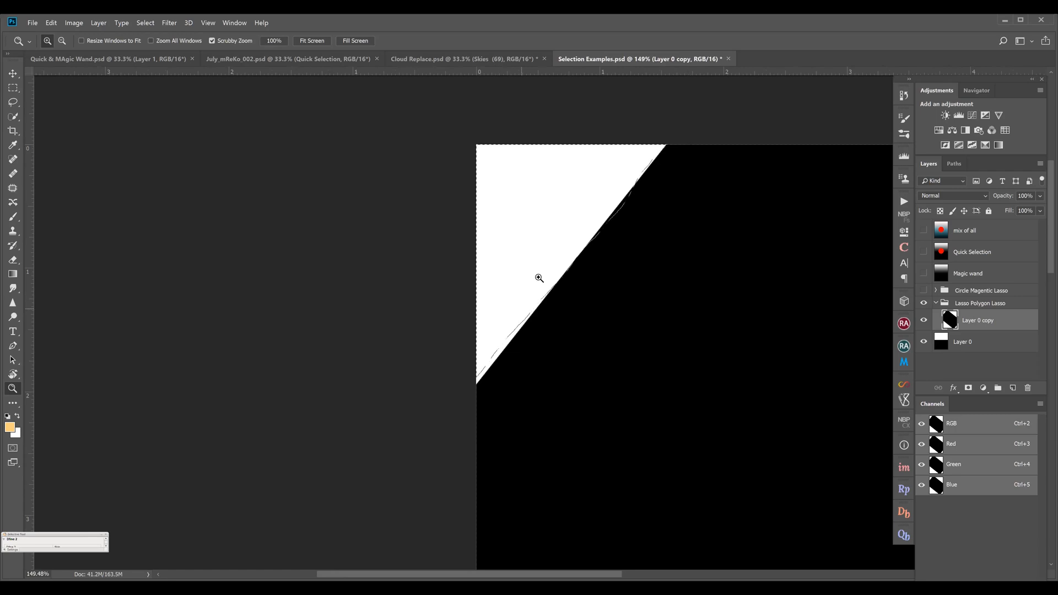
click(13, 102)
drag(668, 143, 566, 268)
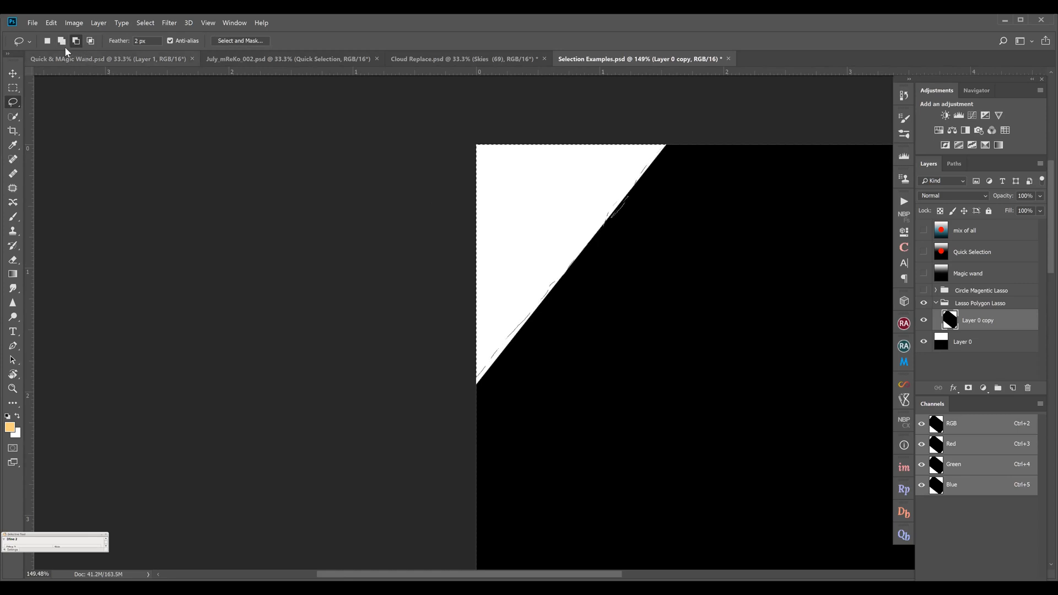
Set the Lasso tool to Add to Selection mode
key(shift)
key(shift)
key(shift)
key(shift)
key(shift)
key(Escape)
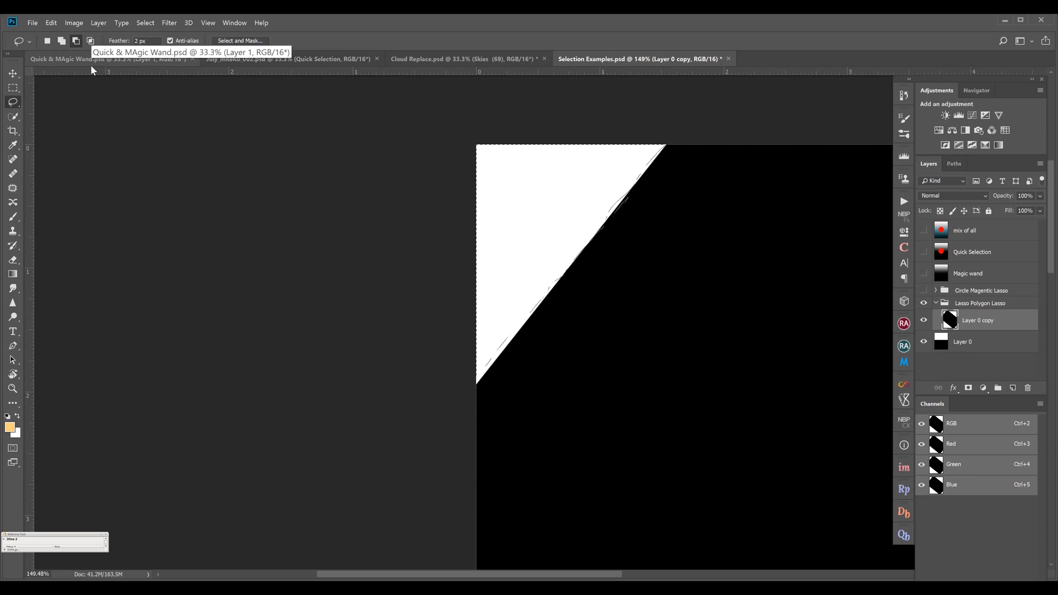
click(64, 41)
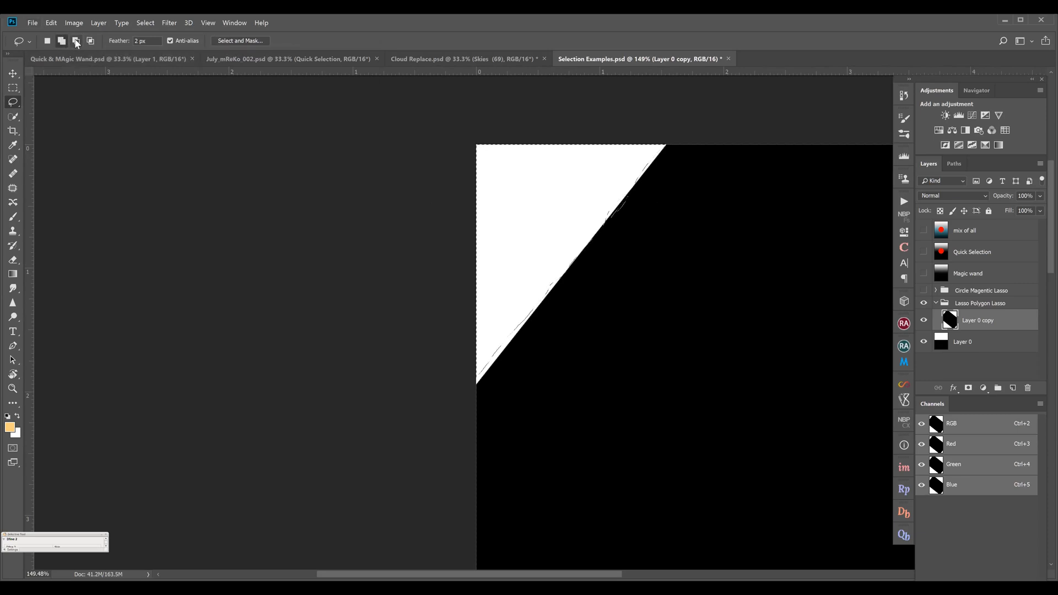
click(62, 41)
Clear the selection around the white corner and activate the Polygonal Lasso tool
key(z)
drag(609, 236, 543, 193)
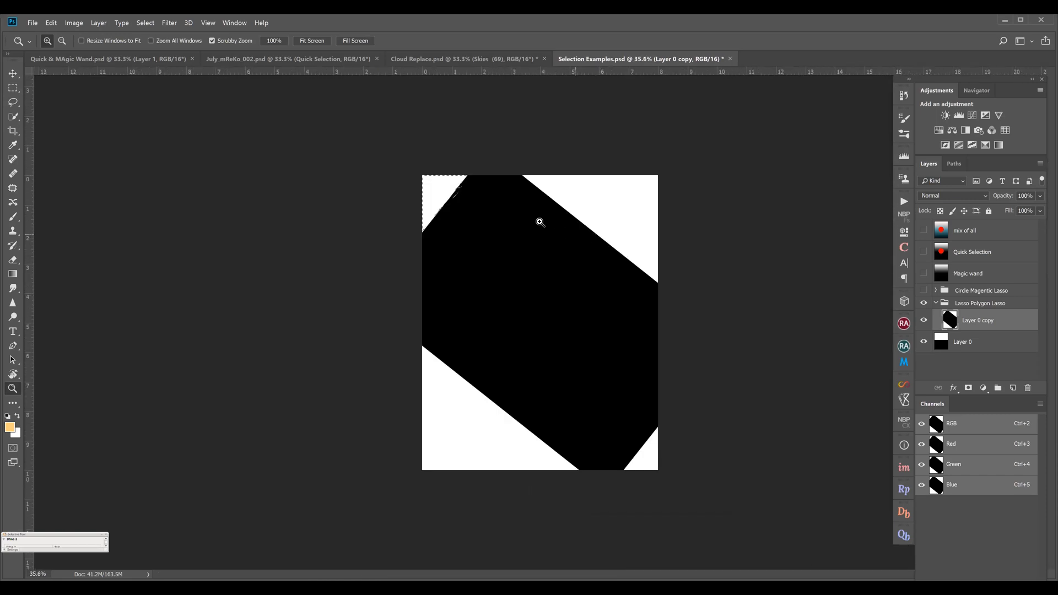
mouse_move(455, 189)
mouse_down()
mouse_move(475, 203)
mouse_move(468, 184)
mouse_up()
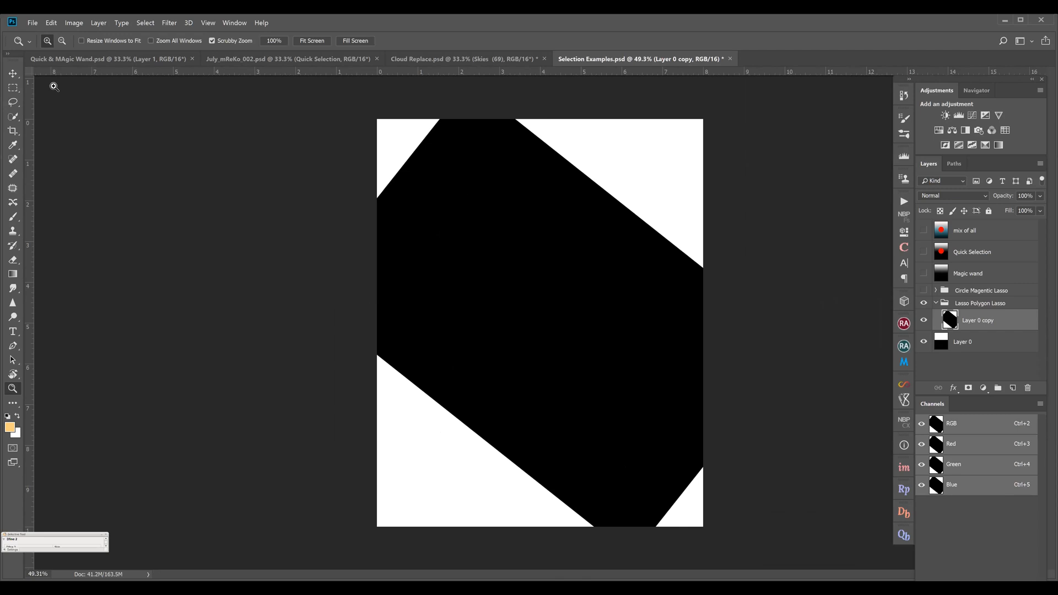
click(18, 104)
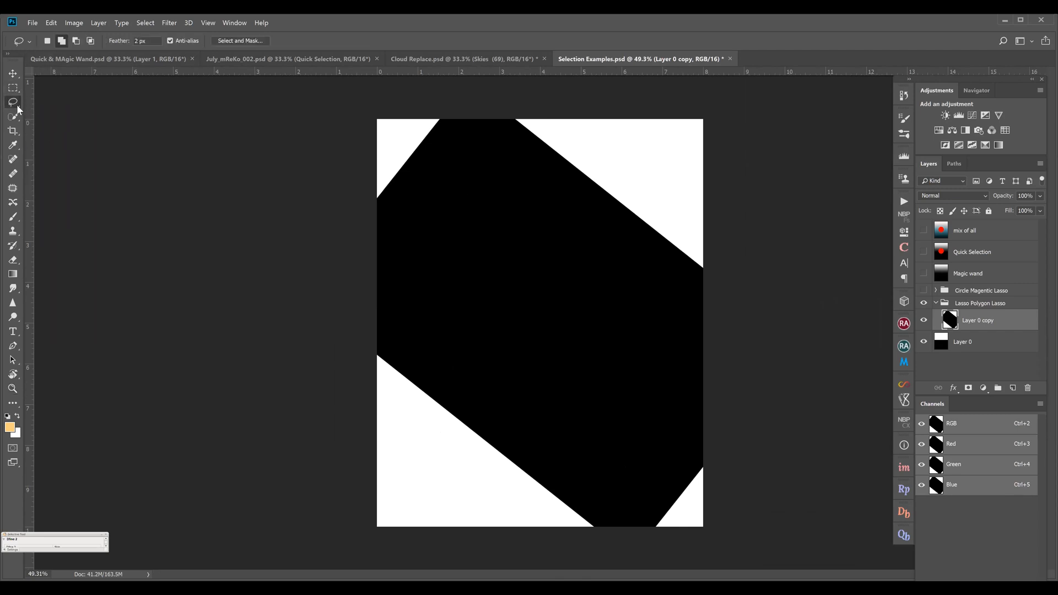
right_click(13, 102)
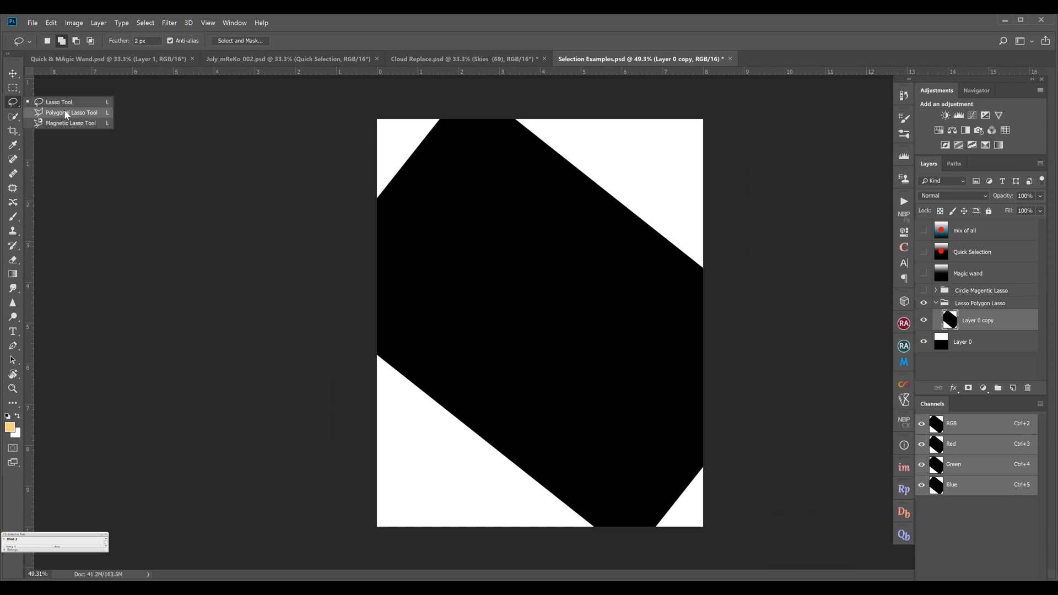
click(65, 113)
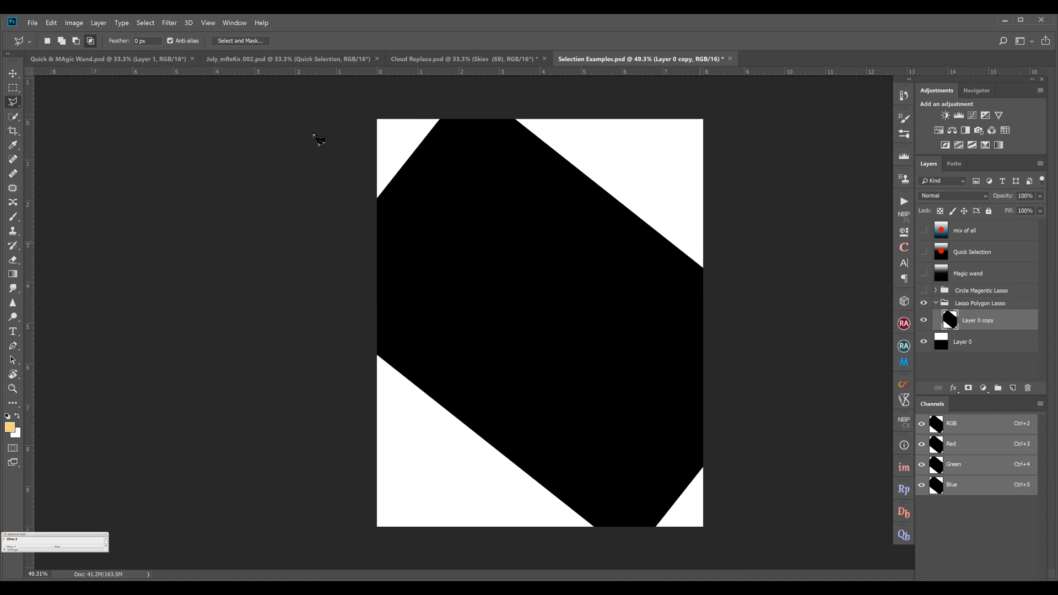
Try a many-cornered Polygonal Lasso outline from the upper-left white corner through the middle of the black shape
click(366, 112)
click(377, 197)
click(436, 267)
click(492, 156)
click(550, 232)
click(523, 299)
click(459, 278)
click(490, 185)
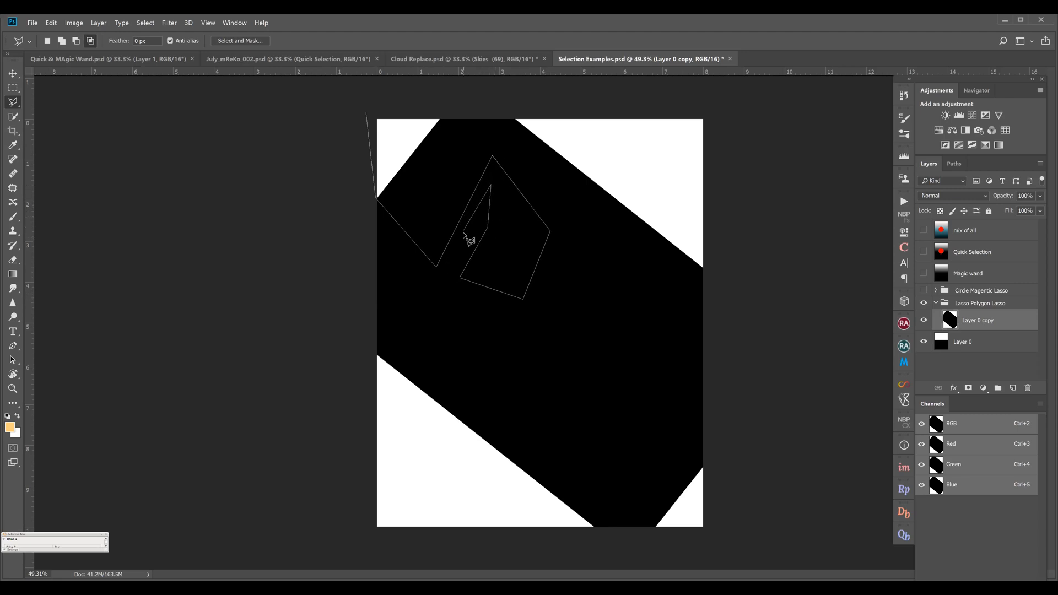
click(433, 296)
click(480, 326)
click(549, 336)
click(596, 289)
click(588, 206)
key(Escape)
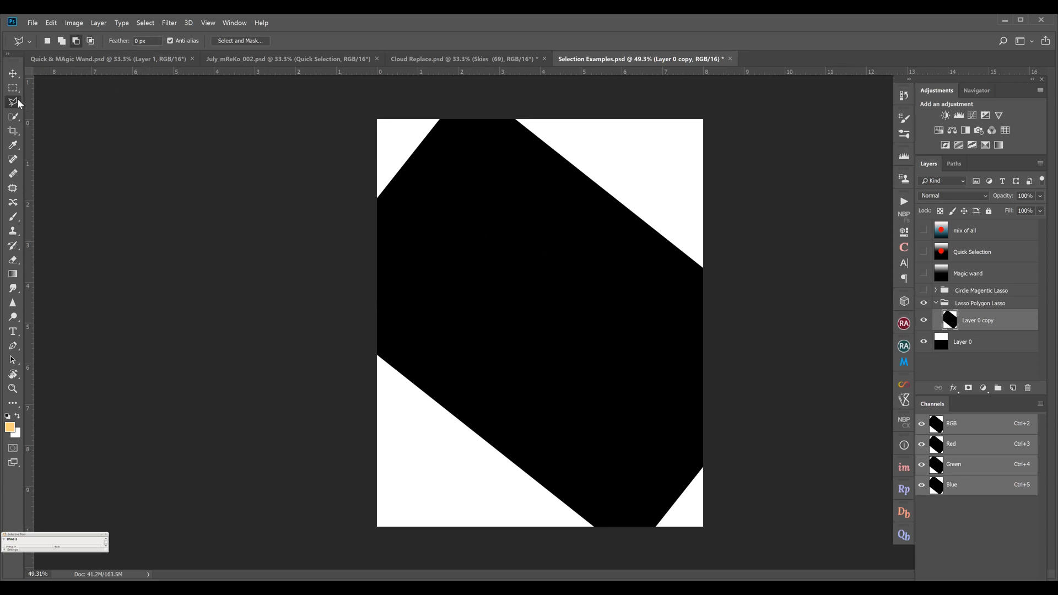
Outline the upper-left white triangle with the Polygonal Lasso in New Selection mode, and clear the selection
click(47, 40)
click(377, 198)
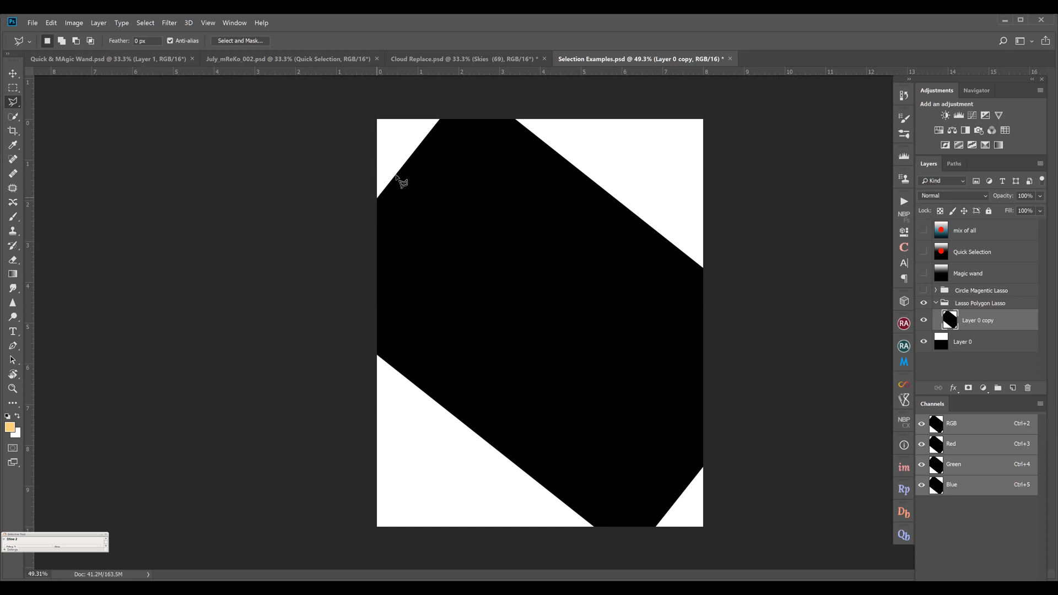
click(439, 120)
double_click(378, 119)
key(ctrl+d)
Try to trace the whole outline of the black shape corner by corner with the Polygonal Lasso tool
click(439, 120)
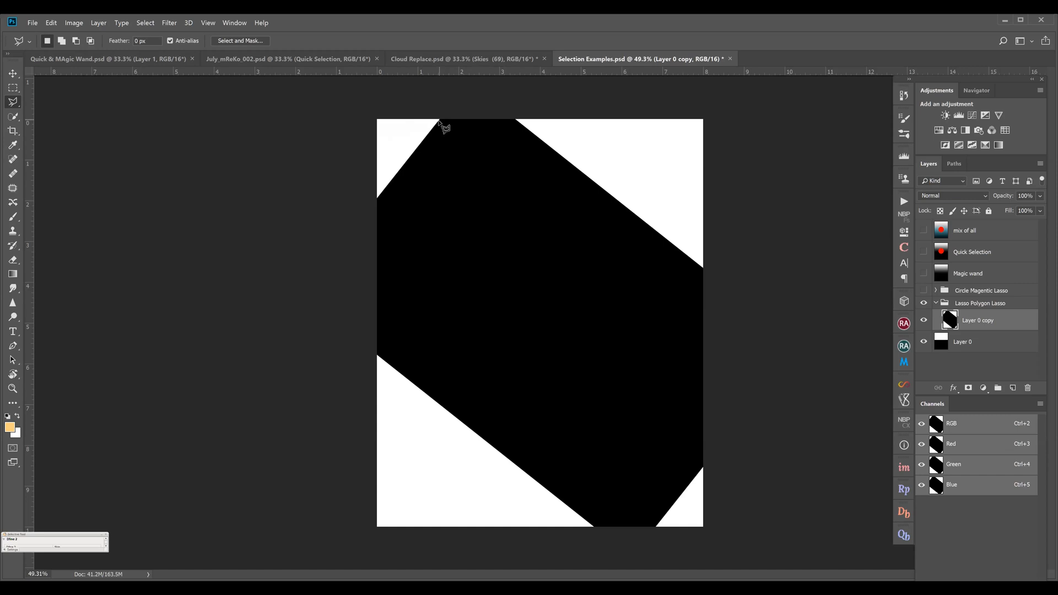
click(378, 197)
click(378, 357)
click(593, 527)
click(657, 526)
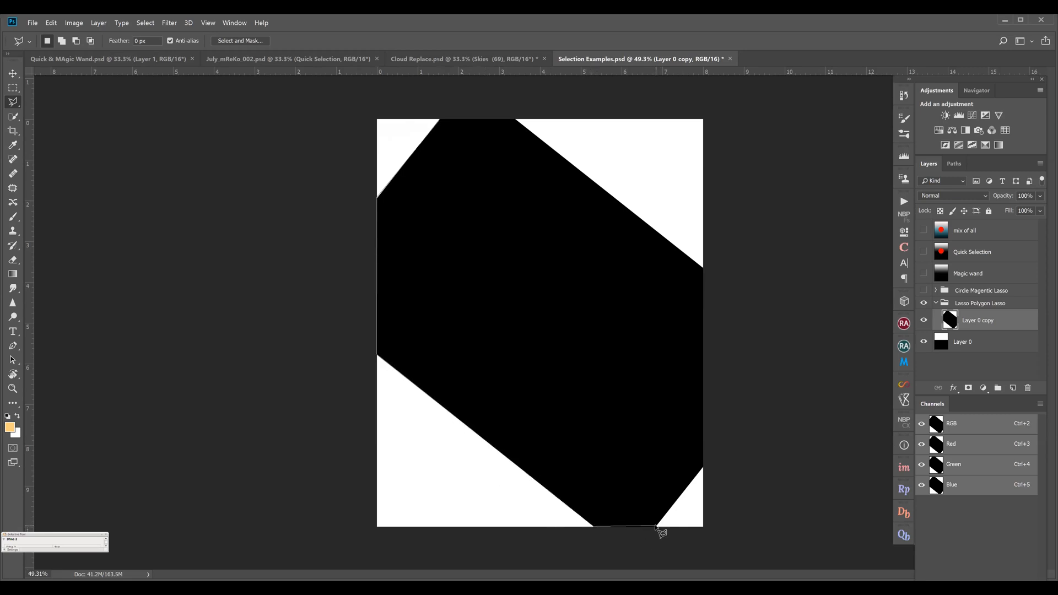
click(702, 469)
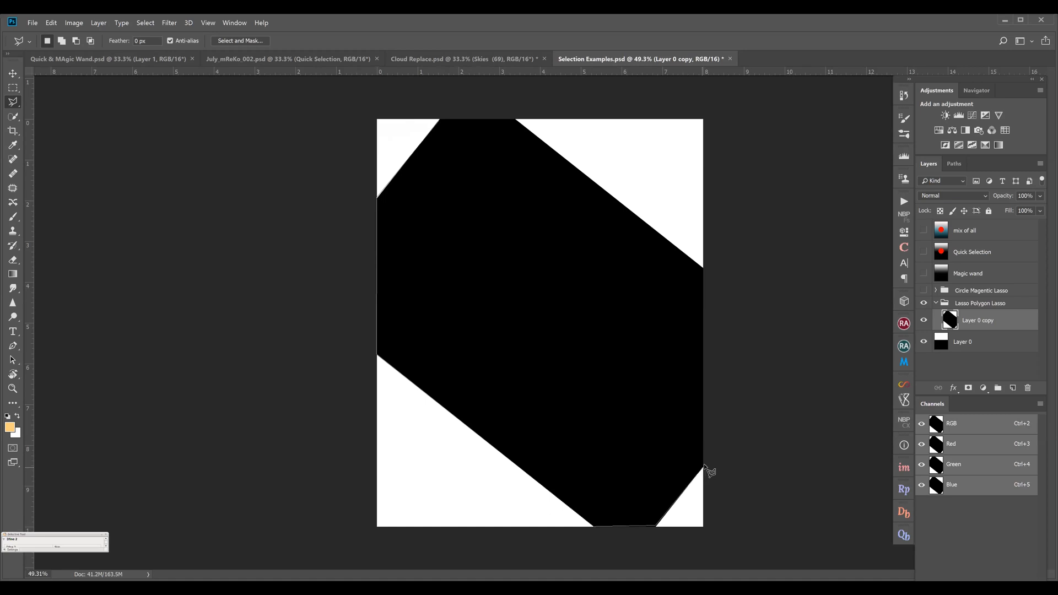
click(704, 268)
click(516, 120)
key(BackSpace)
key(Escape)
Draw a four-cornered Polygonal Lasso selection inside the upper part of the black shape, and clear it
click(430, 151)
click(413, 246)
click(506, 257)
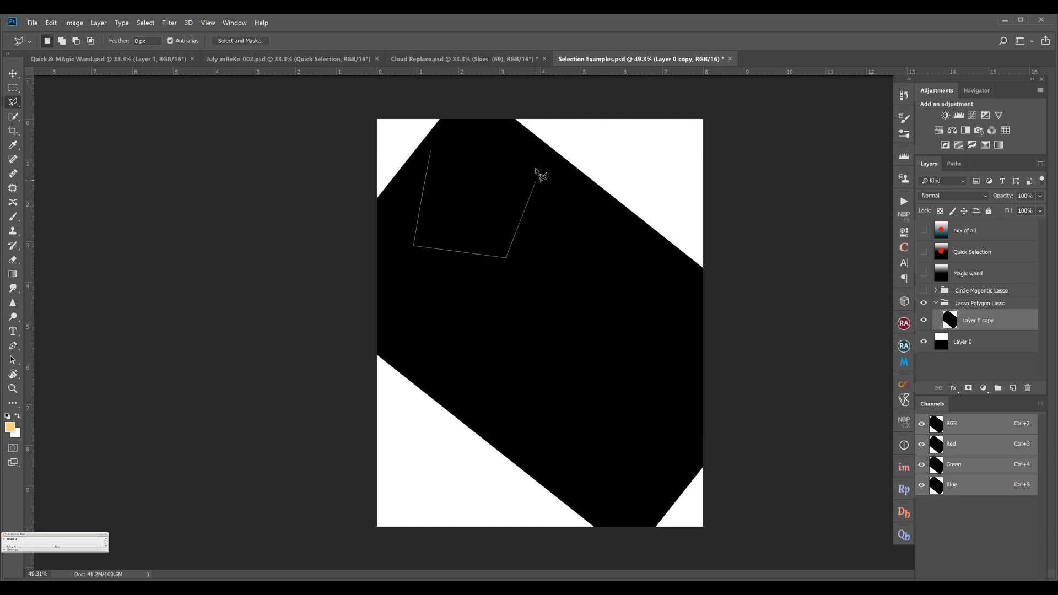
click(515, 156)
click(431, 151)
key(ctrl+d)
Show the Quick Selection layer and activate the Magnetic Lasso tool
click(923, 252)
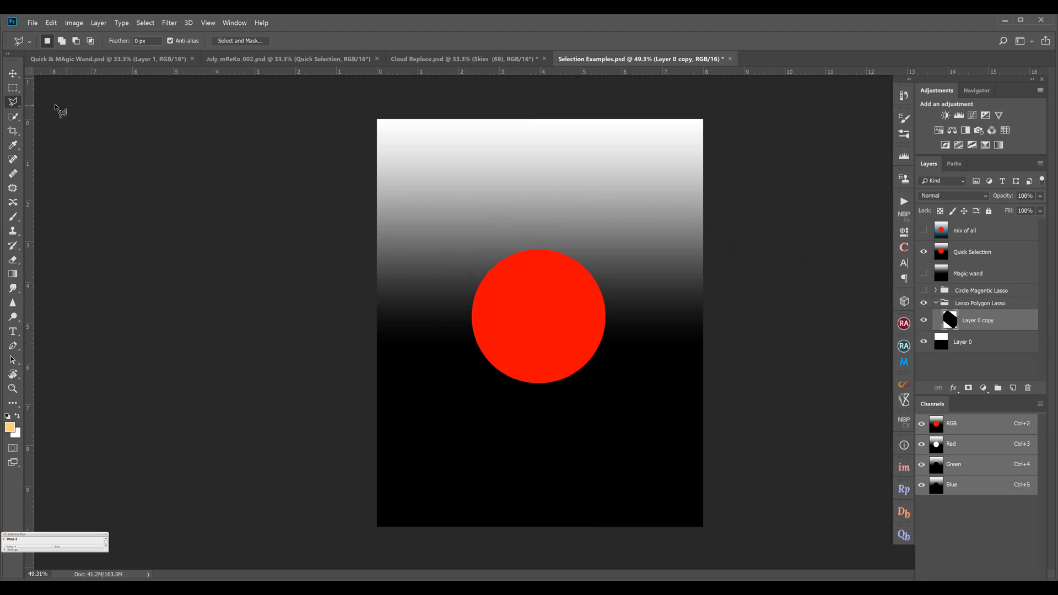
right_click(17, 102)
click(51, 122)
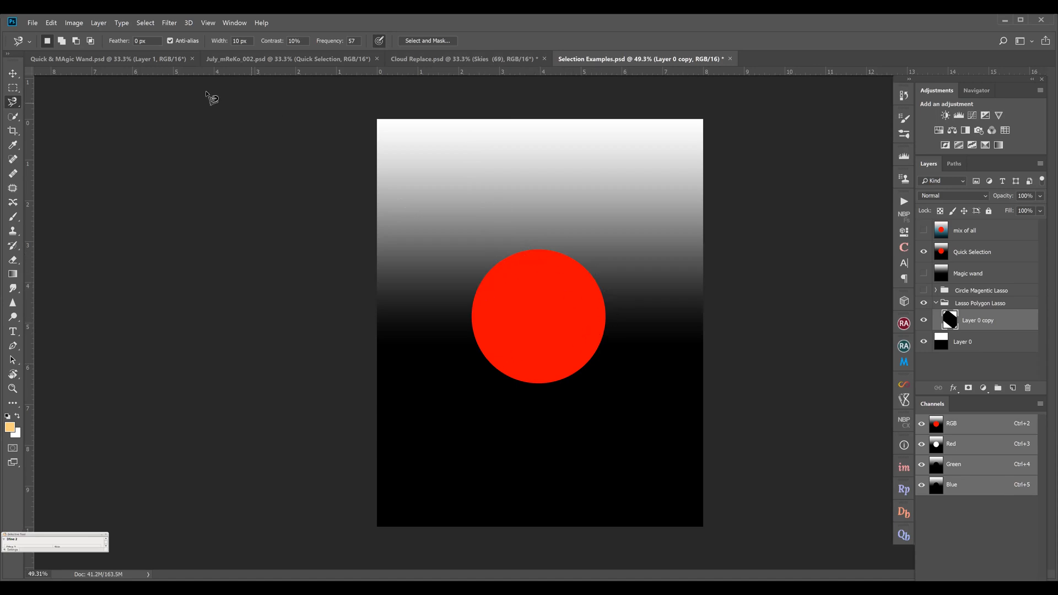
Draw a freehand selection around the red circle with the regular Lasso tool
right_click(15, 103)
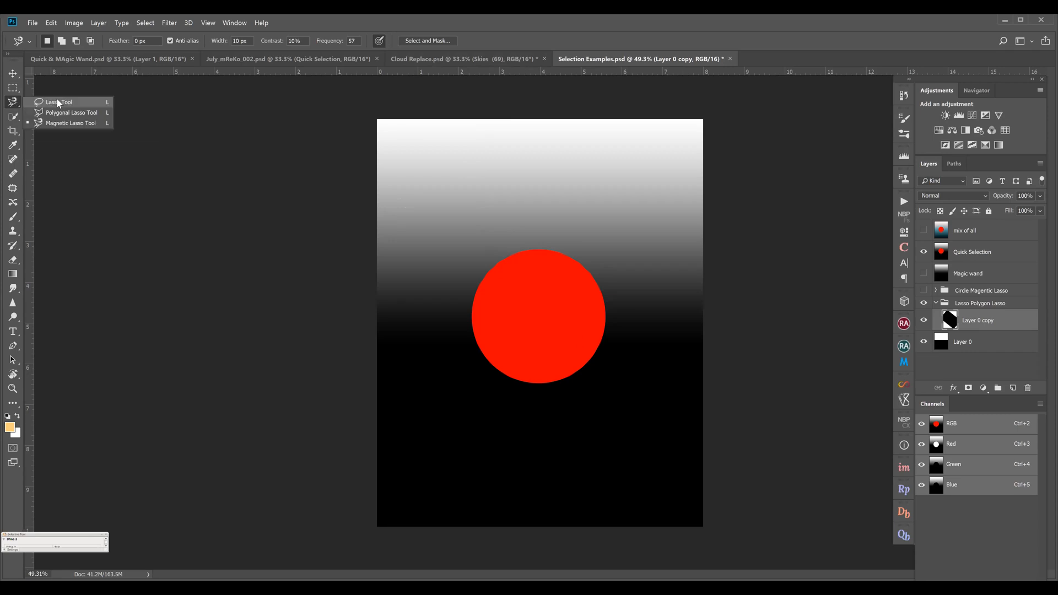
click(56, 100)
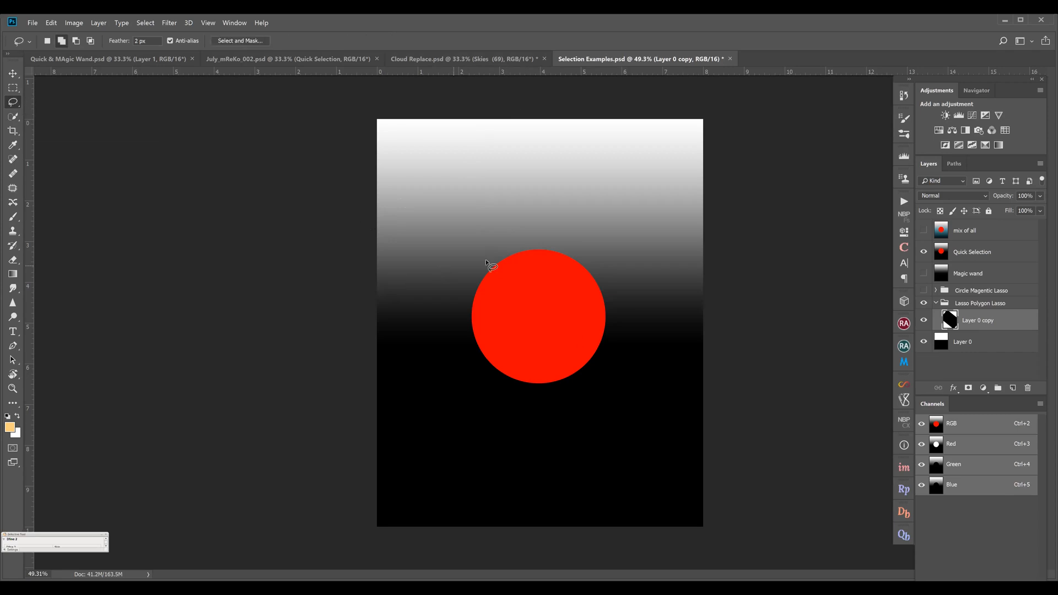
mouse_move(485, 260)
mouse_down()
mouse_move(474, 360)
mouse_move(516, 382)
mouse_move(564, 376)
mouse_move(593, 358)
mouse_move(605, 301)
mouse_move(579, 261)
mouse_move(518, 255)
mouse_up()
Clear the freehand selection and trace the red circle's edge twice with the Magnetic Lasso tool, clearing each selection
right_click(19, 104)
click(51, 125)
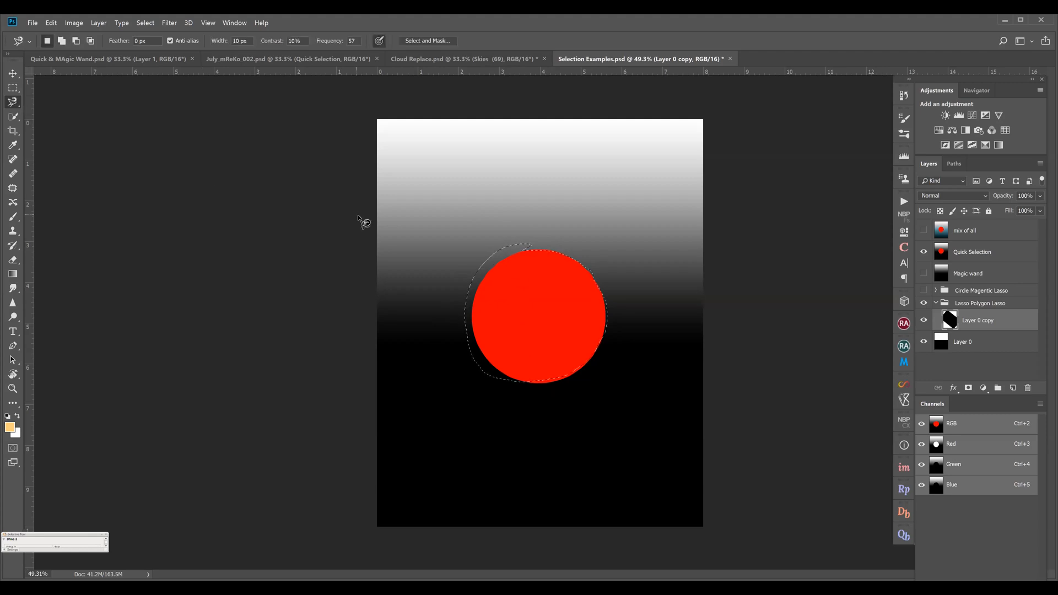
key(ctrl+d)
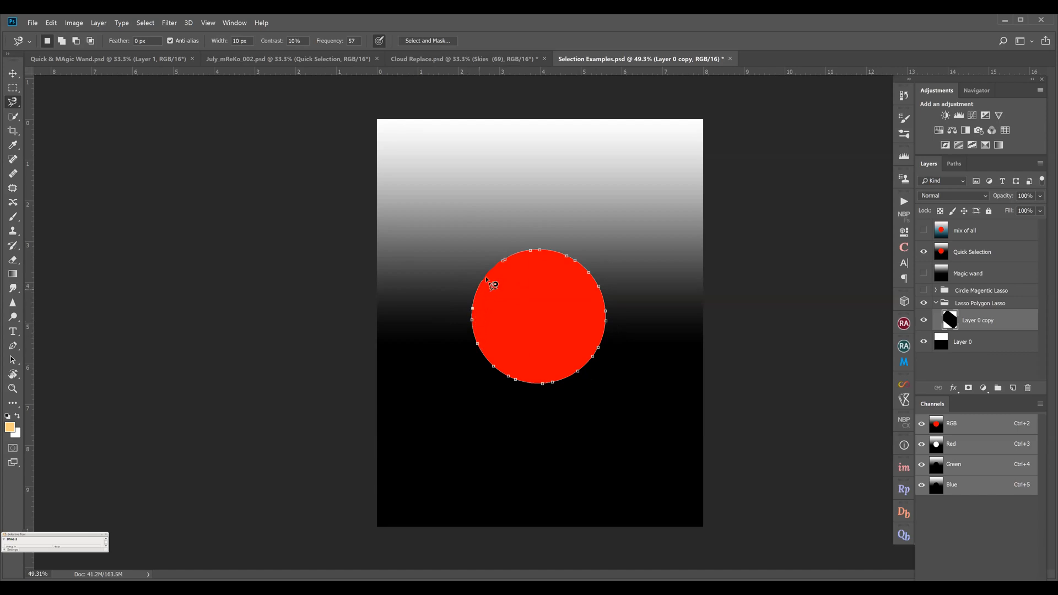
click(501, 260)
key(ctrl+d)
click(523, 251)
key(ctrl+d)
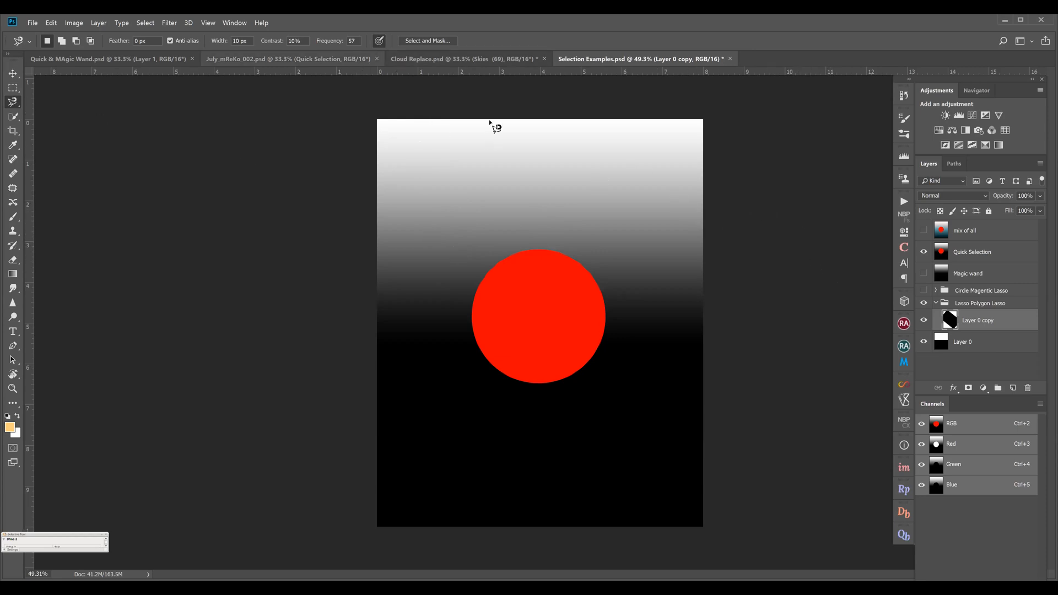
Try a Rectangular Marquee selection across the full canvas width over the light upper part of the gradient, and clear it
click(13, 115)
click(17, 117)
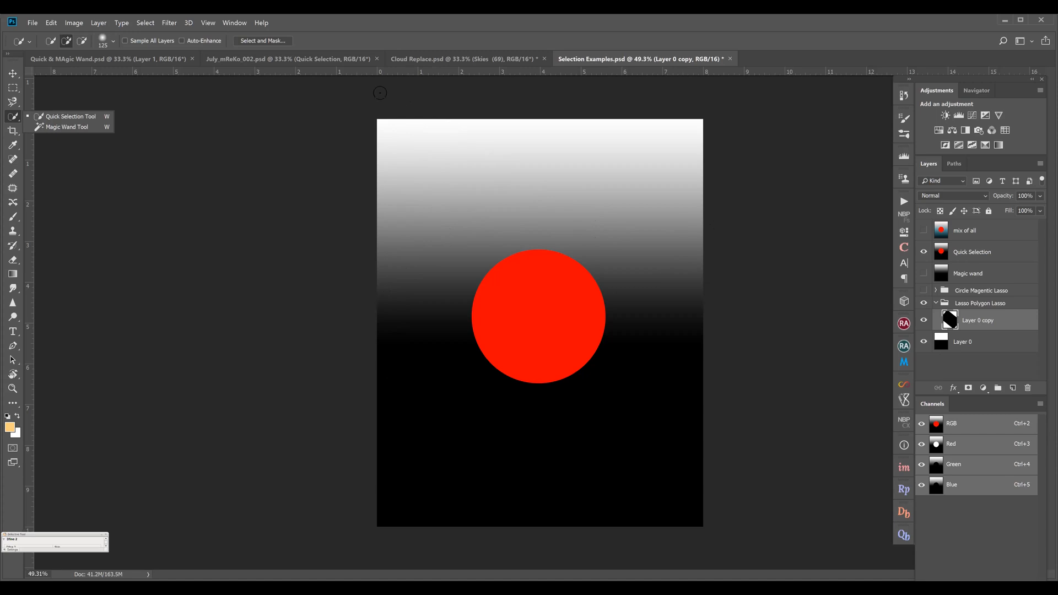
click(13, 87)
drag(366, 122, 733, 224)
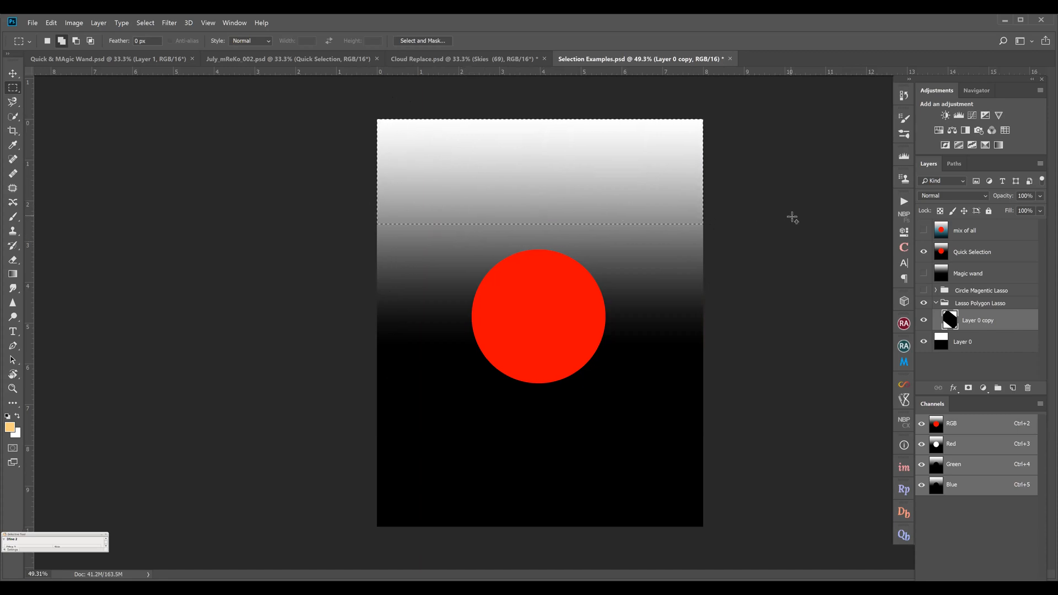
key(ctrl+d)
Try a Magic Wand selection on the gradient's light top with Layer 0 copy active, hide the Lasso Polygon Lasso group's layers, and deselect
click(15, 121)
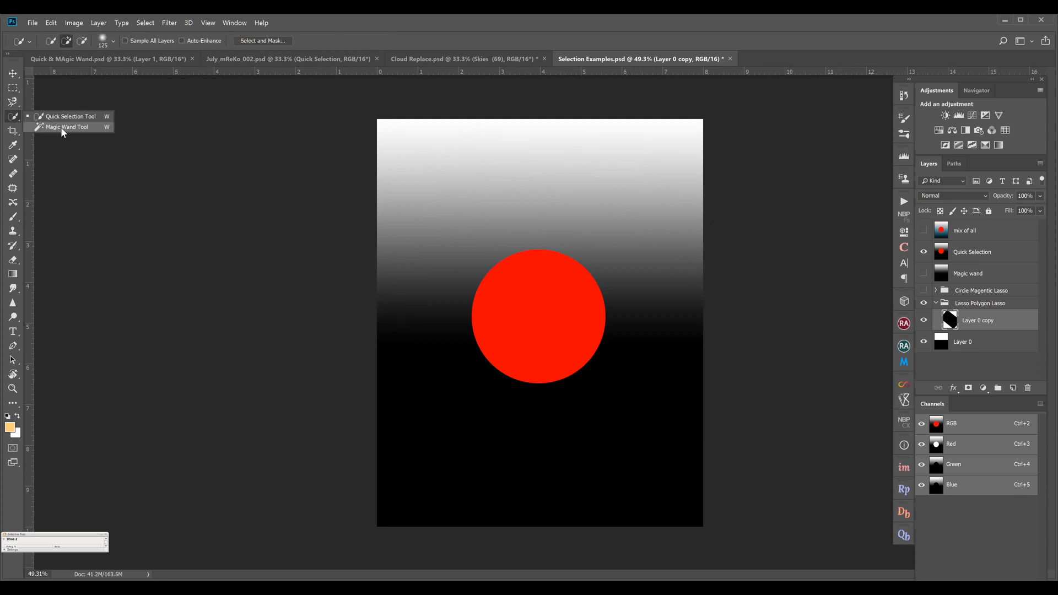
click(61, 127)
click(379, 138)
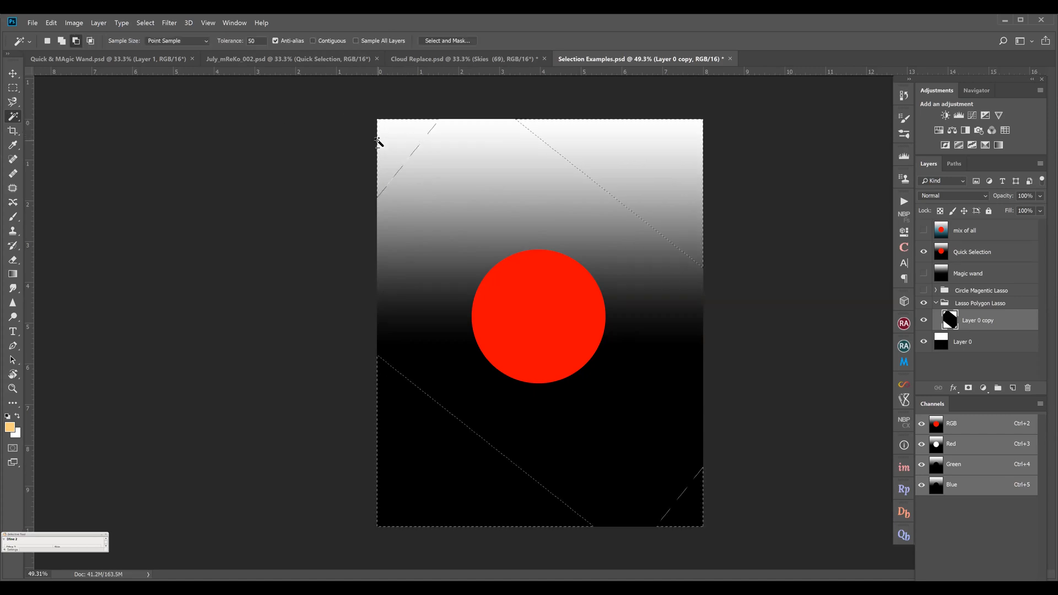
drag(924, 302, 918, 346)
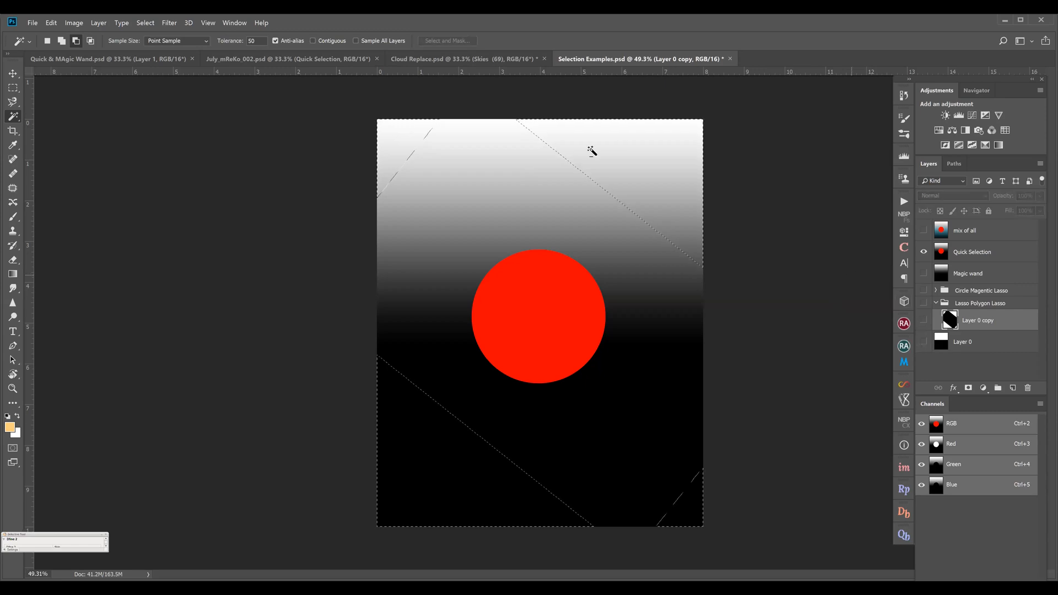
key(ctrl+d)
Sample the light top of the gradient again, make Quick Selection the active layer, and clear the selection
click(453, 144)
click(947, 256)
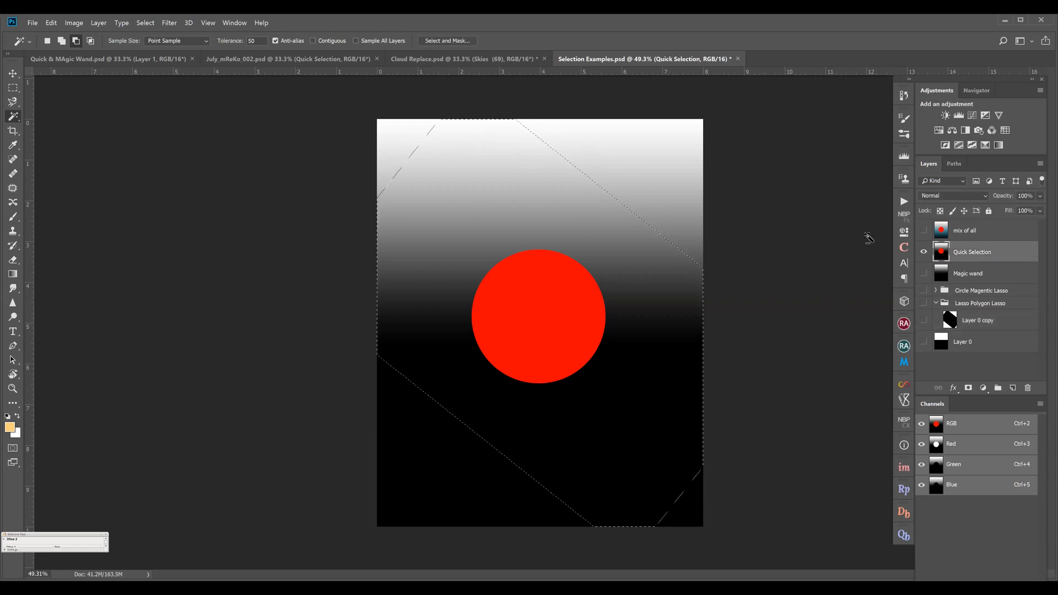
key(ctrl+d)
Switch the Magic Wand to add-to-selection mode, sample the gradient's dark grey zone, and clear the selection
click(62, 40)
click(393, 265)
key(ctrl+d)
Show and activate Layer 0 copy, return to the Quick Selection layer, and clear the selection
click(923, 320)
click(948, 325)
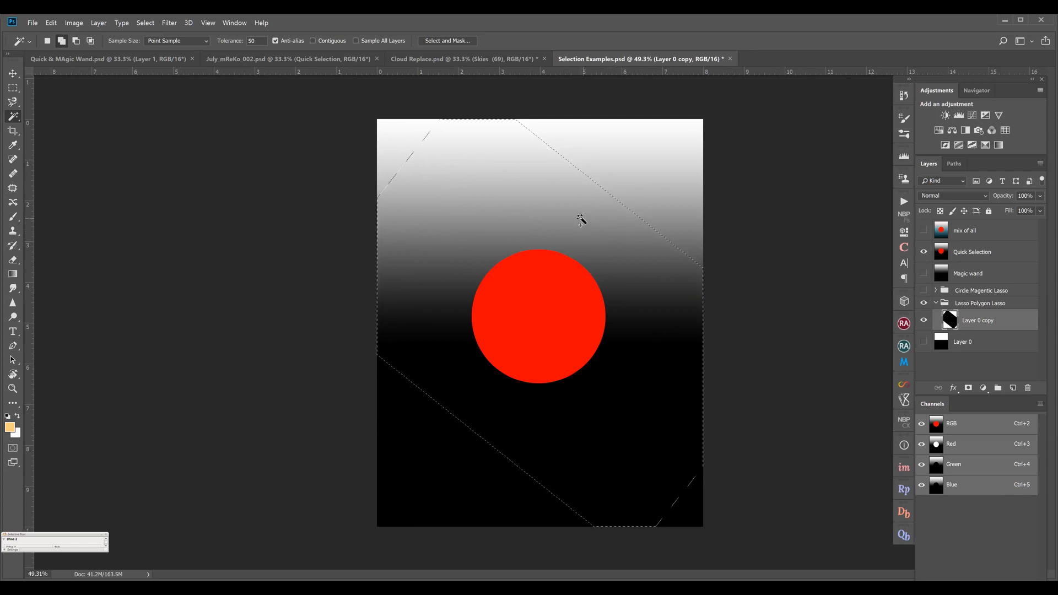
click(972, 251)
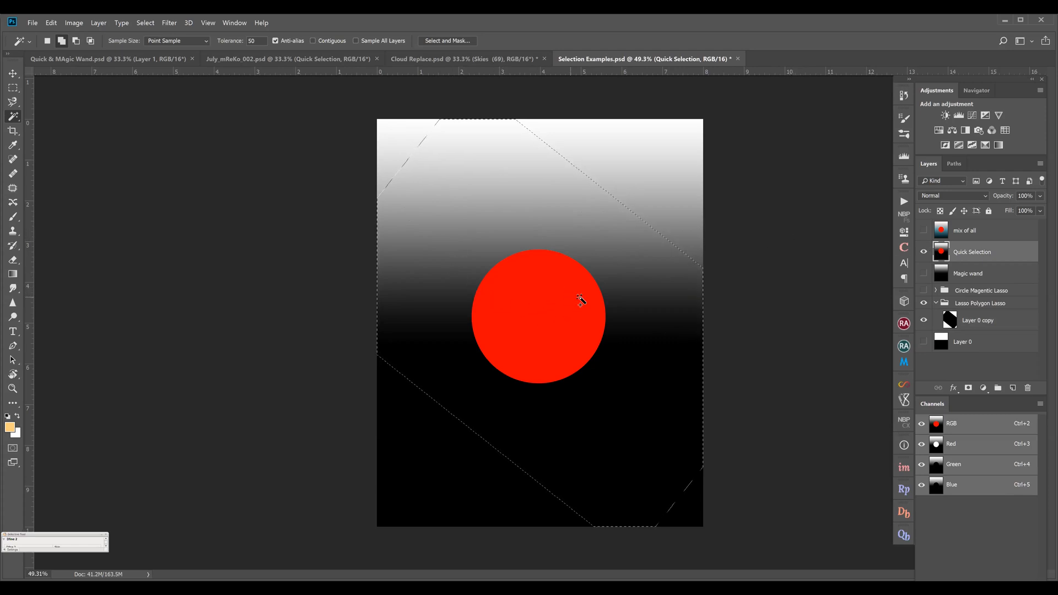
key(ctrl+d)
Build up a Magic Wand selection from the white top down through the grey gradient bands, and clear it
click(378, 125)
click(389, 204)
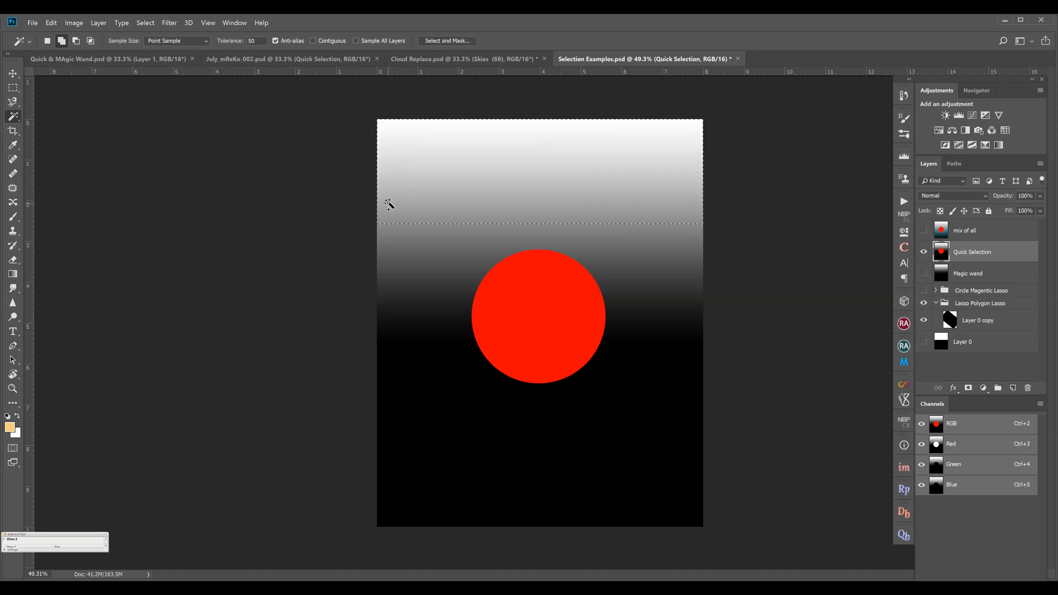
click(385, 268)
click(385, 268)
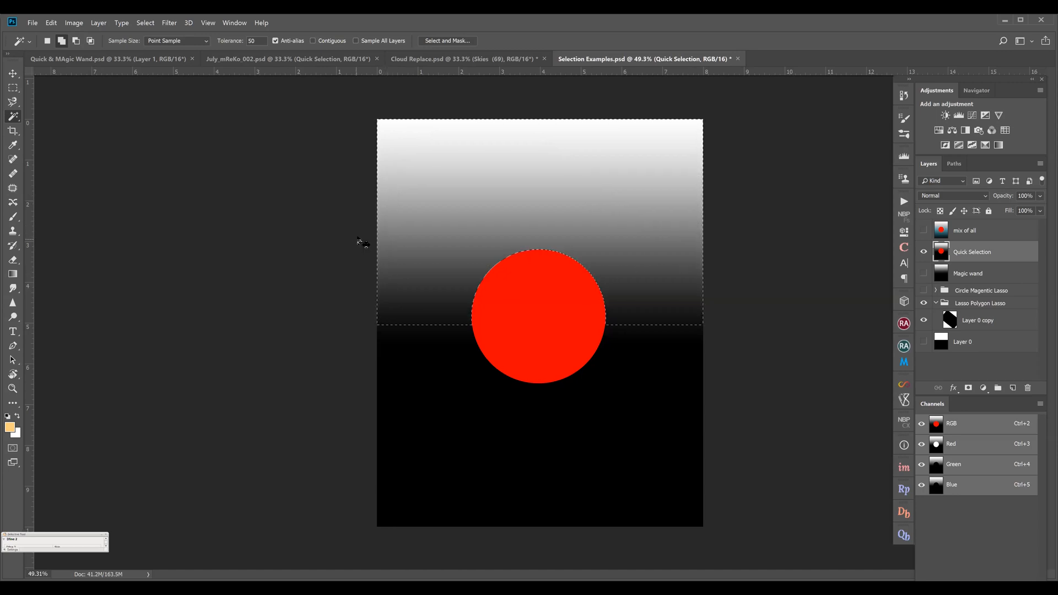
key(ctrl+d)
Select the black lower area and the red circle separately with the Magic Wand, clearing each selection
click(397, 494)
key(ctrl+d)
click(526, 357)
key(ctrl+d)
Select the red circle with the Quick Selection tool, clear it, and brush across the light top of the gradient
right_click(17, 119)
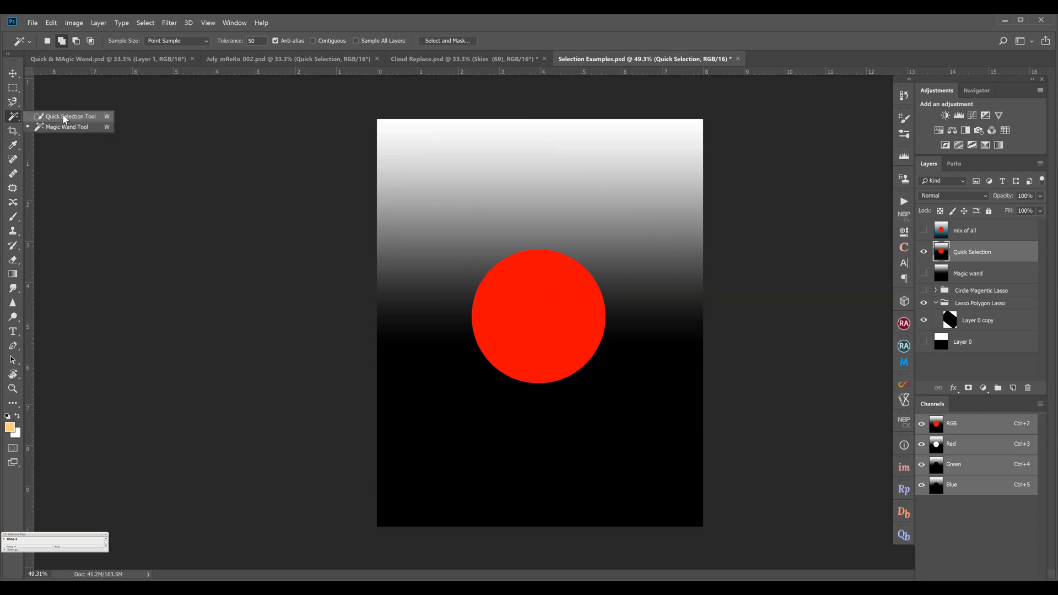
click(65, 117)
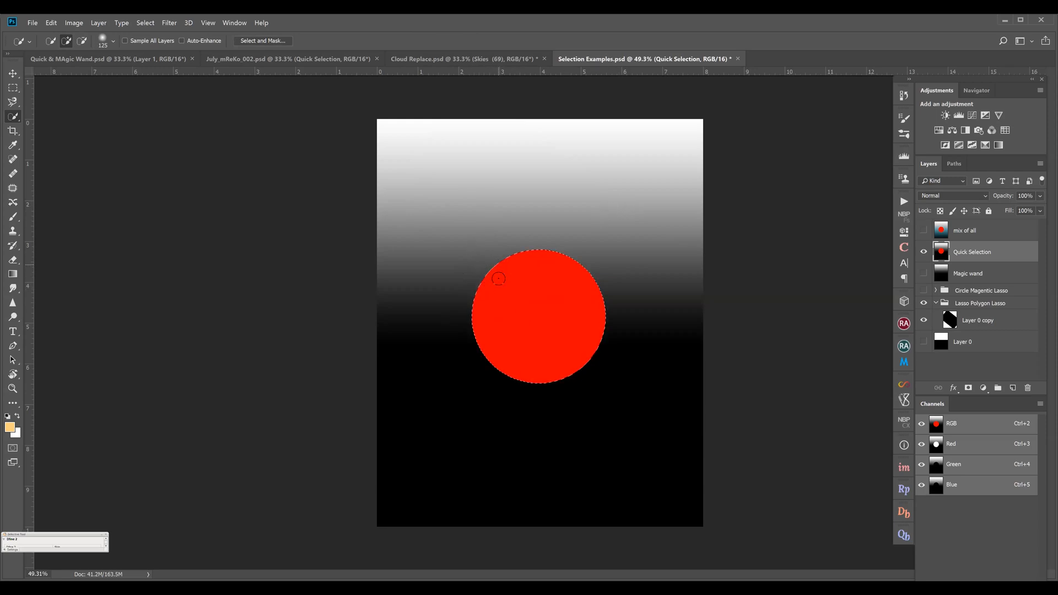
key(ctrl+d)
mouse_move(383, 119)
mouse_down()
mouse_move(392, 132)
mouse_move(684, 155)
mouse_up()
Show the mix of all layer, clear the selection, and sample the teal and blue-grey bands with the Magic Wand
click(925, 231)
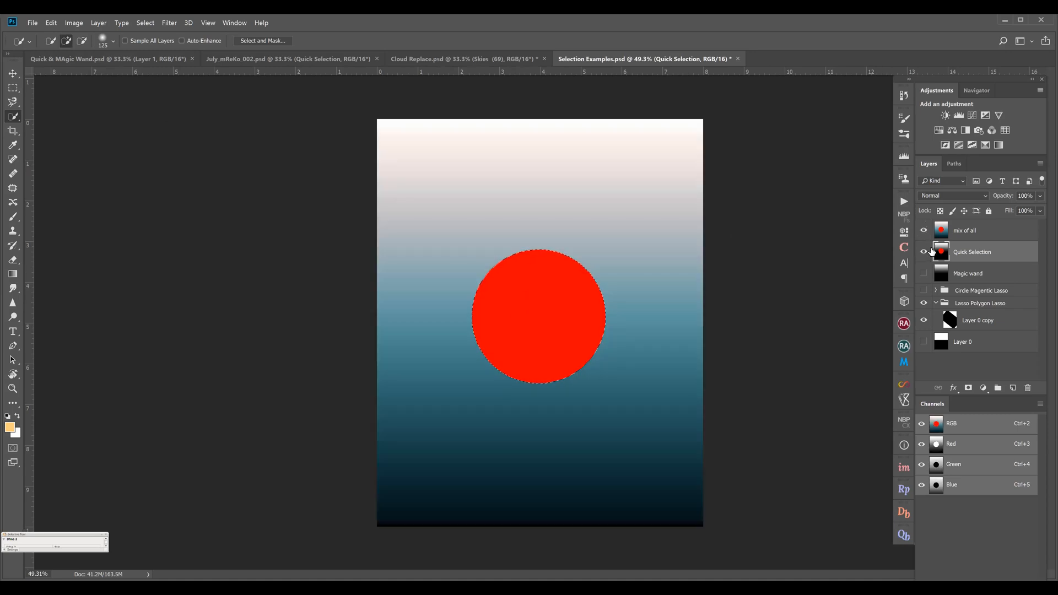
key(ctrl+d)
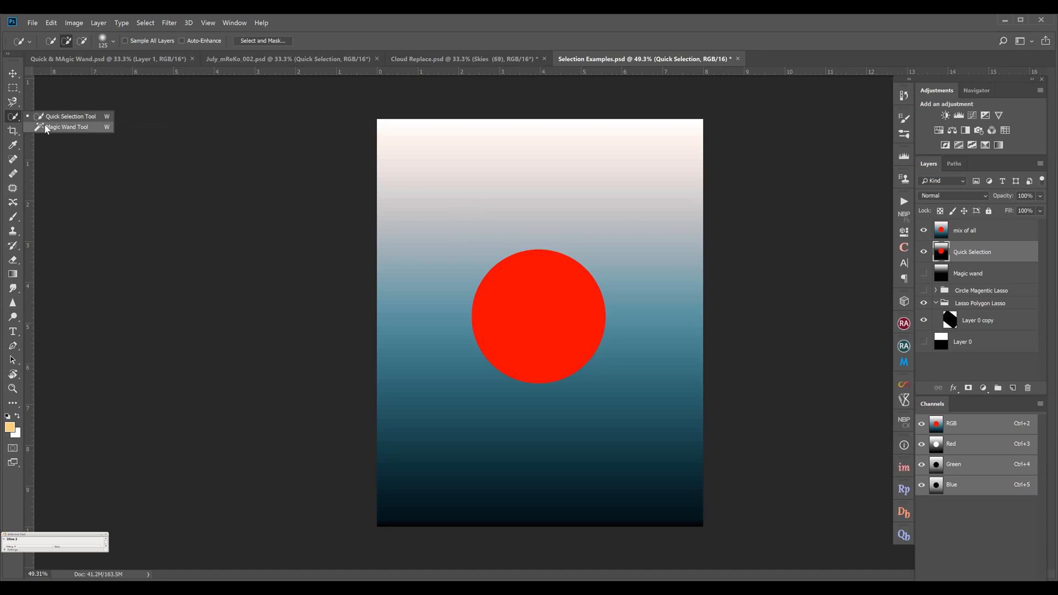
click(44, 124)
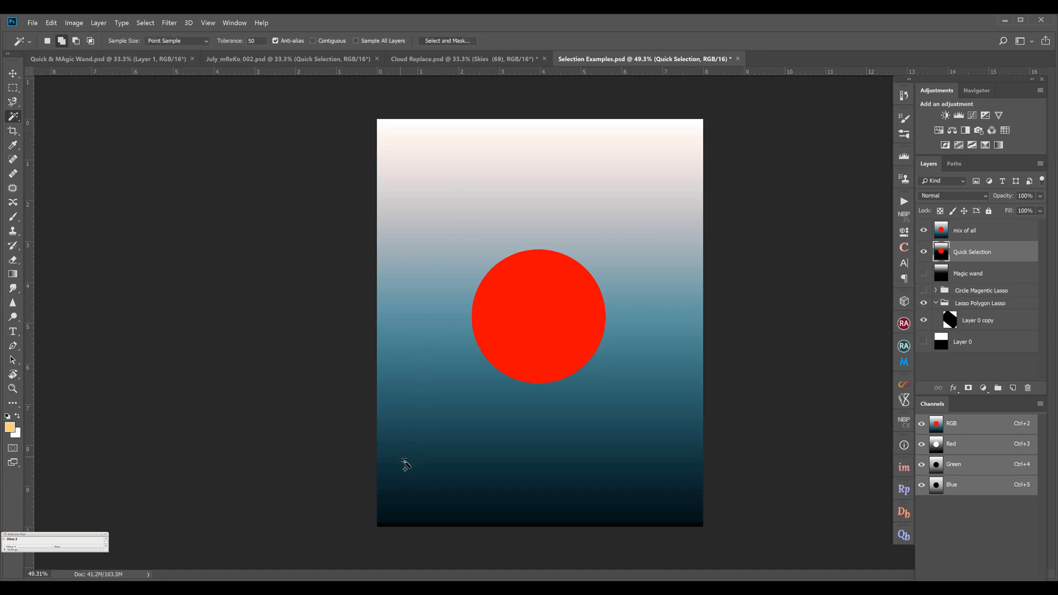
click(422, 420)
click(430, 252)
Set the Magic Wand to new-selection mode, clear the selection, and sample the gradient at three heights
click(49, 41)
key(ctrl+d)
click(387, 189)
click(388, 274)
click(401, 338)
Hide the mix of all layer and leave the Magic wand and Quick Selection layers visible
click(925, 274)
click(923, 252)
click(924, 231)
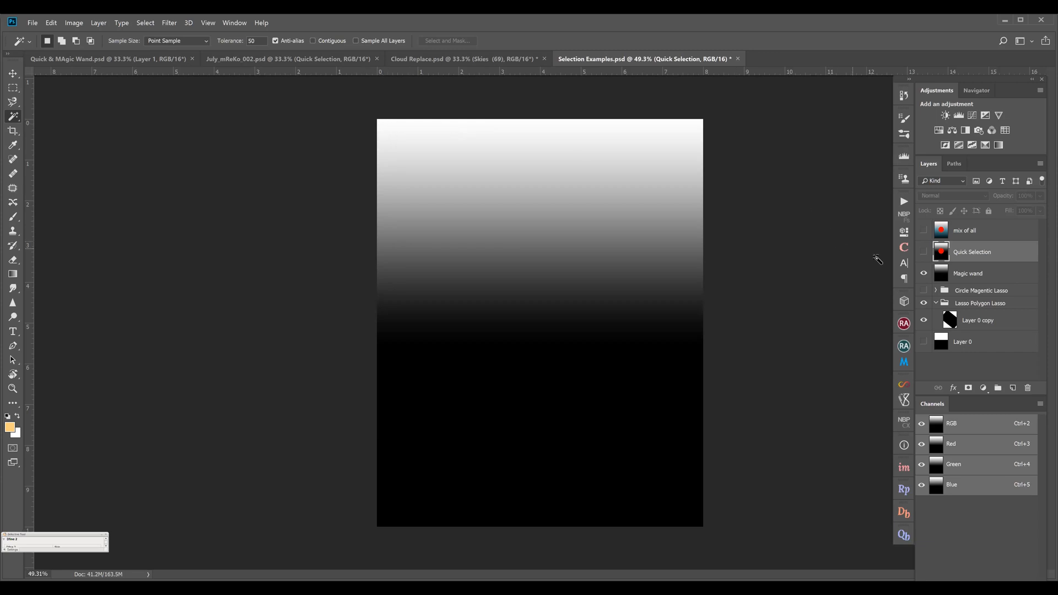
click(924, 252)
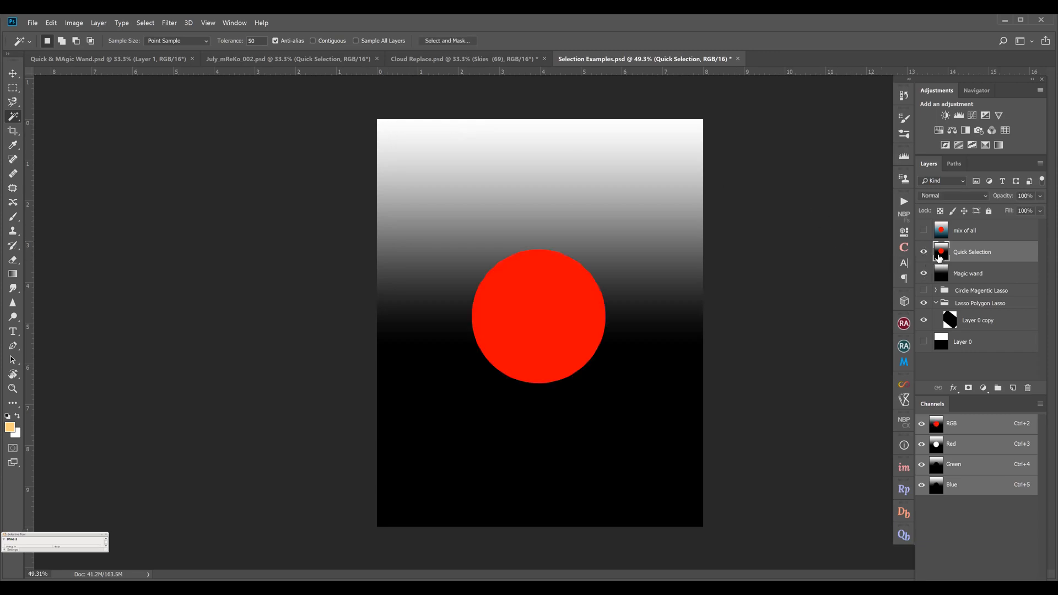
Select the red circle with the Magic Wand and open it in the Color Efex Pro 4 filter
click(545, 296)
click(169, 23)
mouse_move(242, 335)
click(381, 346)
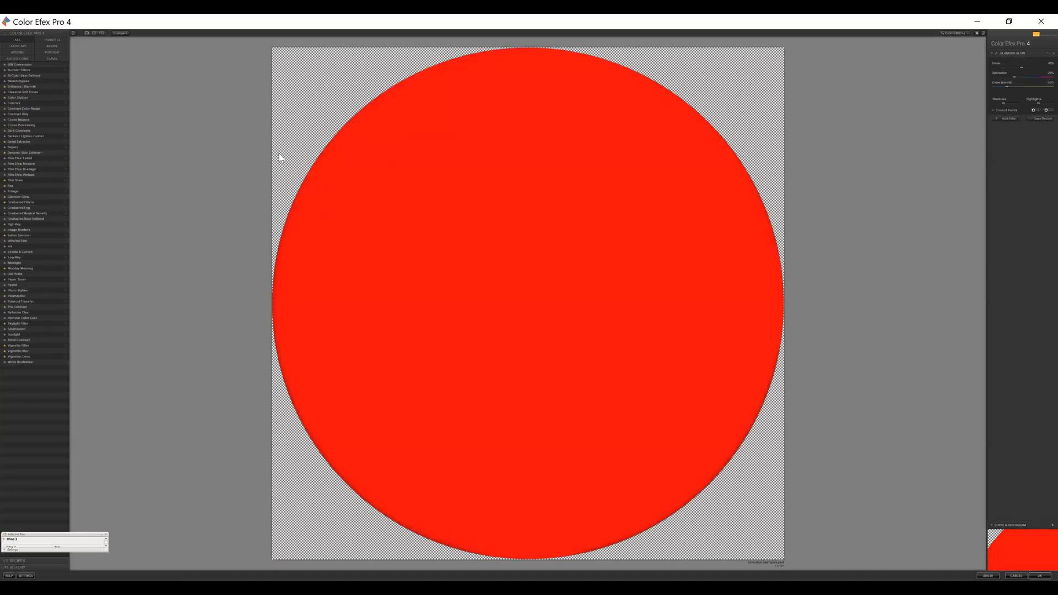
Use the Colorize filter with the dark blue custom color (Red 2, Green 43, Blue 161)
click(19, 102)
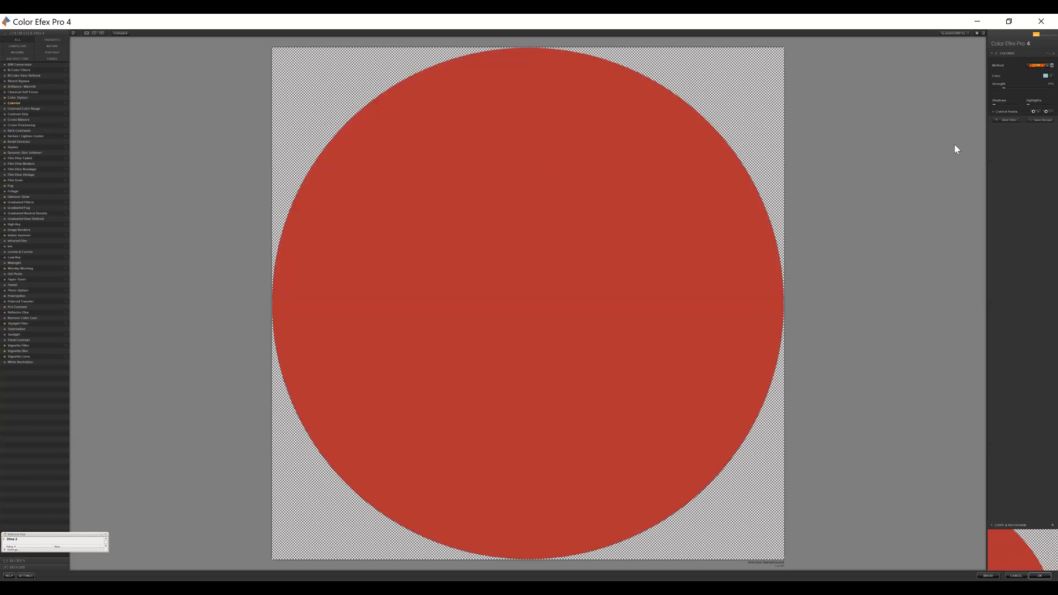
click(1045, 76)
click(203, 126)
click(61, 182)
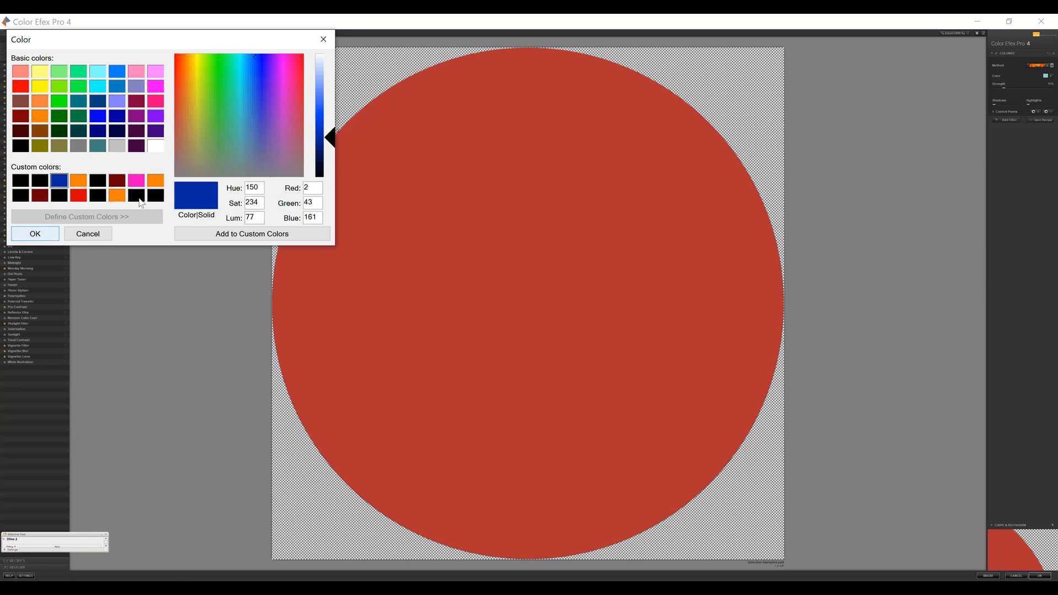
key(Return)
Choose a Colorize method, apply the blue effect to the circle, and clear the selection
click(1037, 65)
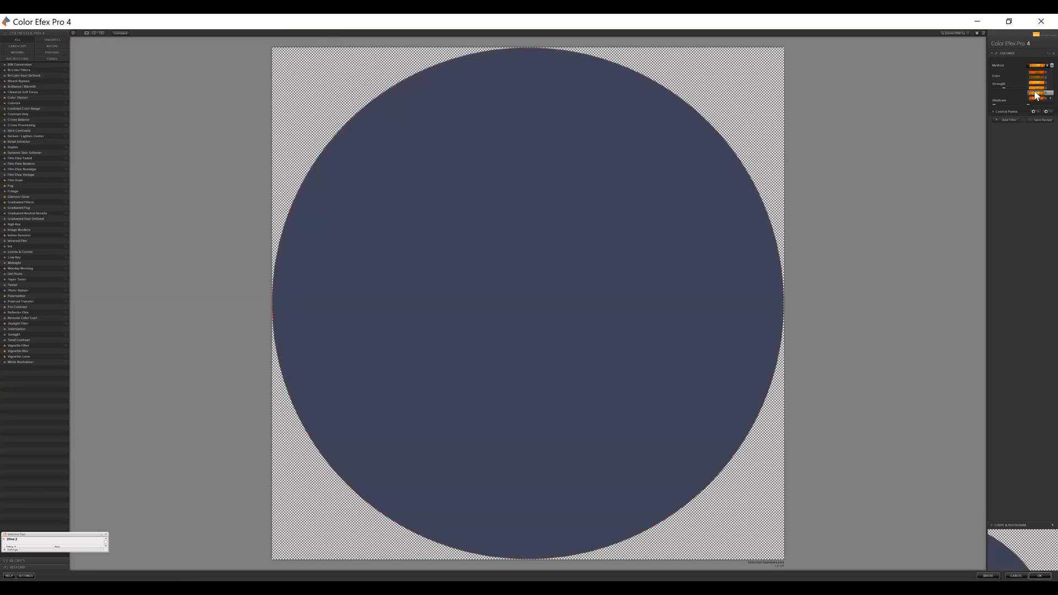
click(1036, 93)
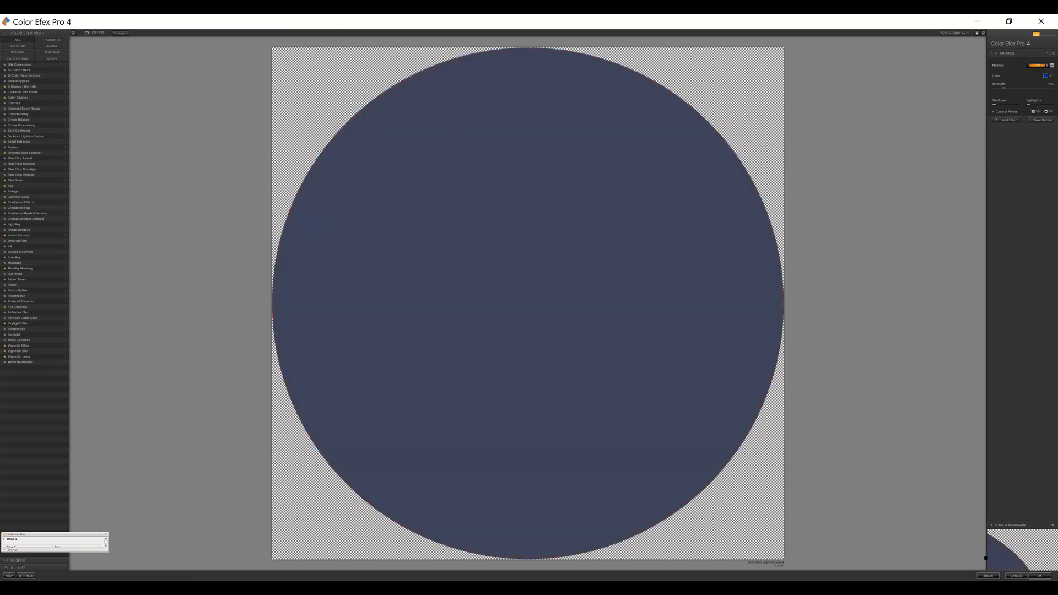
click(1041, 576)
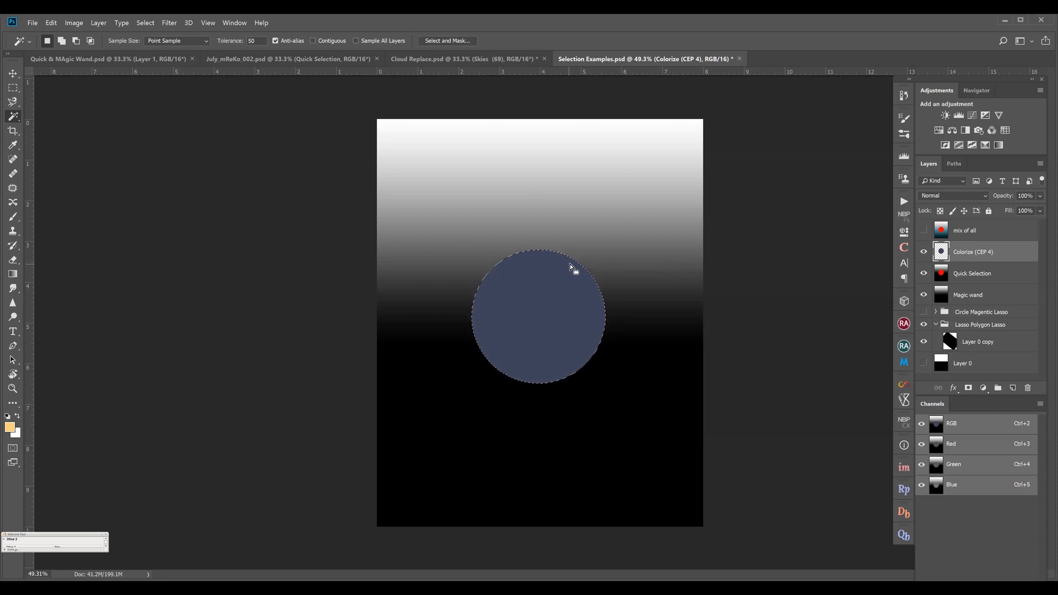
key(ctrl+d)
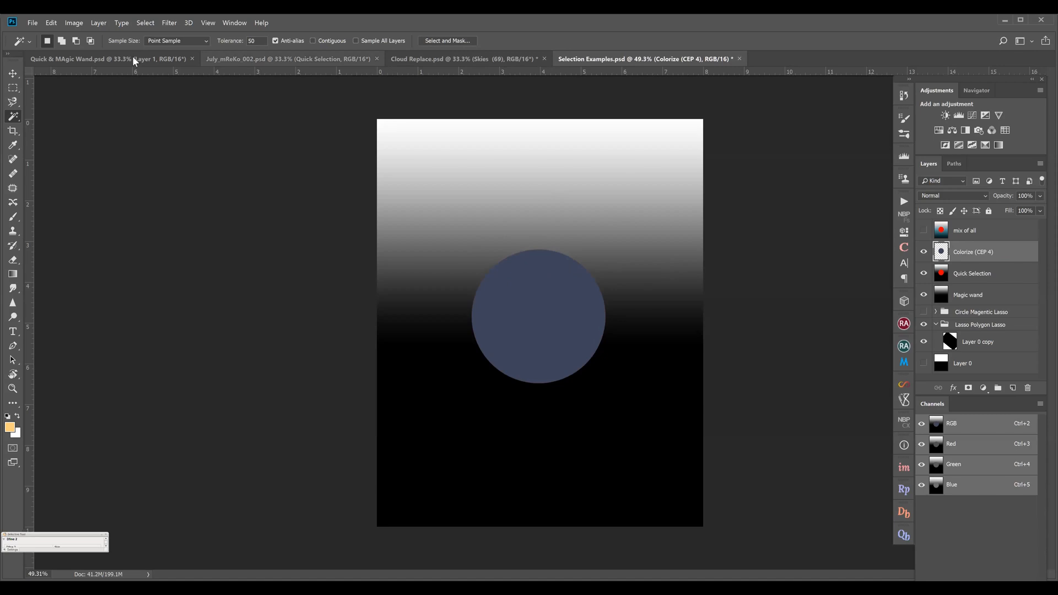
Switch to Cloud Replace.psd, start quitting while discarding its changes, and cancel the quit at Selection Examples.psd
click(241, 62)
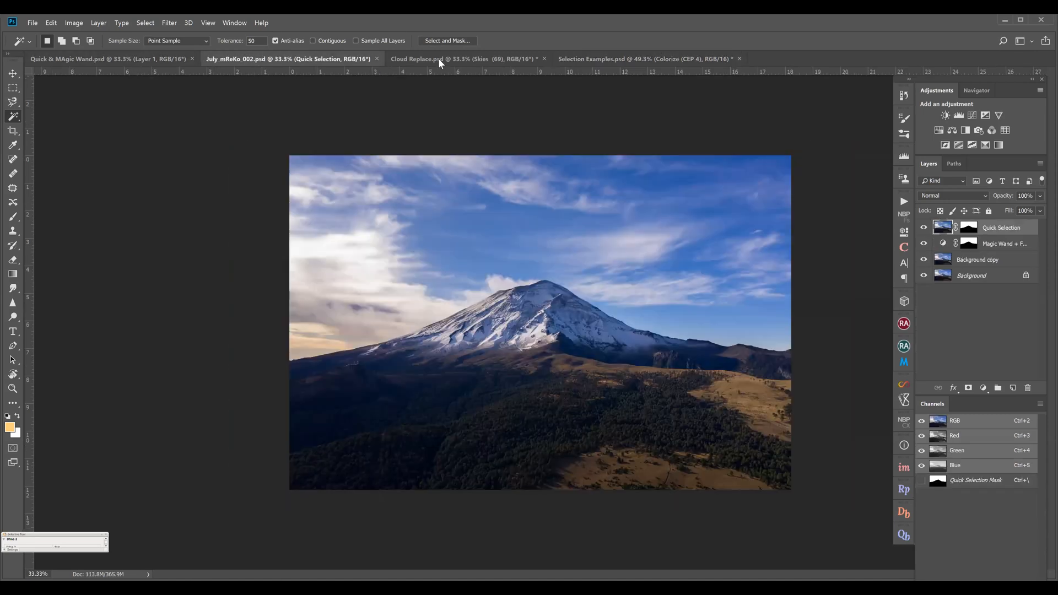
click(441, 59)
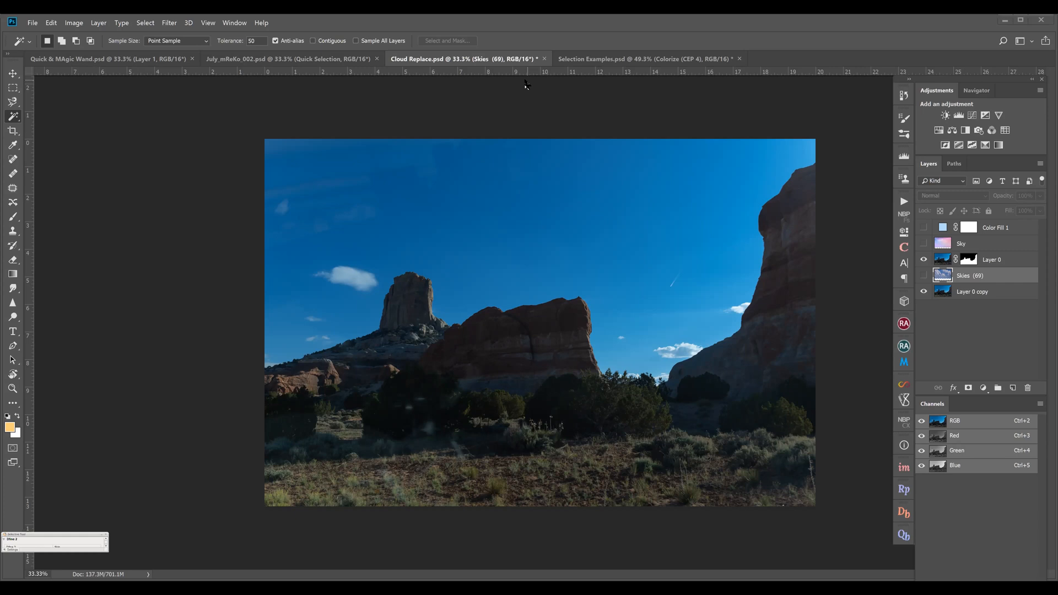
key(ctrl+q)
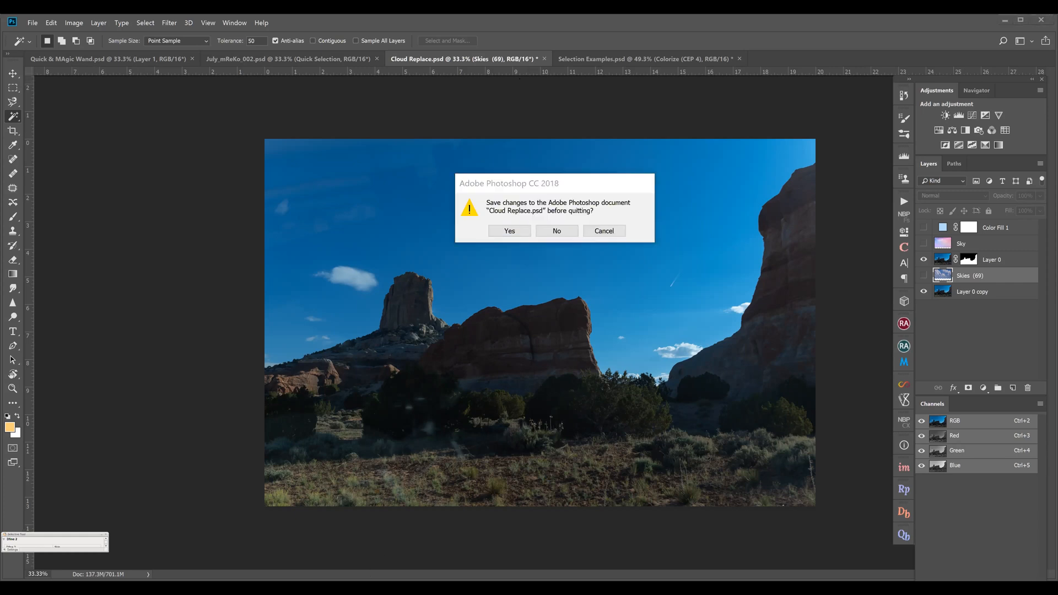
click(557, 232)
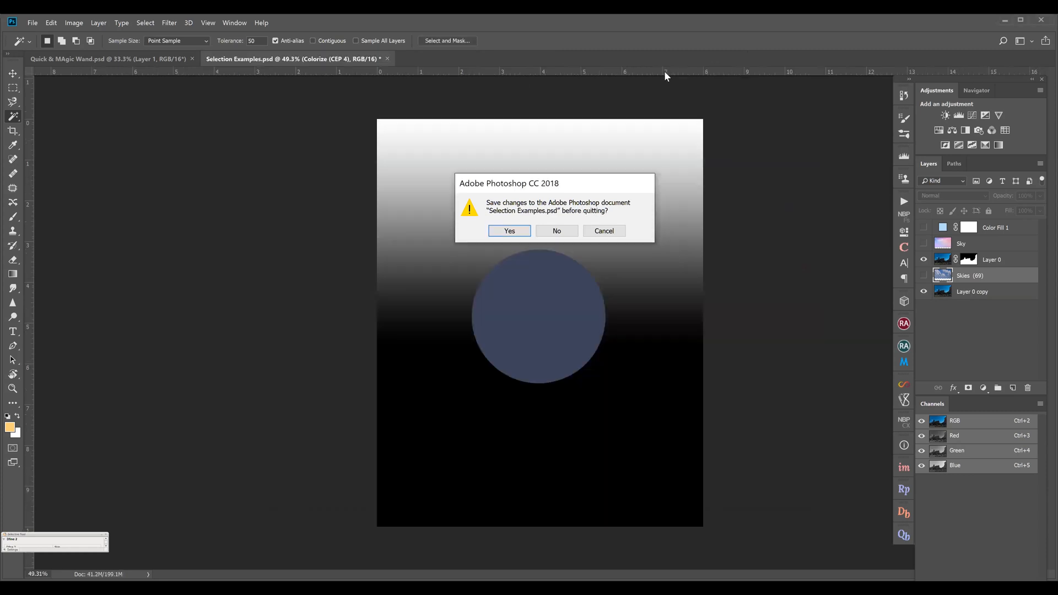
click(594, 230)
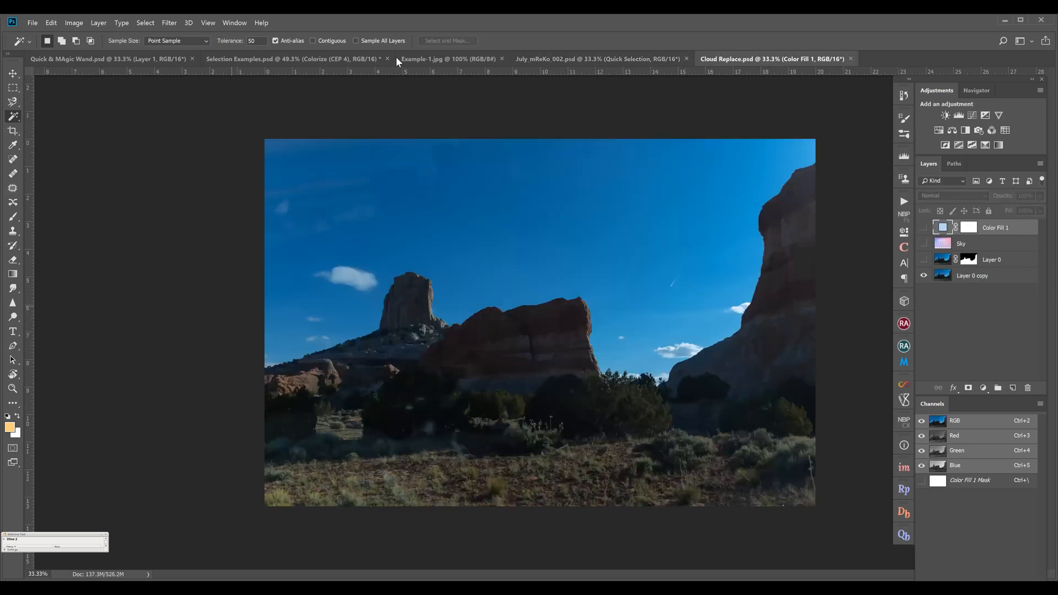
Toggle the visibility of Layer 0 on and off in Cloud Replace.psd and activate Layer 0 copy
click(924, 259)
click(924, 259)
click(942, 278)
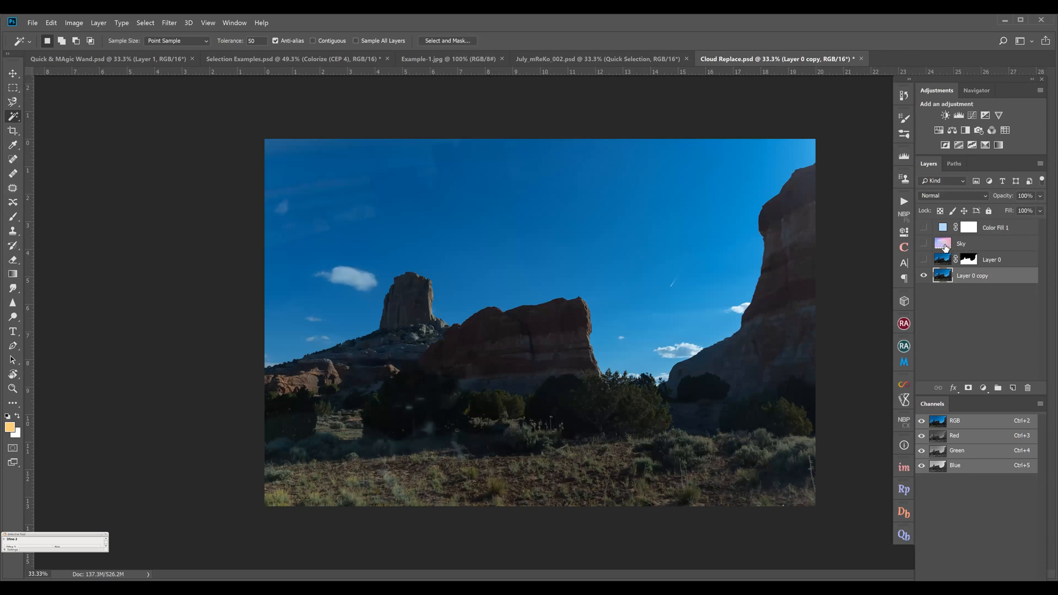
Select the tall rock tower beside the white cloud on Layer 0 copy with the Quick Selection tool
key(z)
drag(412, 293, 408, 247)
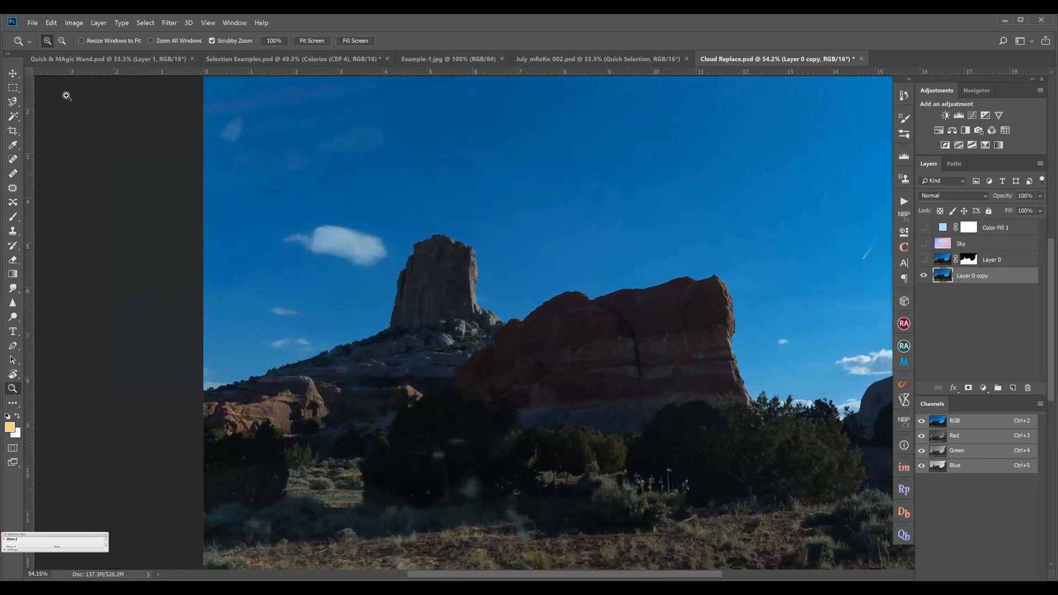
click(16, 90)
drag(18, 104, 52, 103)
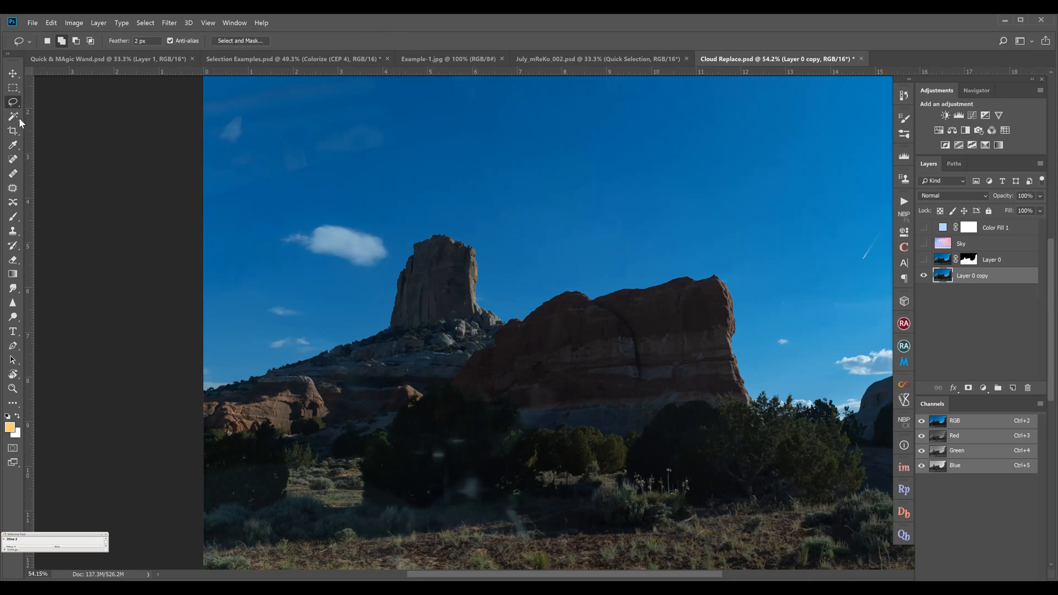
drag(21, 122, 61, 115)
mouse_move(449, 249)
mouse_down()
mouse_move(424, 267)
mouse_move(424, 302)
mouse_move(468, 275)
mouse_move(465, 244)
mouse_up()
mouse_move(398, 322)
mouse_down()
mouse_move(419, 331)
mouse_move(466, 317)
mouse_move(432, 325)
mouse_up()
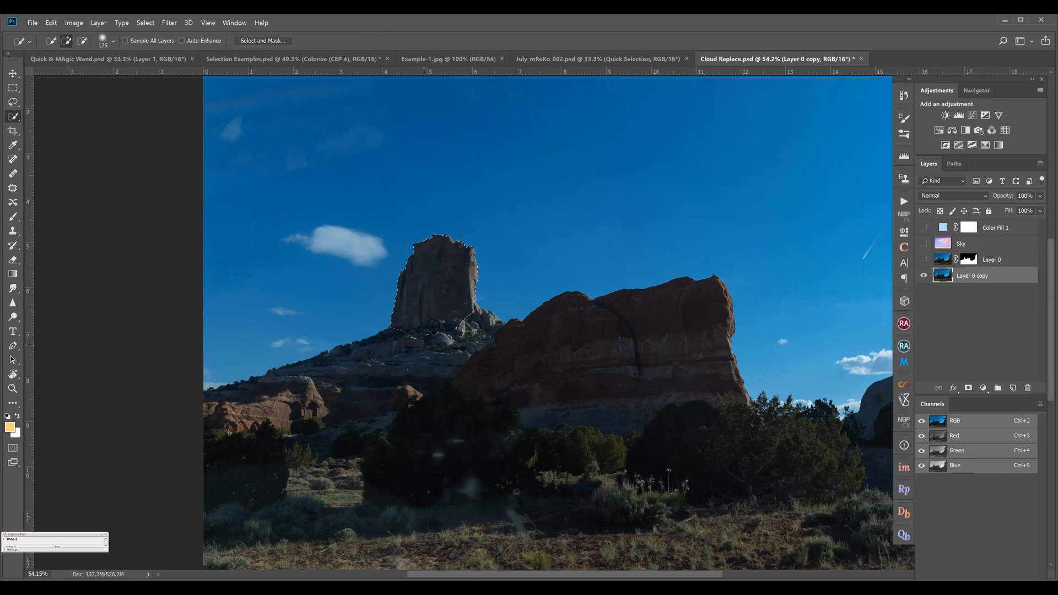
Show the rock tower selection as a Quick Mask and open Gaussian Blur with its preview on the tower's edge
key(q)
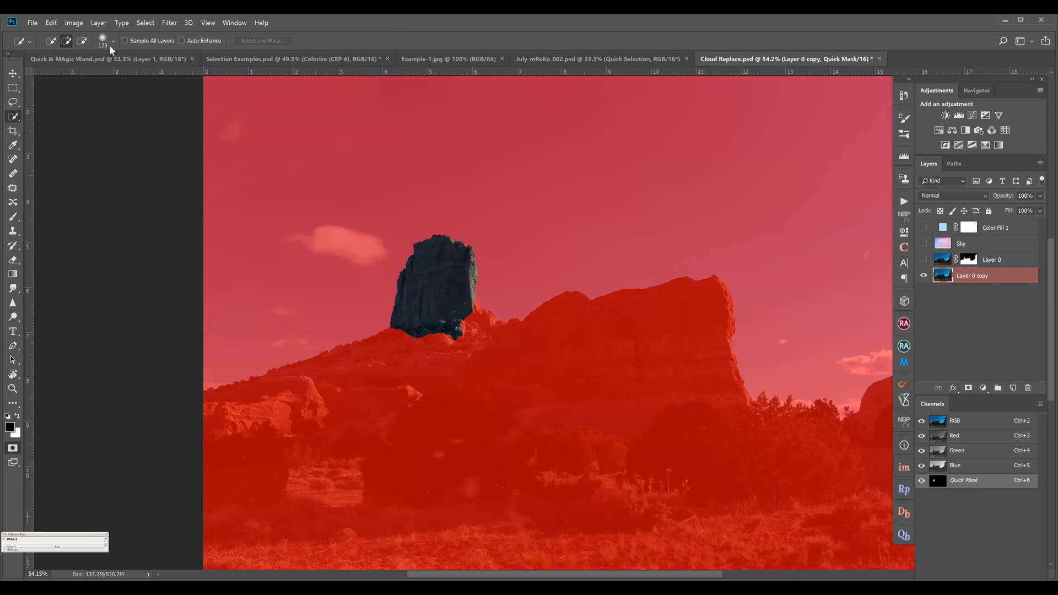
click(171, 22)
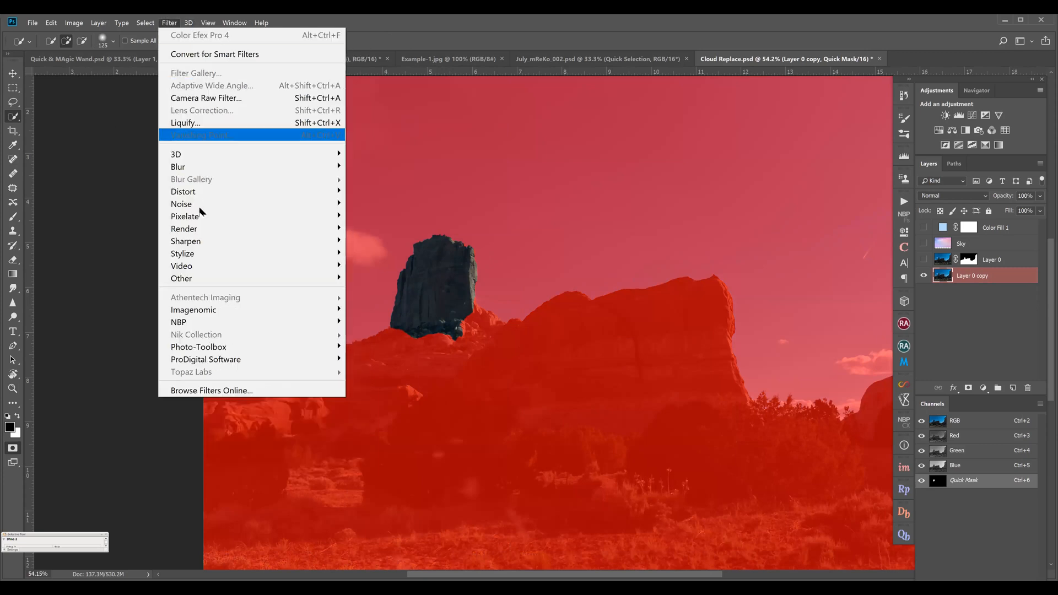
mouse_move(221, 170)
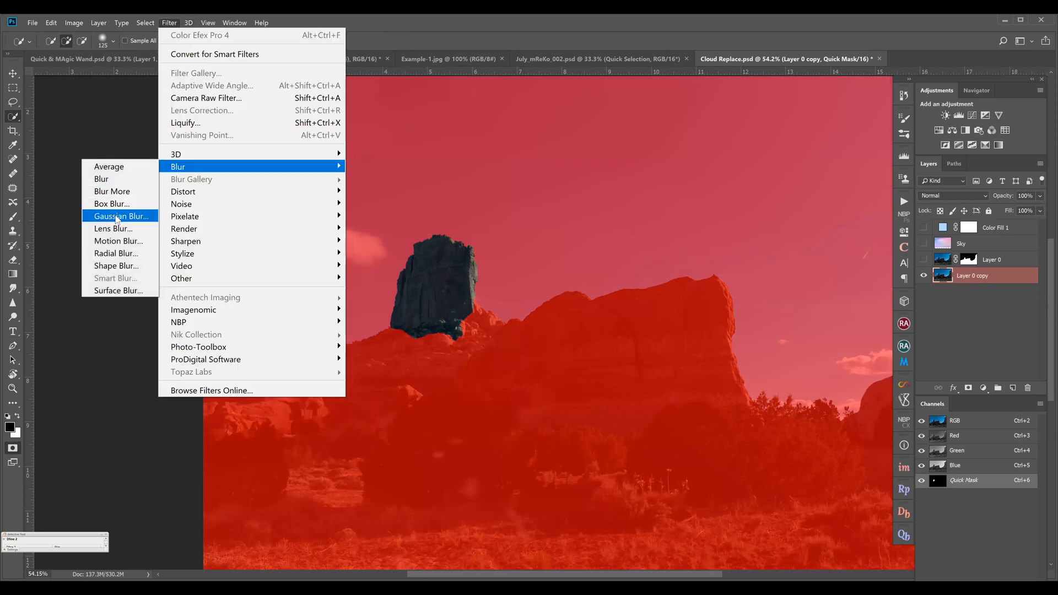
click(117, 218)
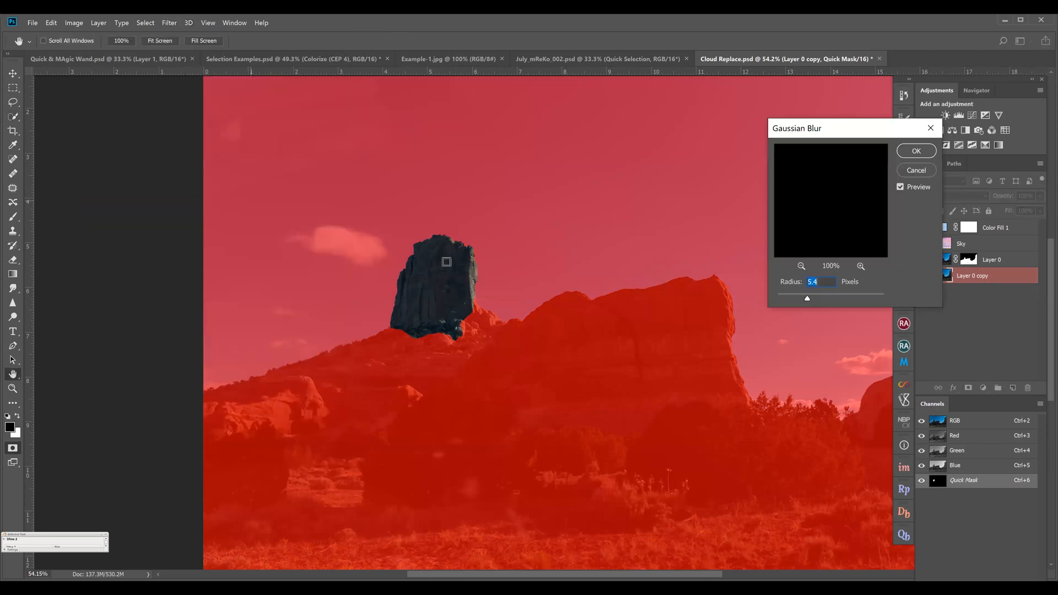
click(475, 264)
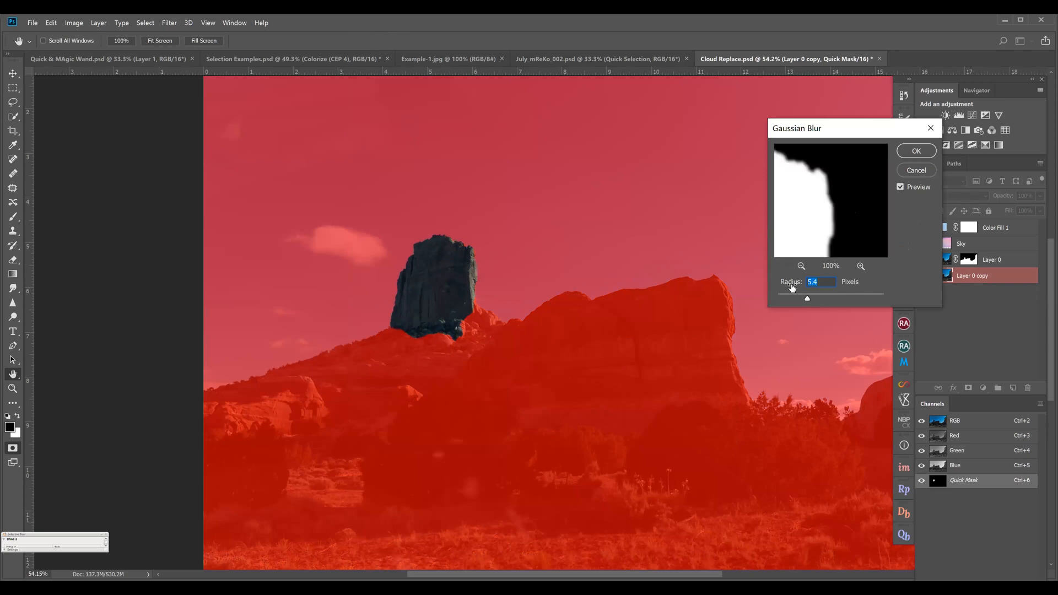
Preview Gaussian Blur radii of 20.8, 2.8 and 69.7 pixels on the mask, then cancel and leave Quick Mask
drag(806, 297, 824, 298)
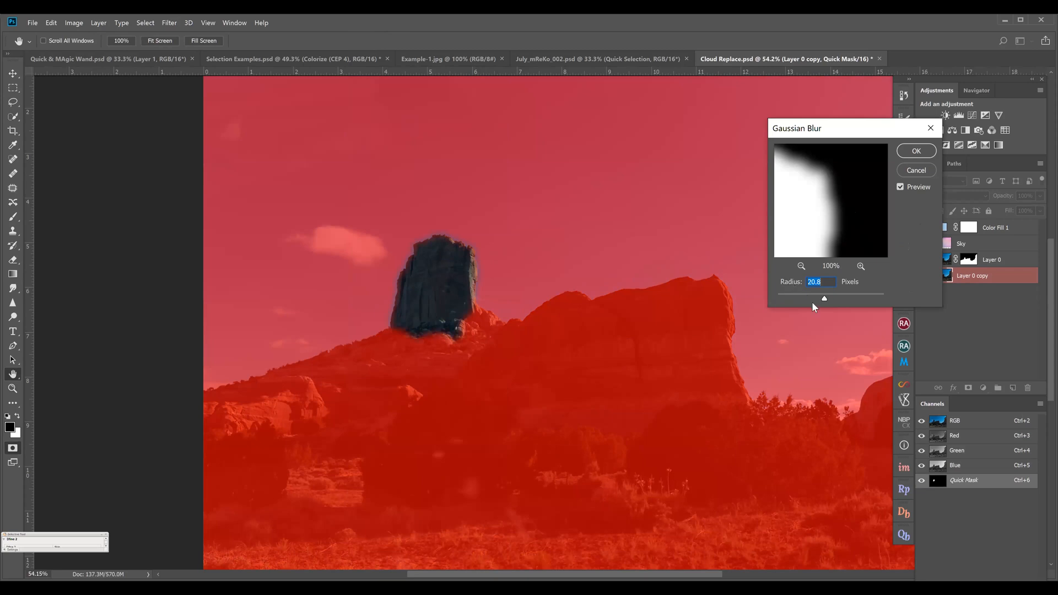
drag(824, 298, 791, 301)
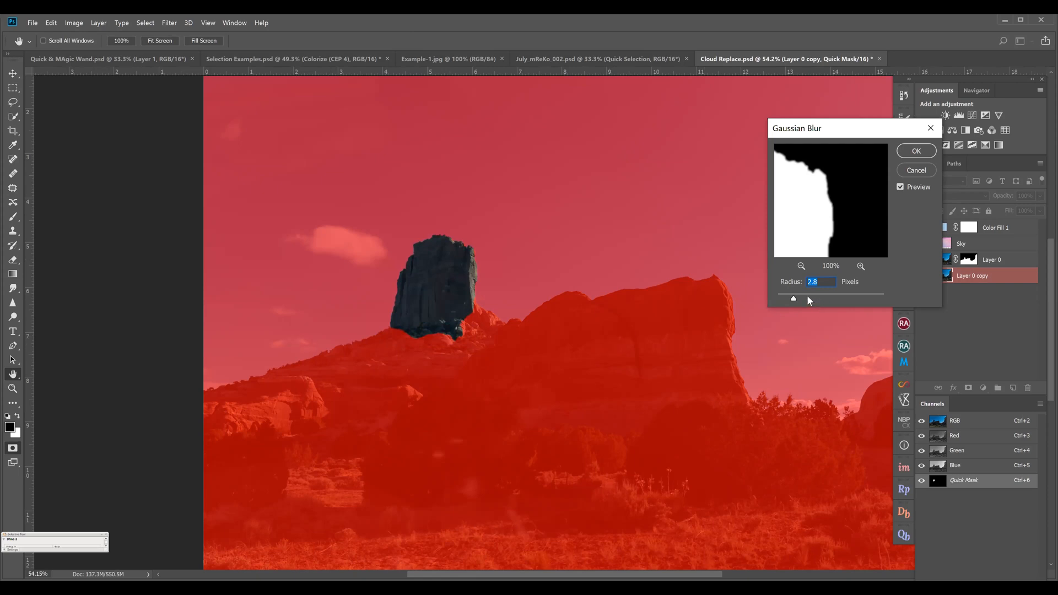
drag(795, 301, 841, 300)
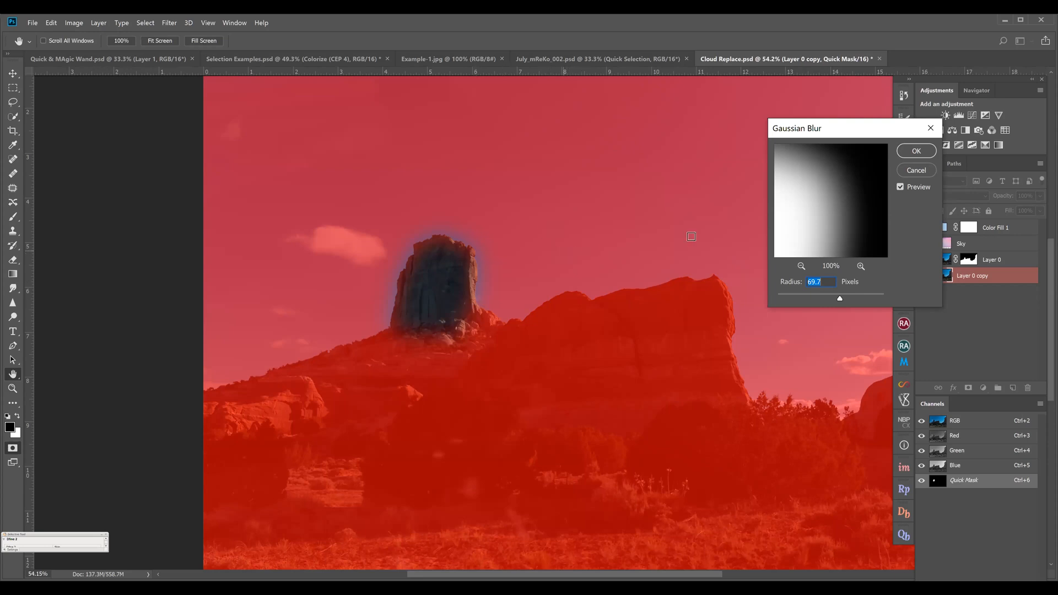
click(923, 170)
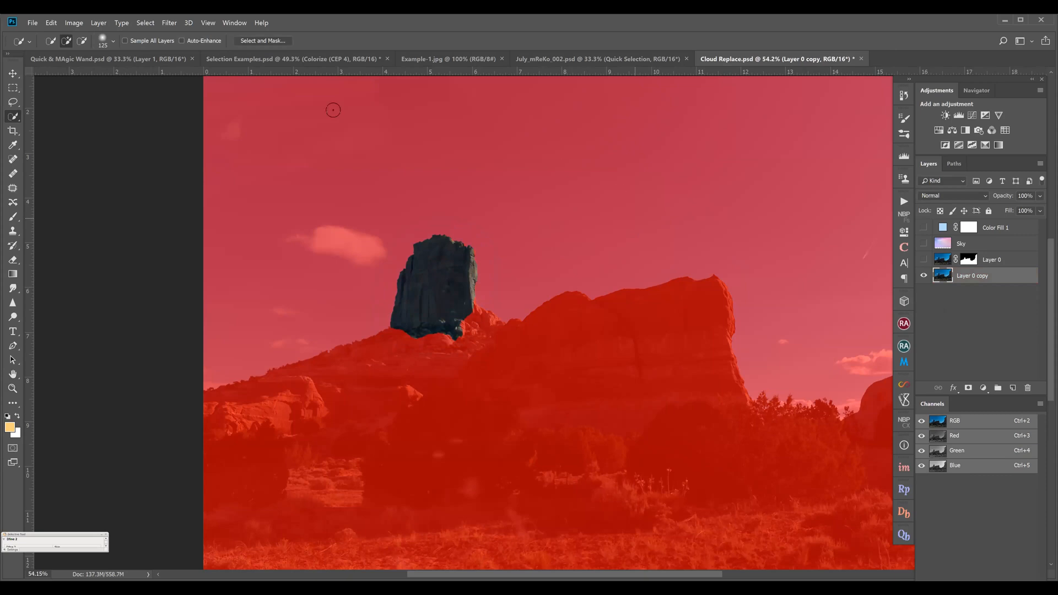
key(q)
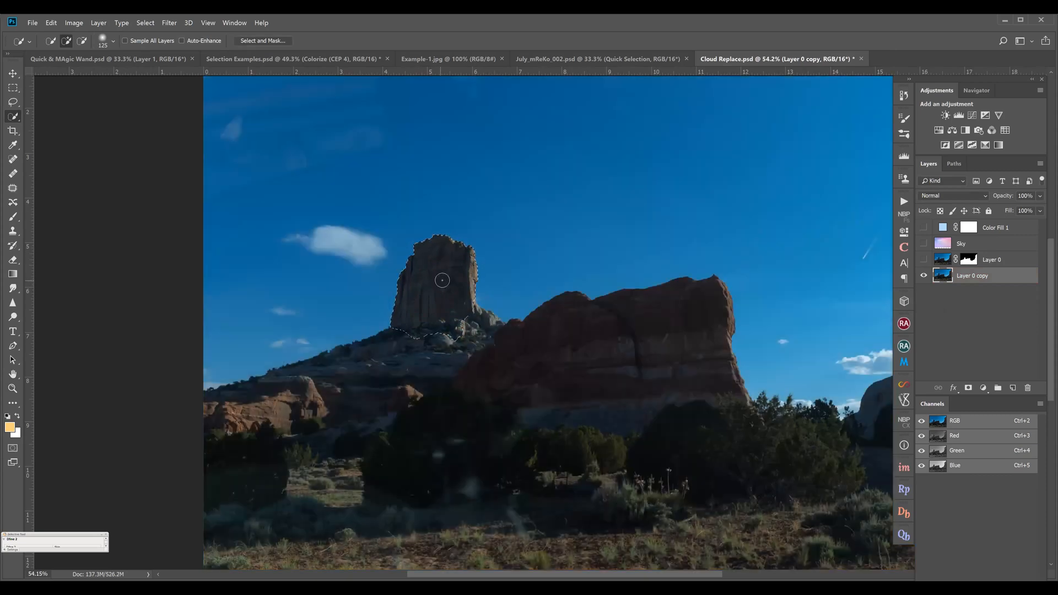
Clear the rock tower selection and set the Lasso tool's feather to 4.9 px
key(ctrl+d)
click(13, 102)
mouse_move(453, 232)
mouse_down()
mouse_move(397, 233)
mouse_move(376, 299)
mouse_move(480, 337)
mouse_move(492, 268)
mouse_move(438, 207)
mouse_up()
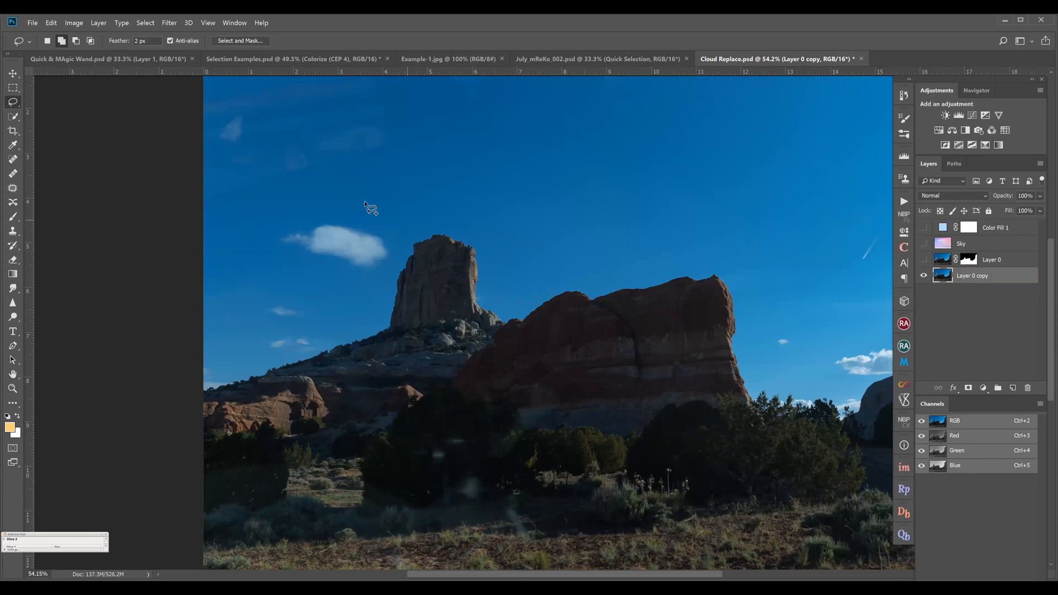
drag(118, 43, 135, 43)
key(ctrl+d)
Switch to Example-1.jpg and unlock its Background layer
click(431, 58)
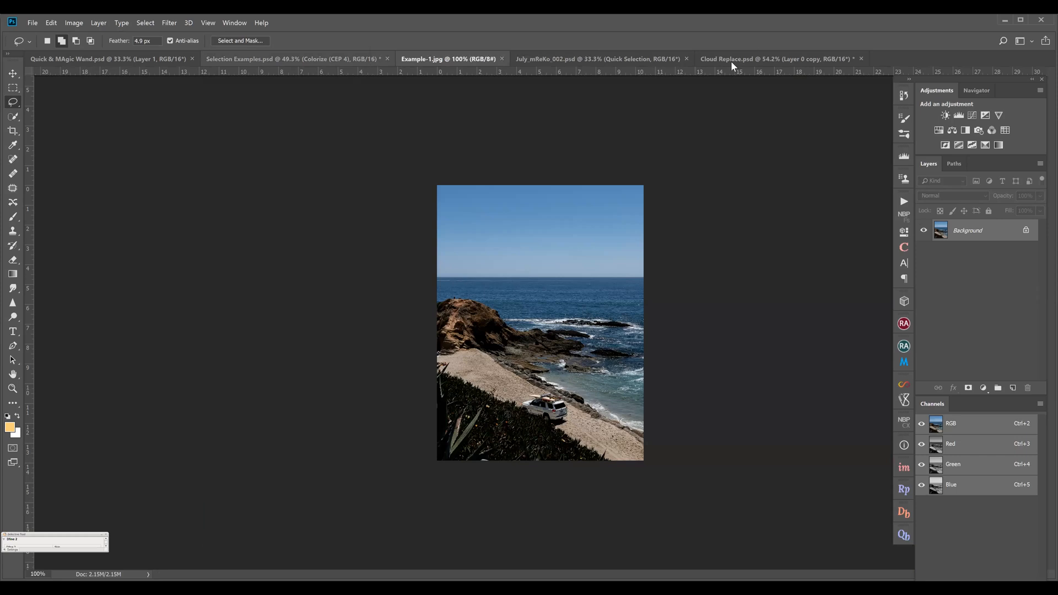
click(1026, 230)
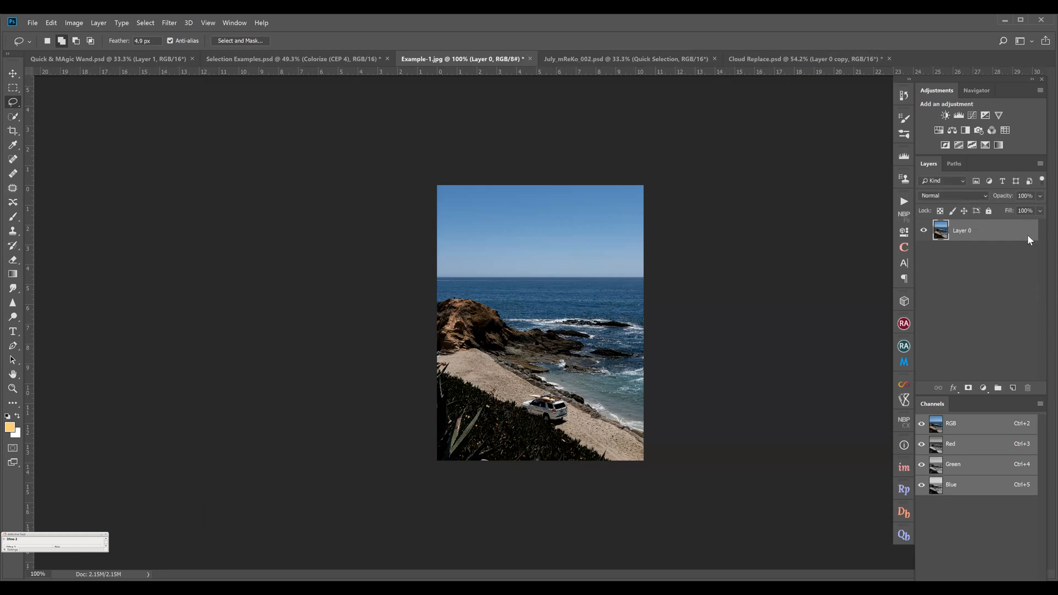
Switch to Selection Examples.psd and hide every visible layer and group except Layer 0, which is shown
click(280, 59)
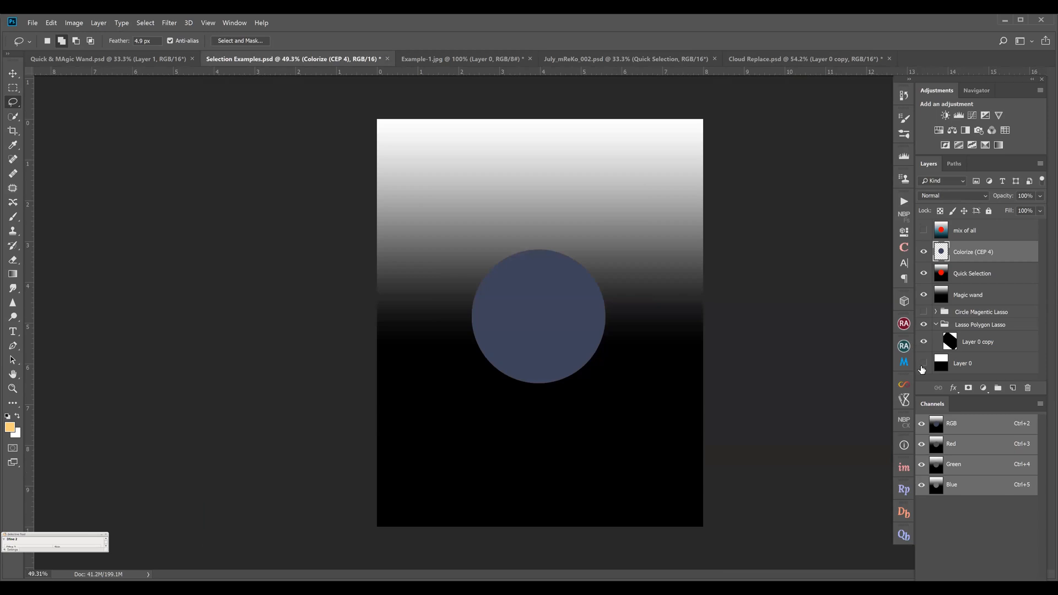
click(923, 363)
click(924, 342)
click(924, 325)
click(924, 273)
click(923, 252)
click(923, 295)
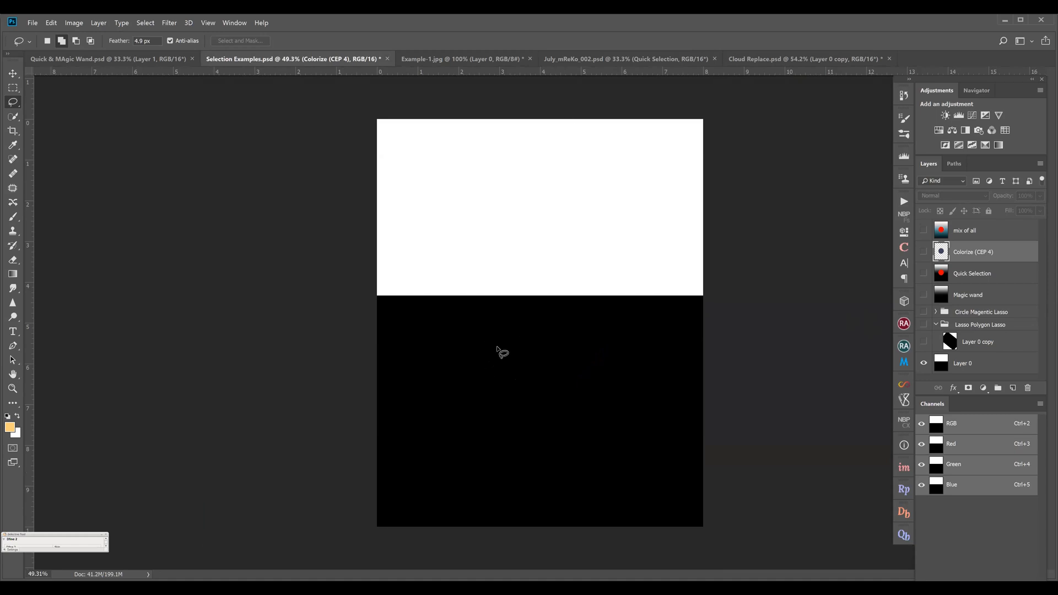
Return to Example-1.jpg and select the whole sky down to the horizon with the Rectangular Marquee tool
key(ctrl+Tab)
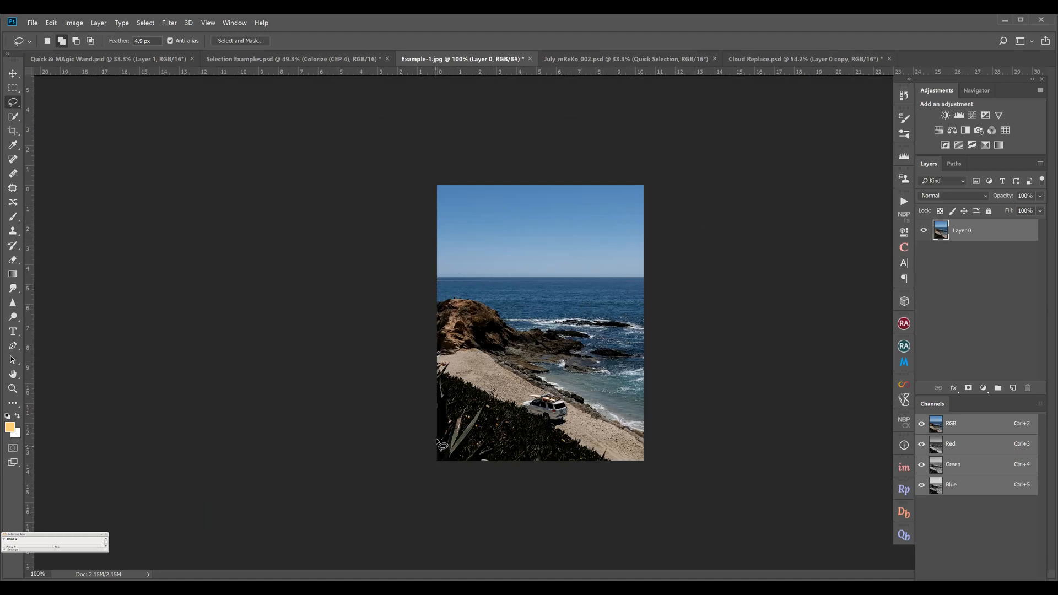
click(13, 87)
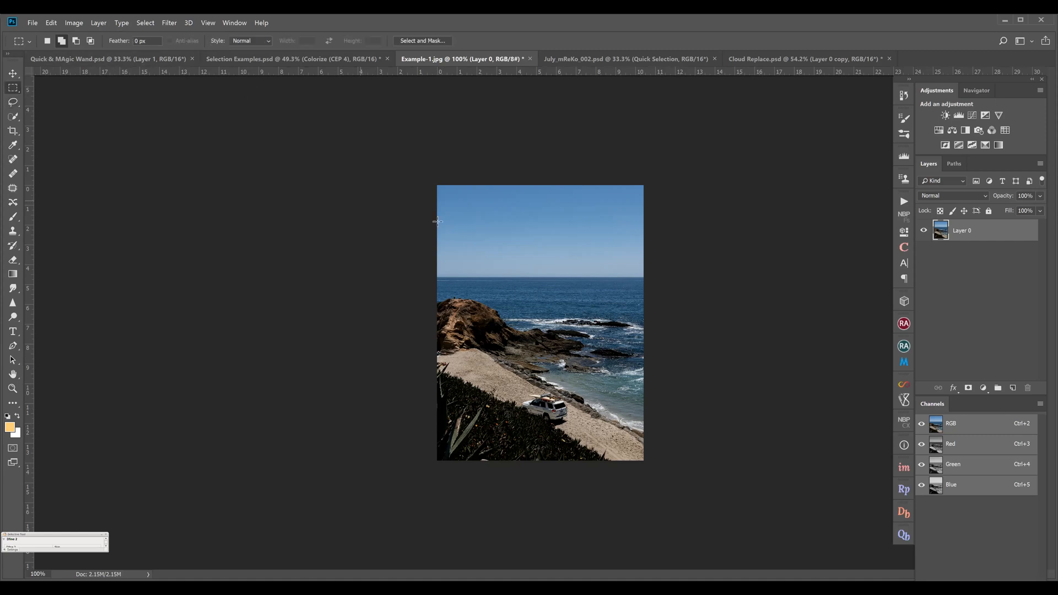
drag(420, 179, 664, 275)
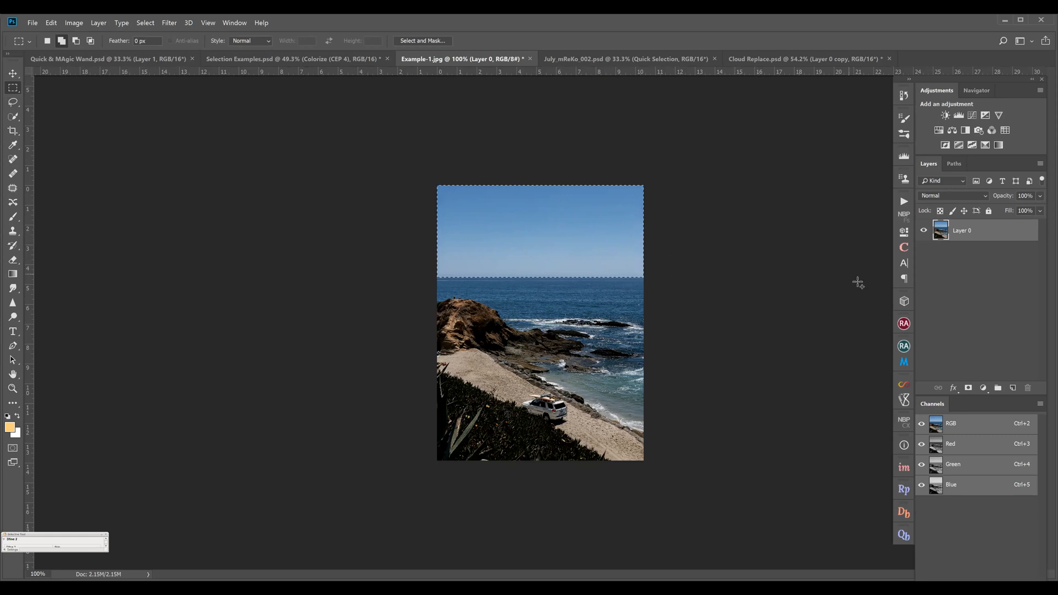
Add a Levels adjustment layer masked to the sky and set its black input level to 75
click(984, 388)
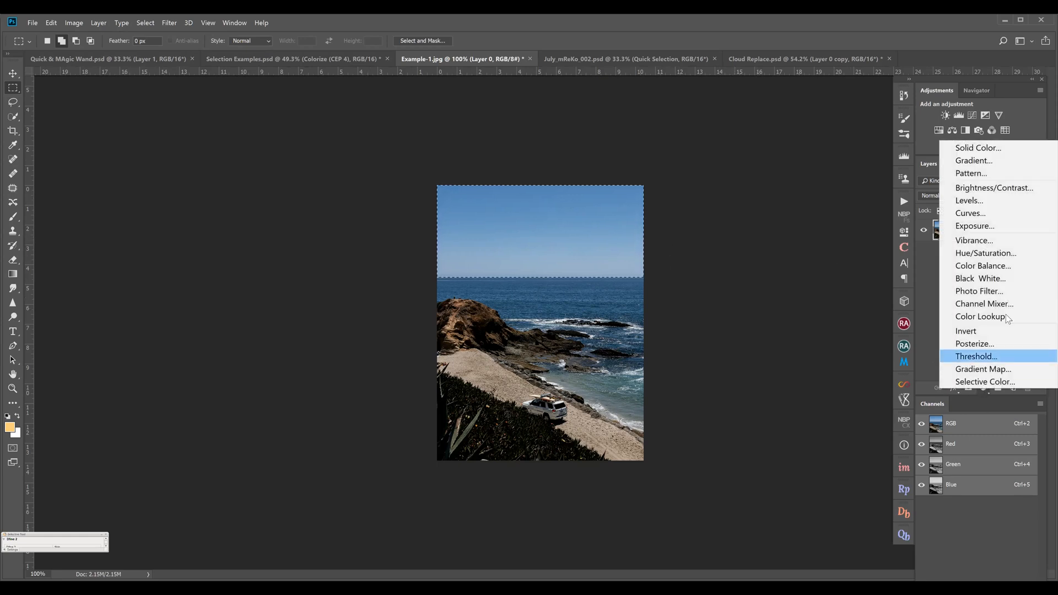
click(971, 205)
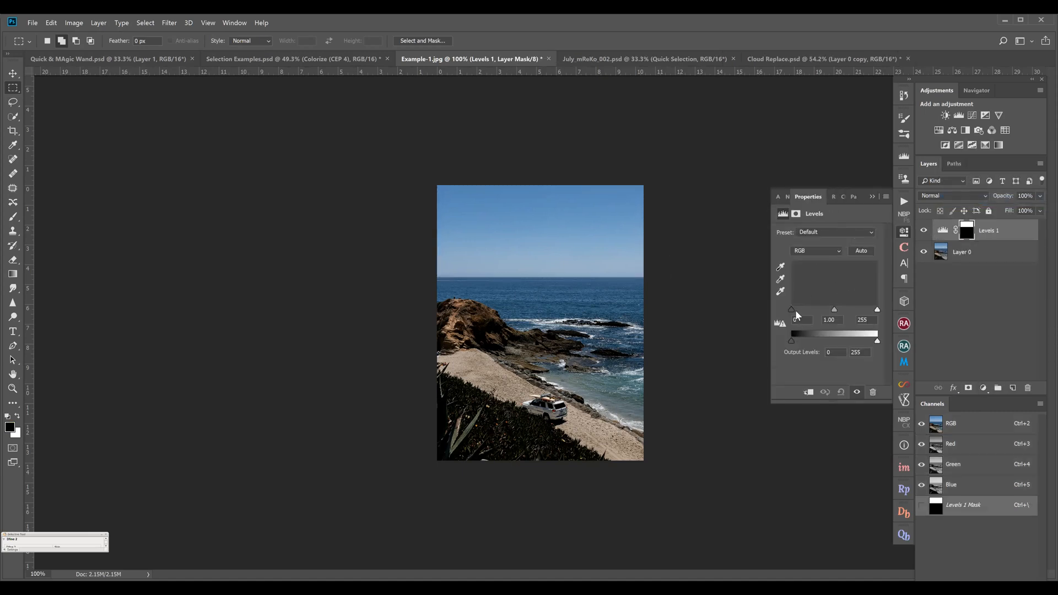
drag(790, 307, 818, 310)
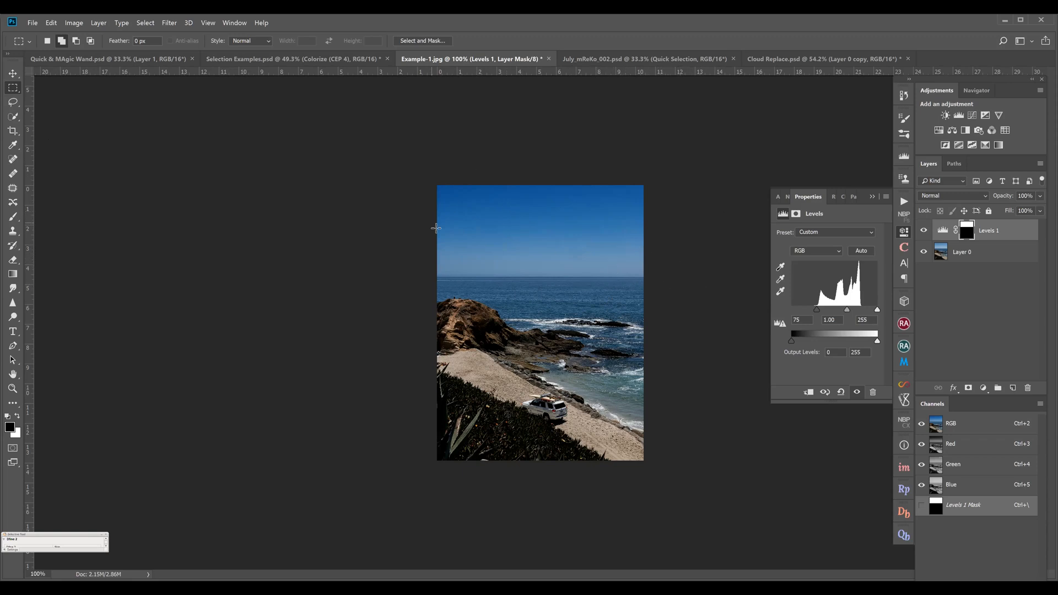
click(872, 197)
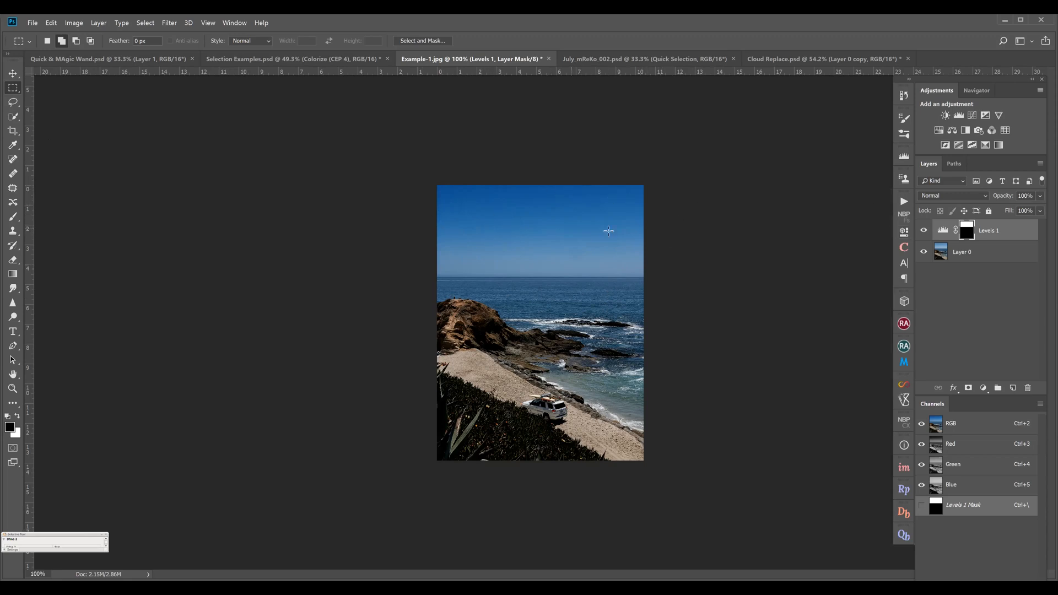
Hide the Levels adjustment over the sky and remove its layer
click(923, 230)
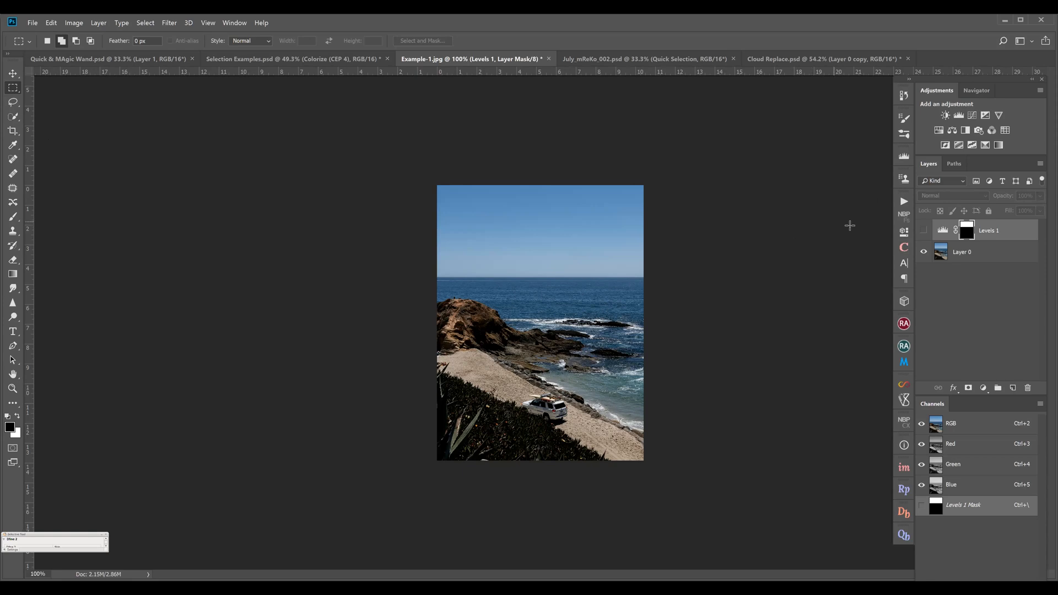
key(z)
drag(514, 441, 553, 443)
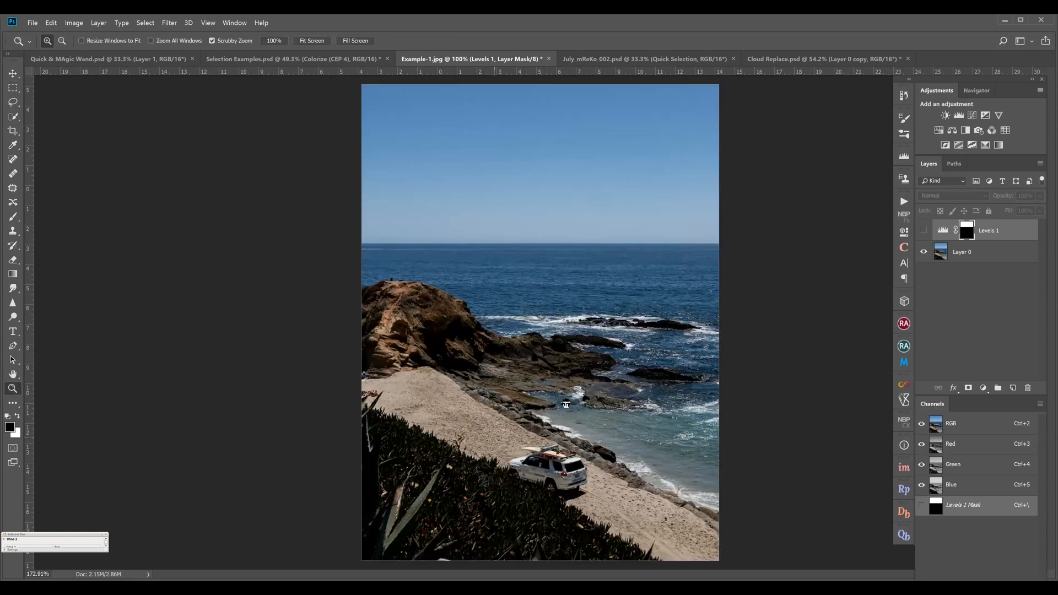
drag(537, 348, 518, 205)
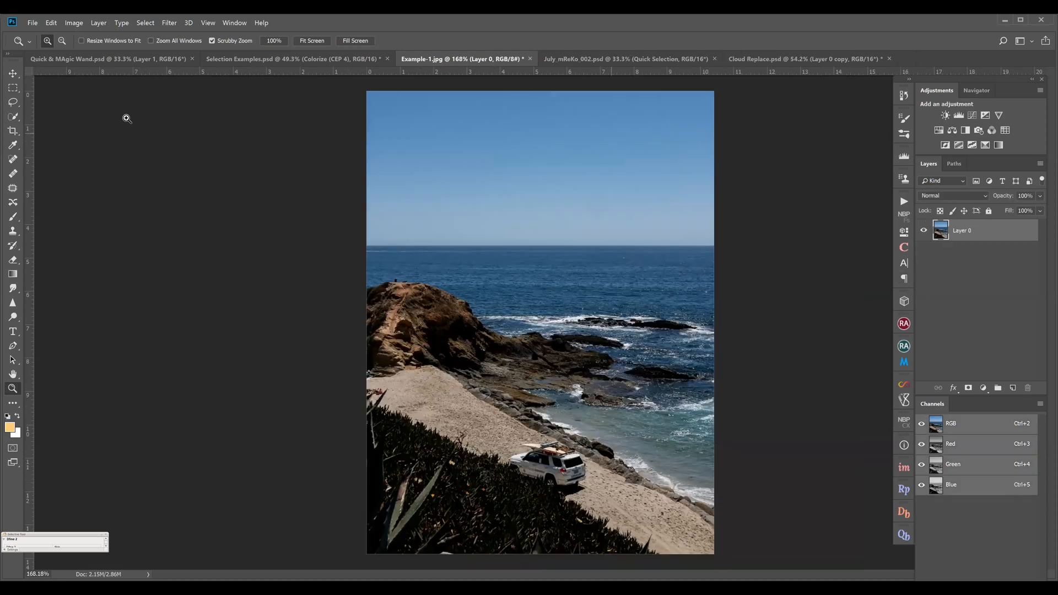
Try a rectangular marquee around the rocky shoreline and clear the selection
click(13, 88)
drag(367, 265, 673, 426)
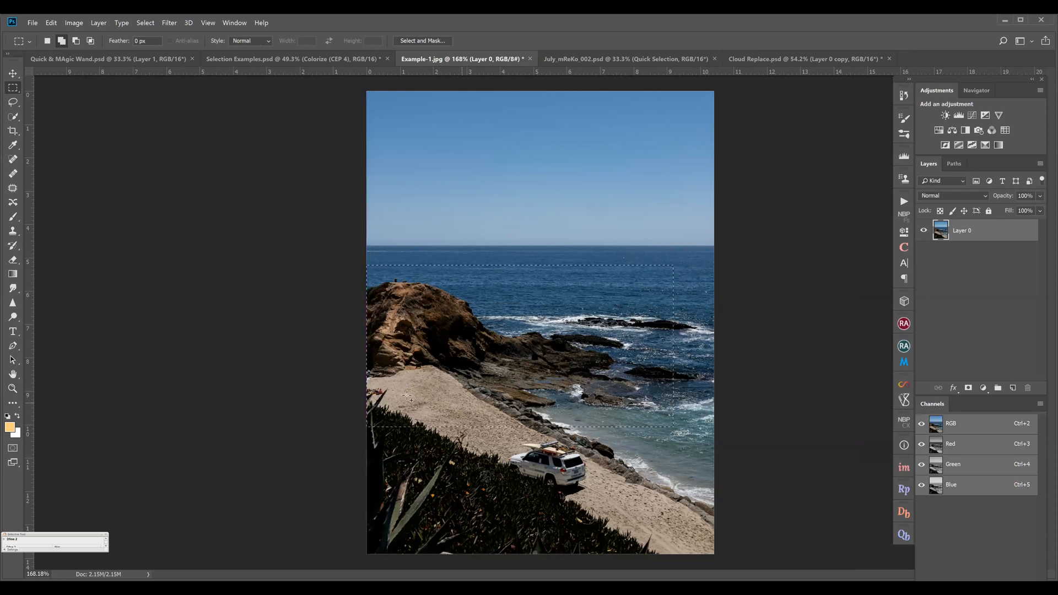
click(458, 276)
Try selecting the sand with the Magic Wand at a tolerance of 50, and clear the selection
drag(13, 116, 57, 129)
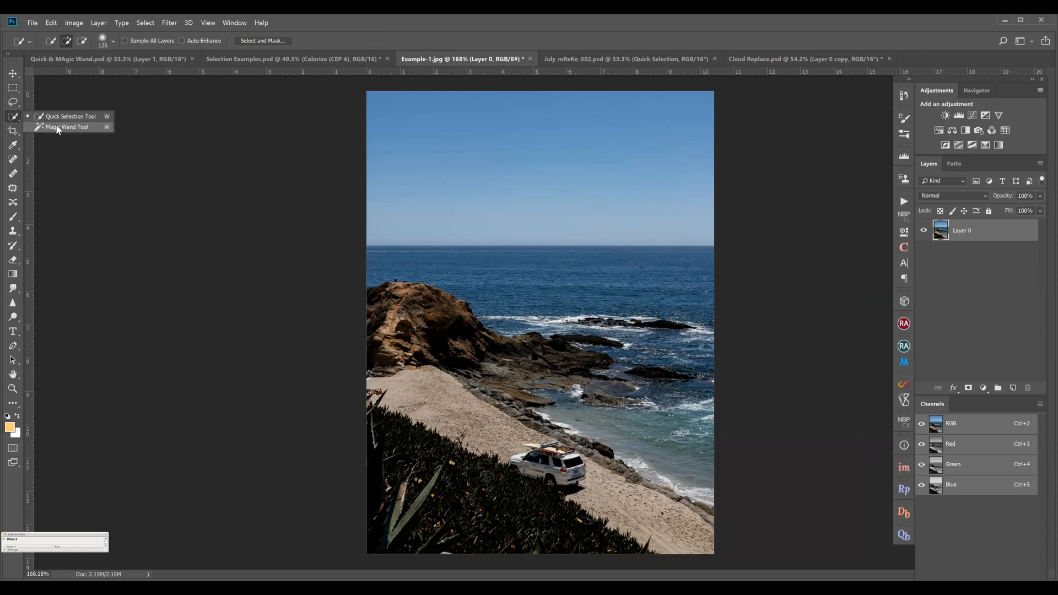
click(66, 127)
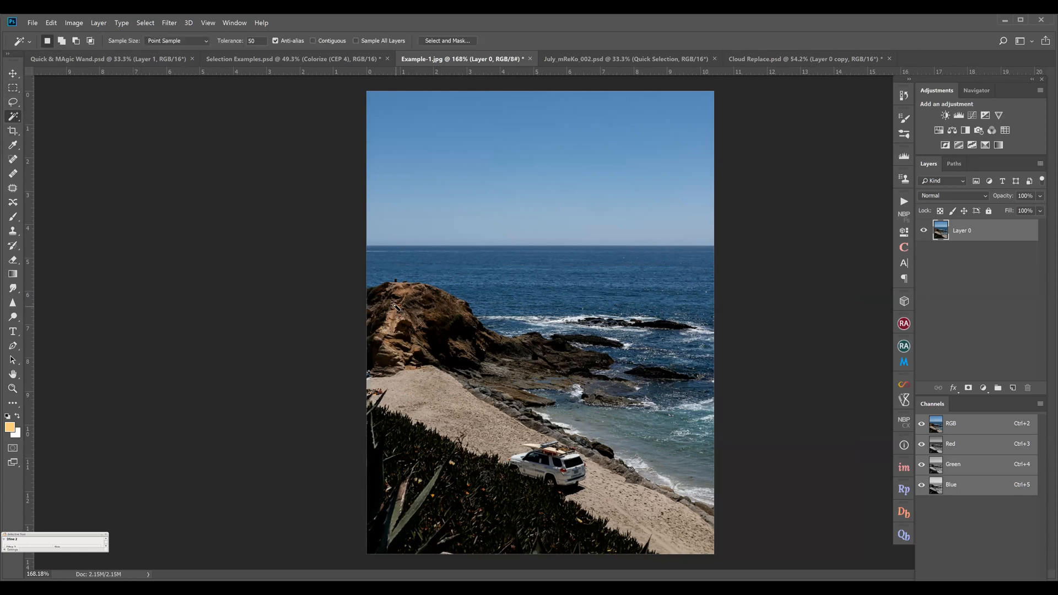
click(369, 382)
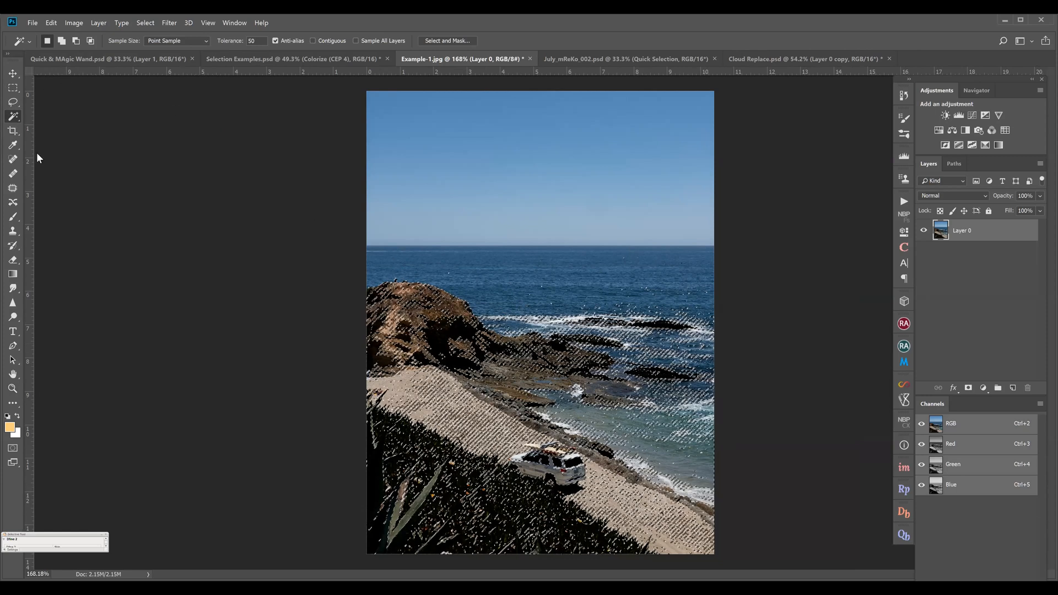
key(ctrl+d)
Outline the small rocks at the water's edge freehand with the Lasso tool
click(13, 103)
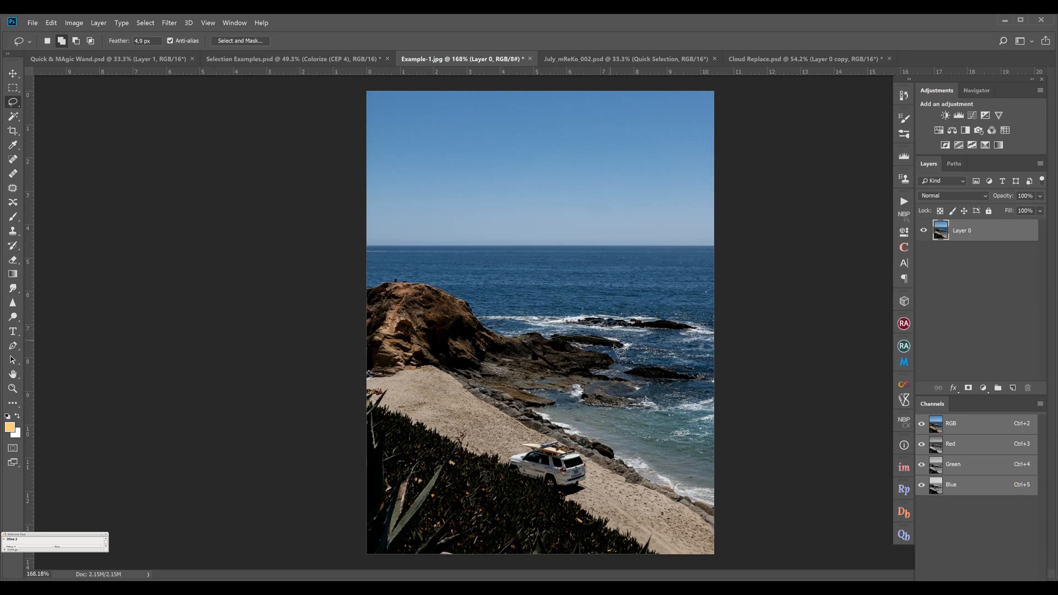
mouse_move(588, 345)
mouse_down()
mouse_move(610, 359)
mouse_move(586, 365)
mouse_move(600, 378)
mouse_move(538, 375)
mouse_move(524, 379)
mouse_move(540, 398)
mouse_move(524, 401)
mouse_move(473, 396)
mouse_move(441, 367)
mouse_move(377, 373)
mouse_move(352, 364)
mouse_up()
Switch to the Quick Selection tool and set its brush size to 44 px
click(14, 116)
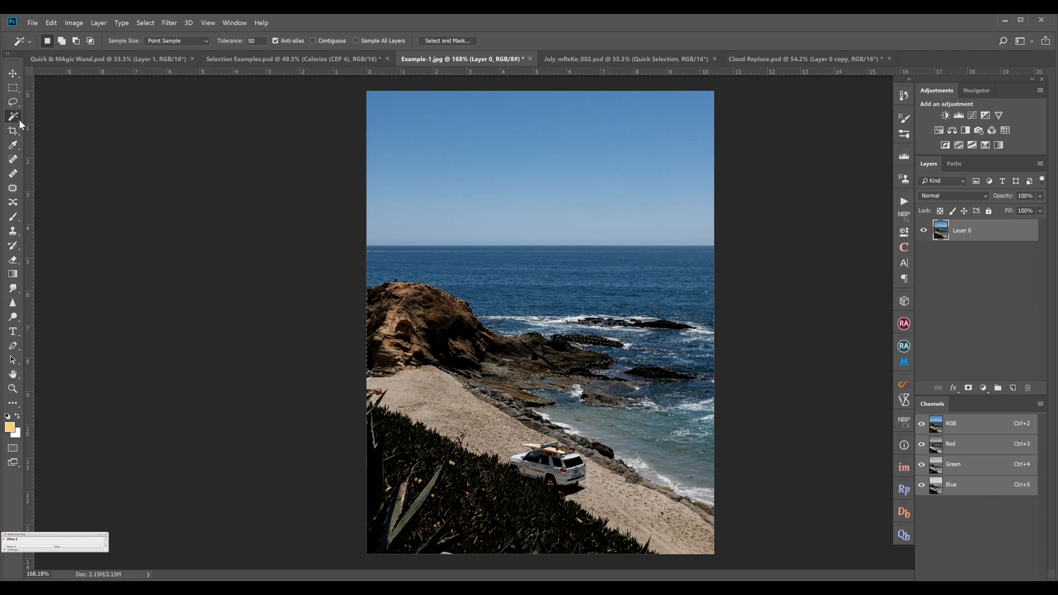
right_click(17, 118)
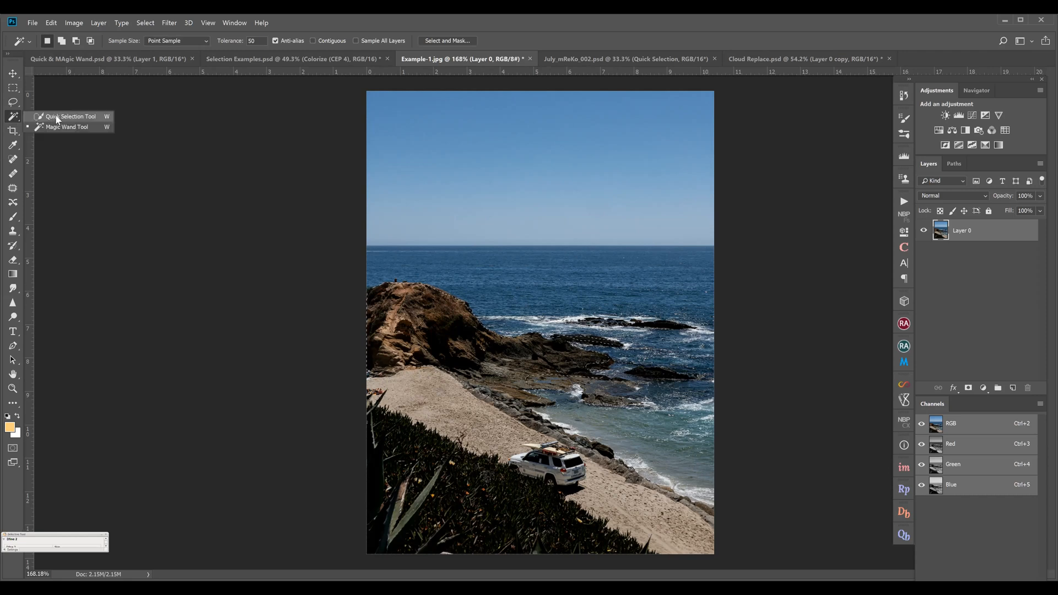
click(57, 119)
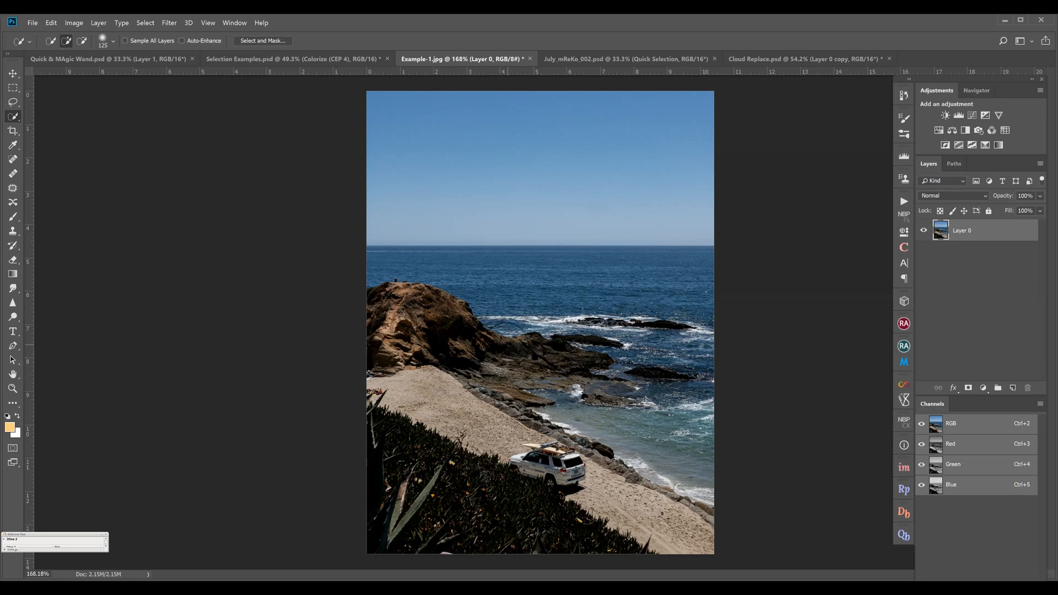
click(104, 43)
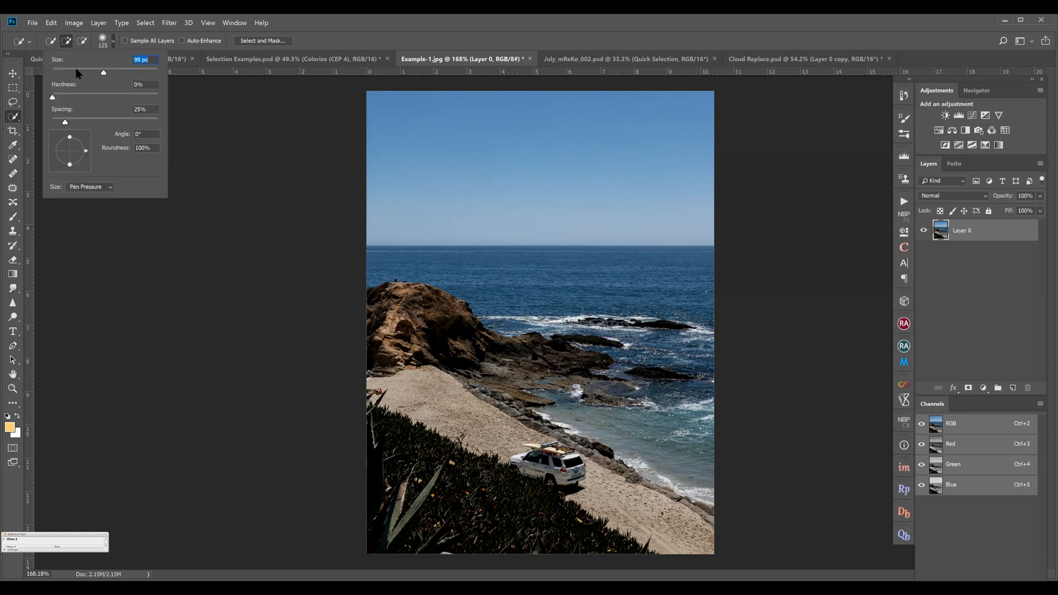
click(75, 69)
key(Return)
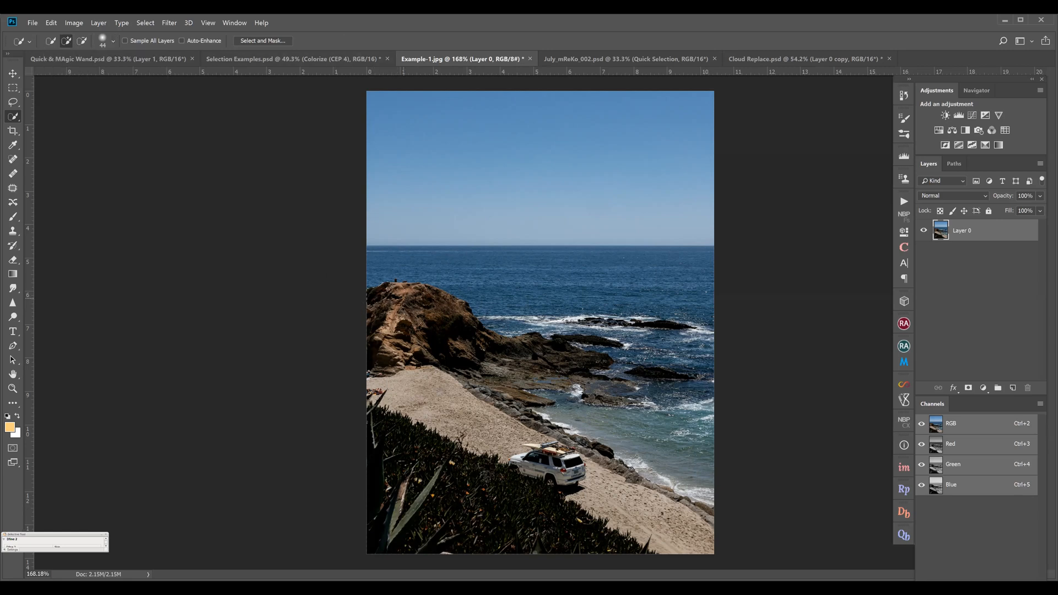
Try a Quick Selection stroke over the rocky headland, and set the brush size to 14 px
drag(449, 314, 501, 344)
click(115, 40)
drag(59, 72, 59, 72)
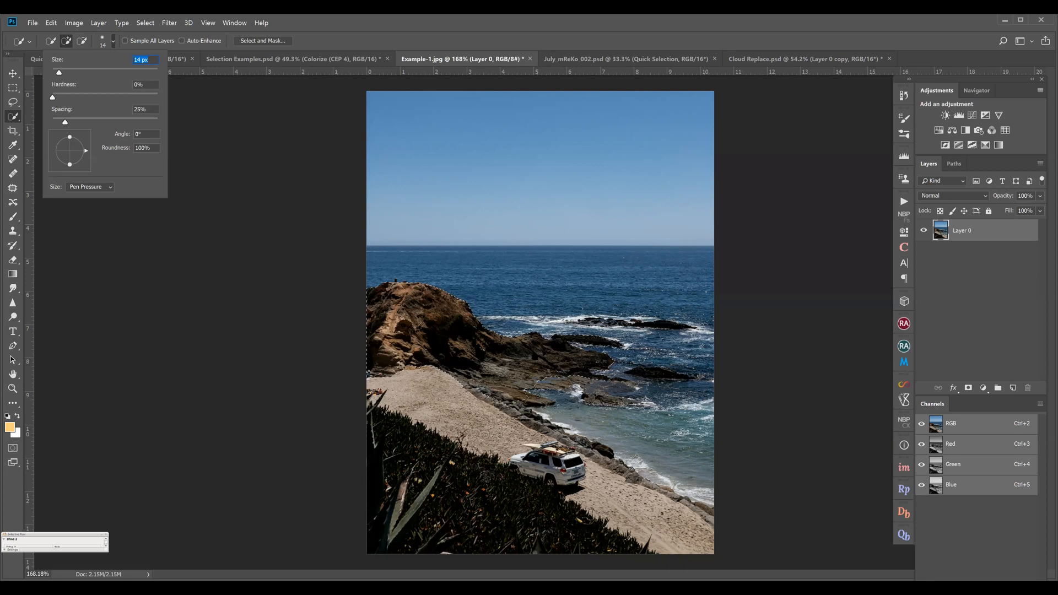
key(Return)
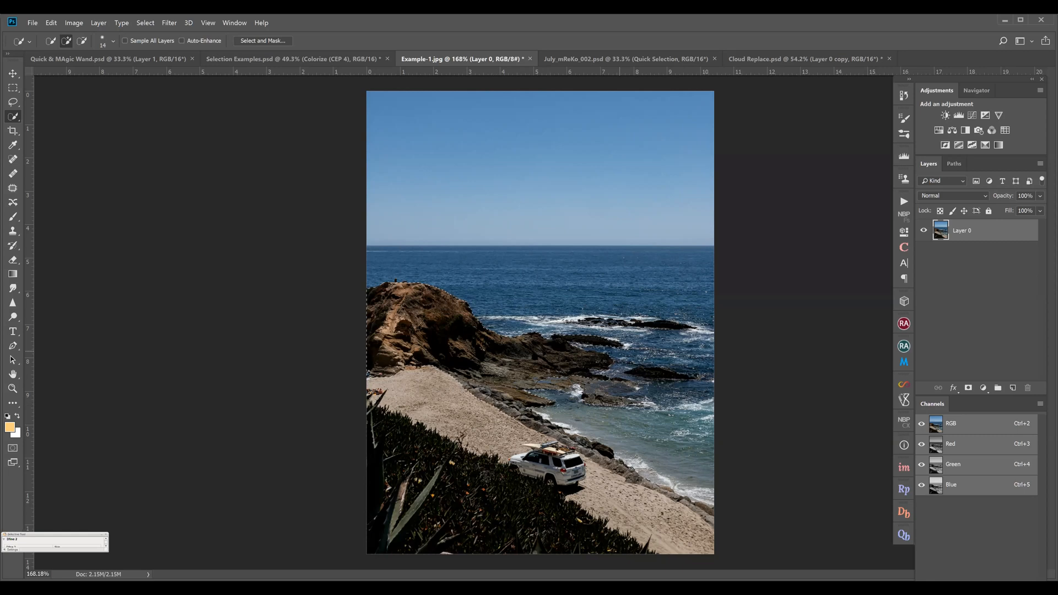
Select the rocky headland between the sand and the sea, trimming the selection with the Lasso in subtract mode
key(z)
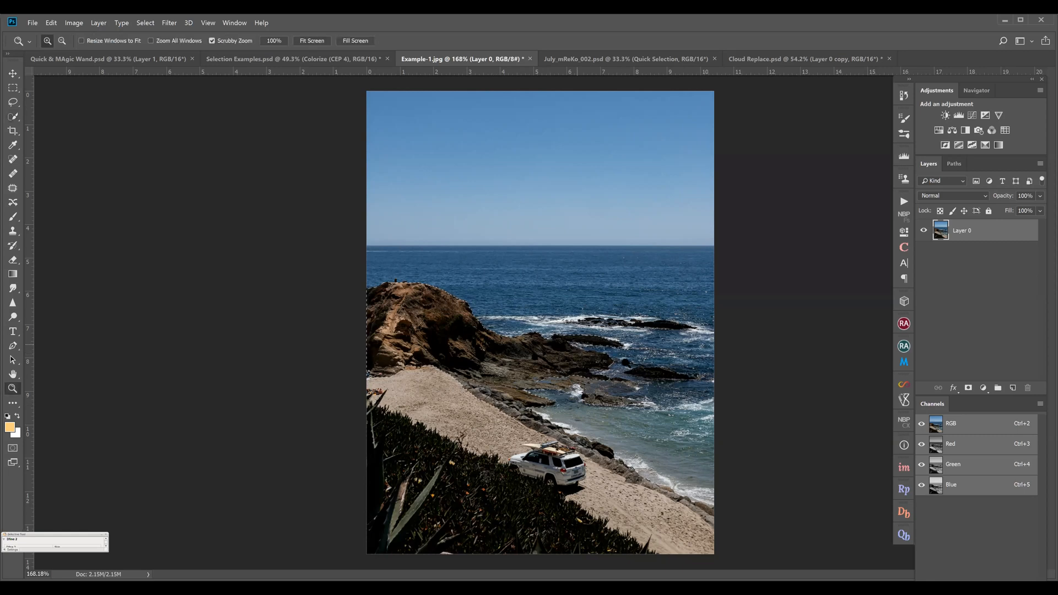
drag(623, 362, 665, 368)
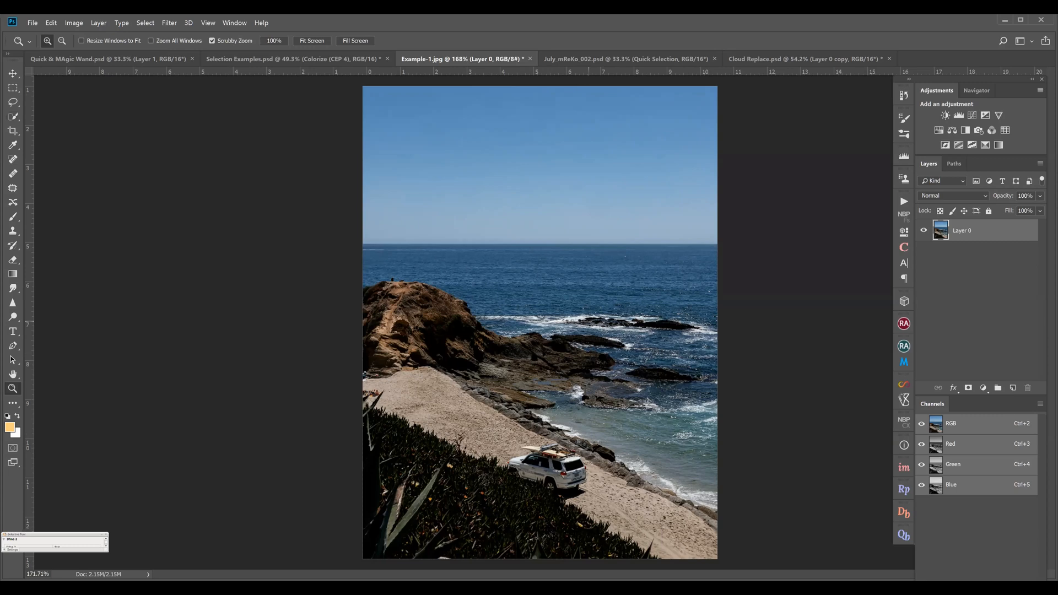
drag(539, 345, 580, 319)
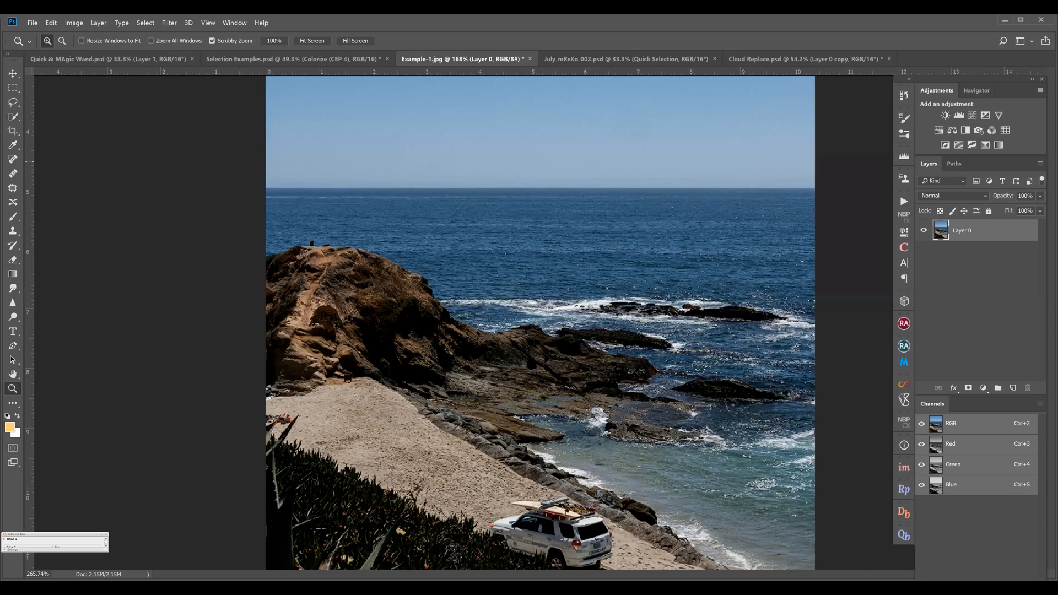
drag(632, 347, 674, 350)
key(l)
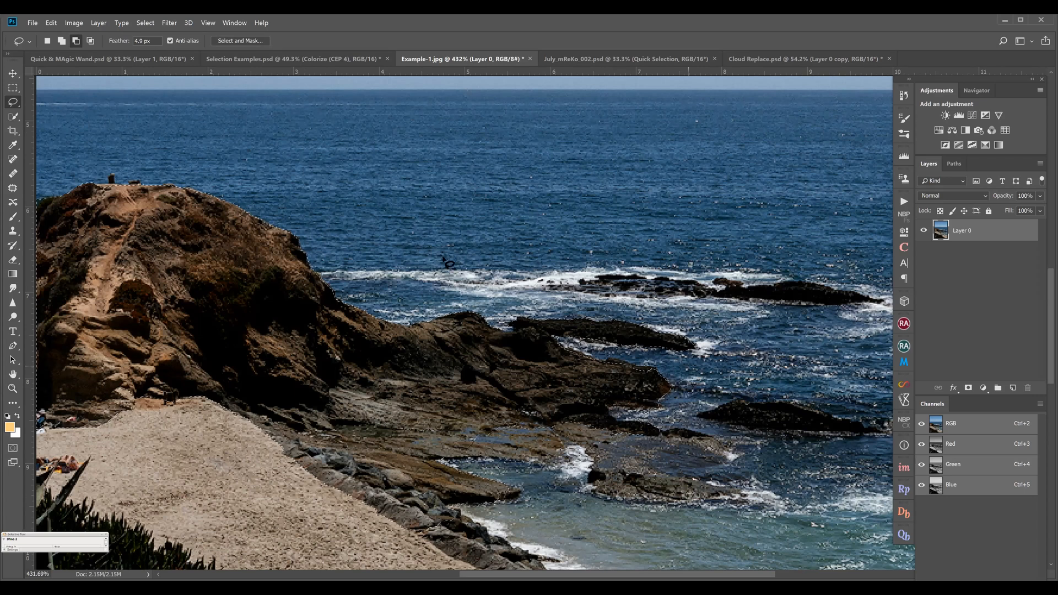
key(z)
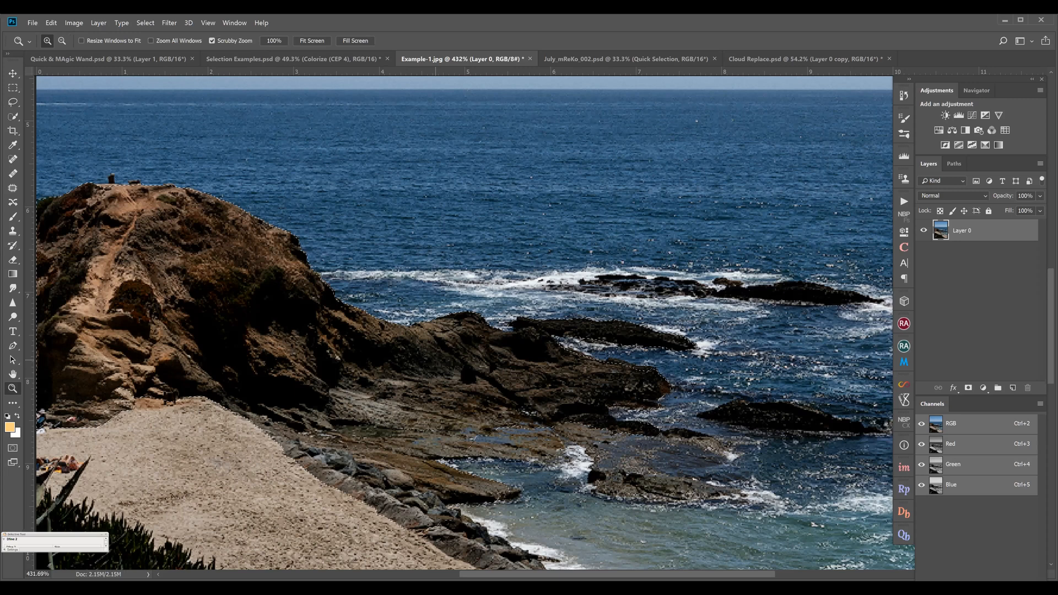
drag(436, 360, 423, 361)
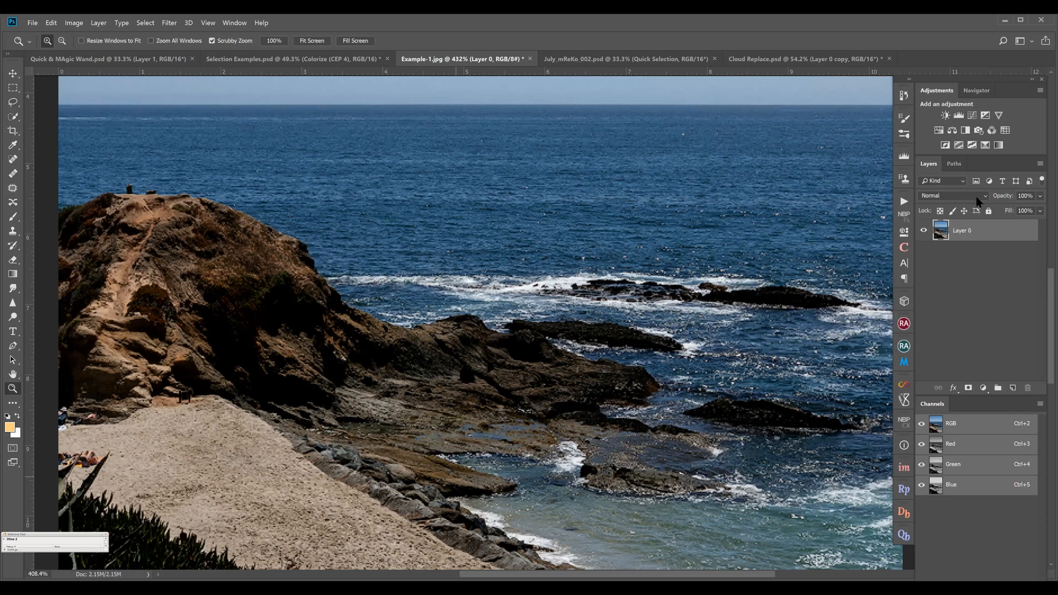
Brighten the selected rocks with a Levels adjustment layer at a white input of 206, and toggle its visibility to compare
key(ctrl+0)
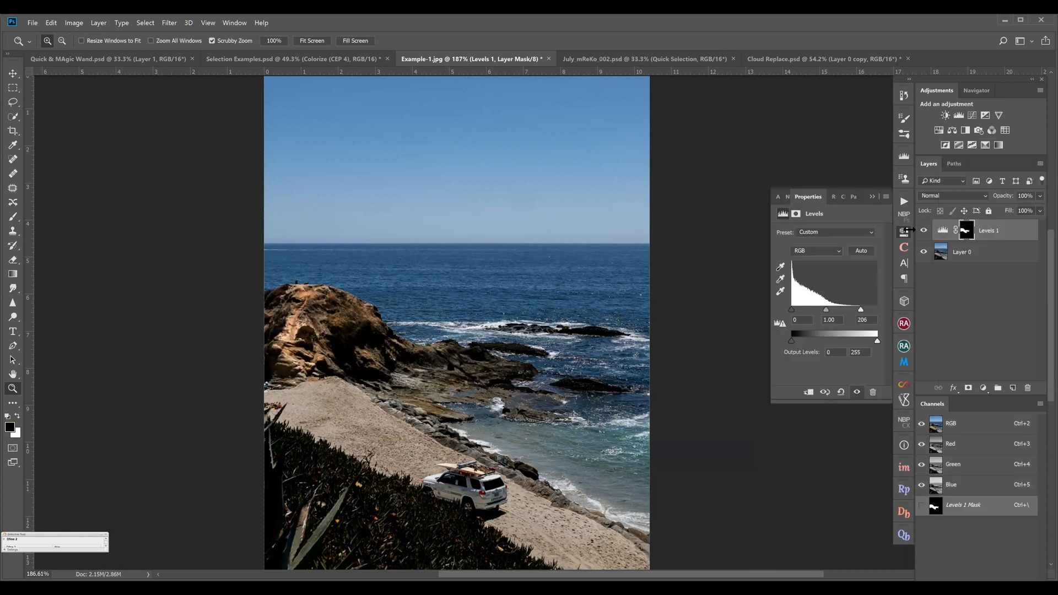
click(924, 232)
click(922, 232)
click(922, 232)
click(922, 233)
click(922, 232)
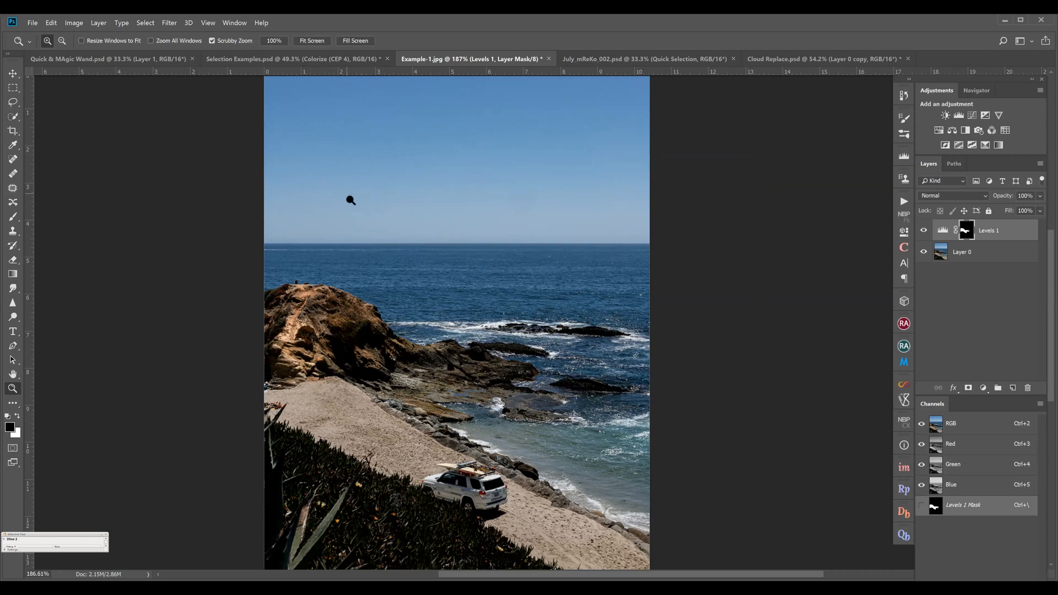
Try outlining the whole sky down to the horizon freehand with the Lasso tool
drag(38, 115, 8, 116)
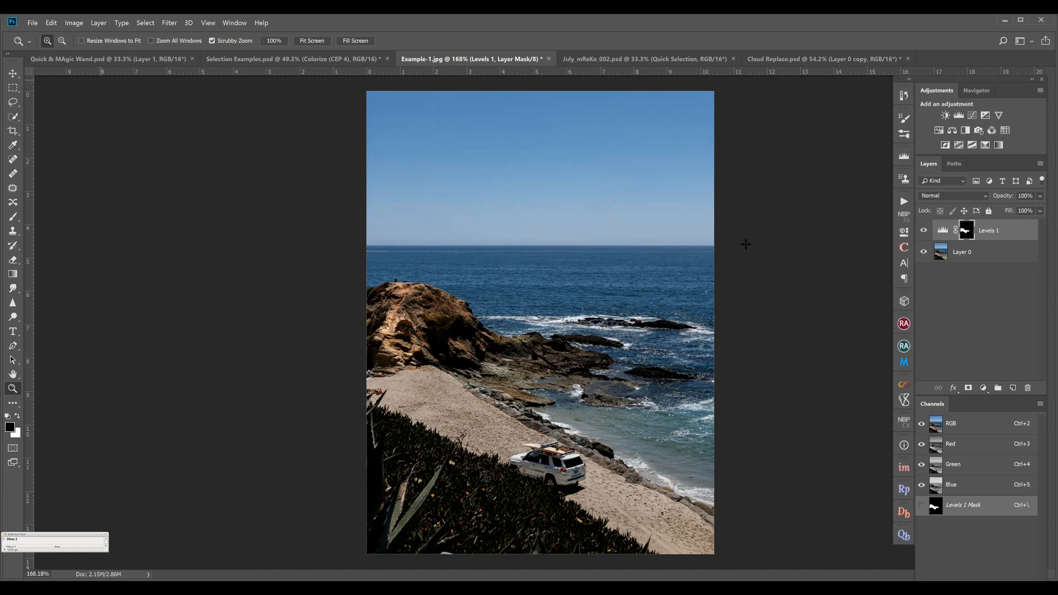
drag(746, 244, 745, 246)
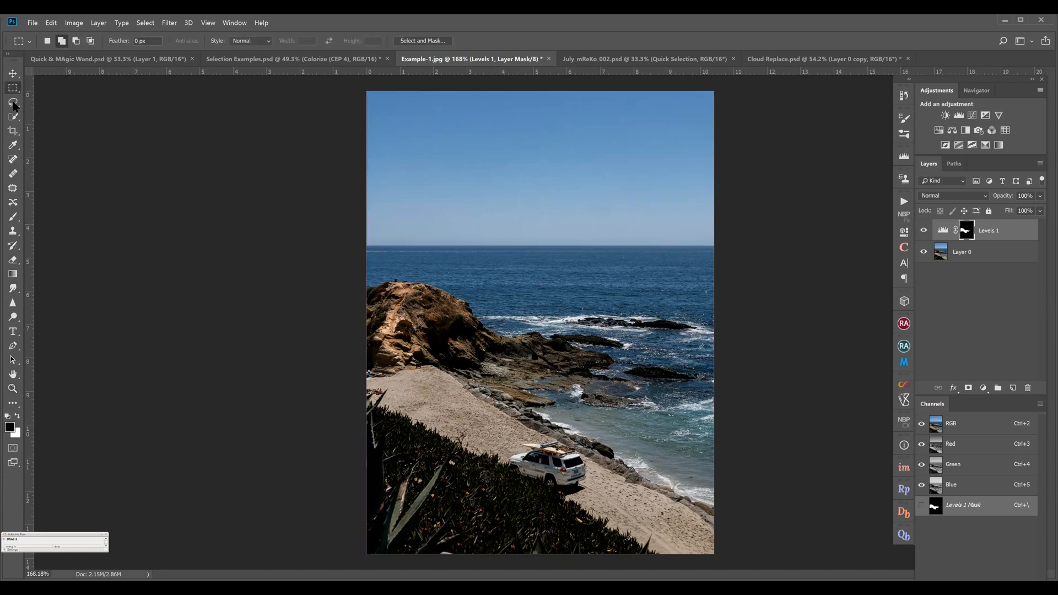
key(l)
drag(343, 97, 370, 246)
mouse_move(380, 246)
mouse_down()
mouse_move(671, 253)
mouse_move(777, 161)
mouse_move(514, 58)
mouse_move(364, 161)
mouse_move(362, 247)
mouse_up()
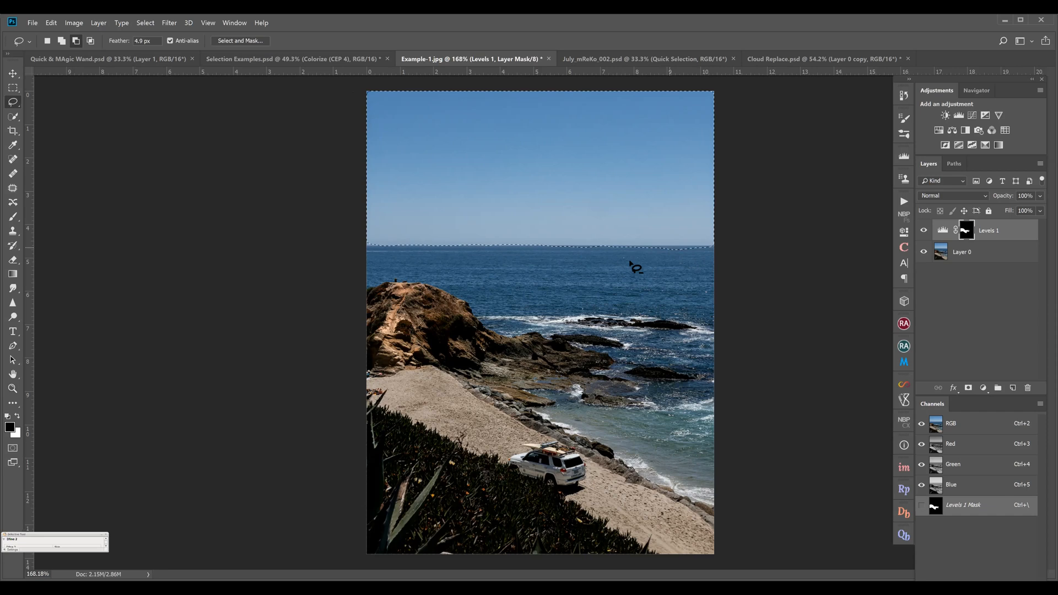
Try selecting the sky down to the horizon with a rectangular marquee, and clear the selection
click(13, 88)
click(568, 198)
drag(366, 98, 717, 244)
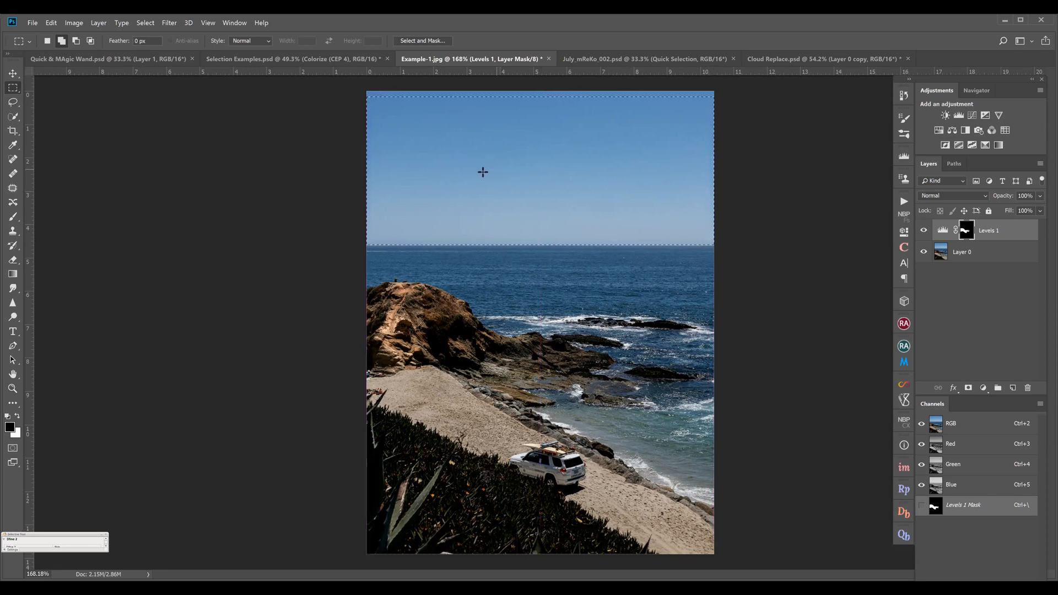
click(366, 186)
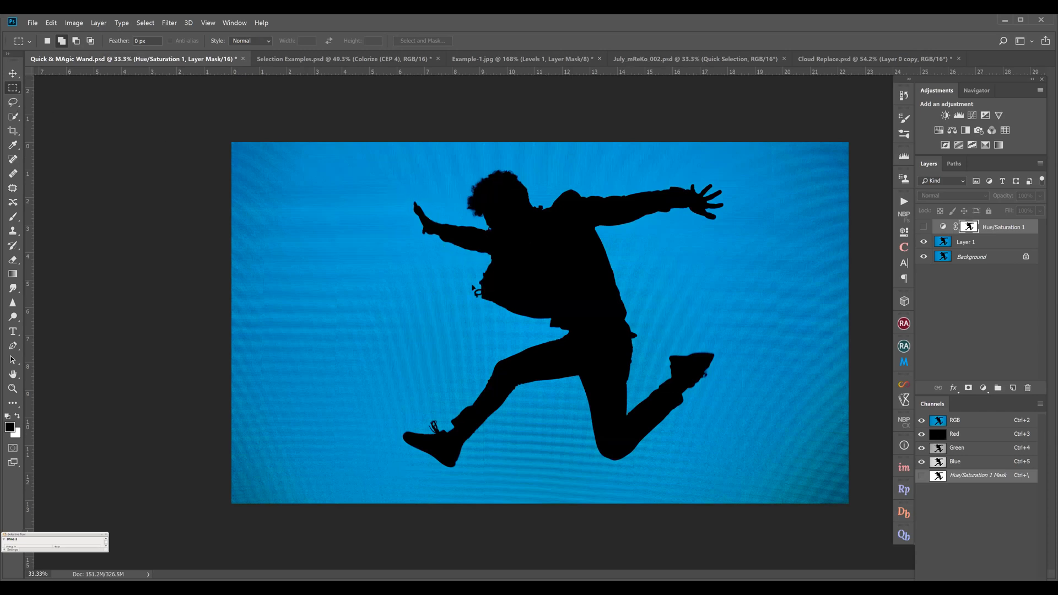
In Quick & MAgic Wand.psd, delete the Hue/Saturation 1 layer and try tracing the jumping figure with the Lasso
key(Delete)
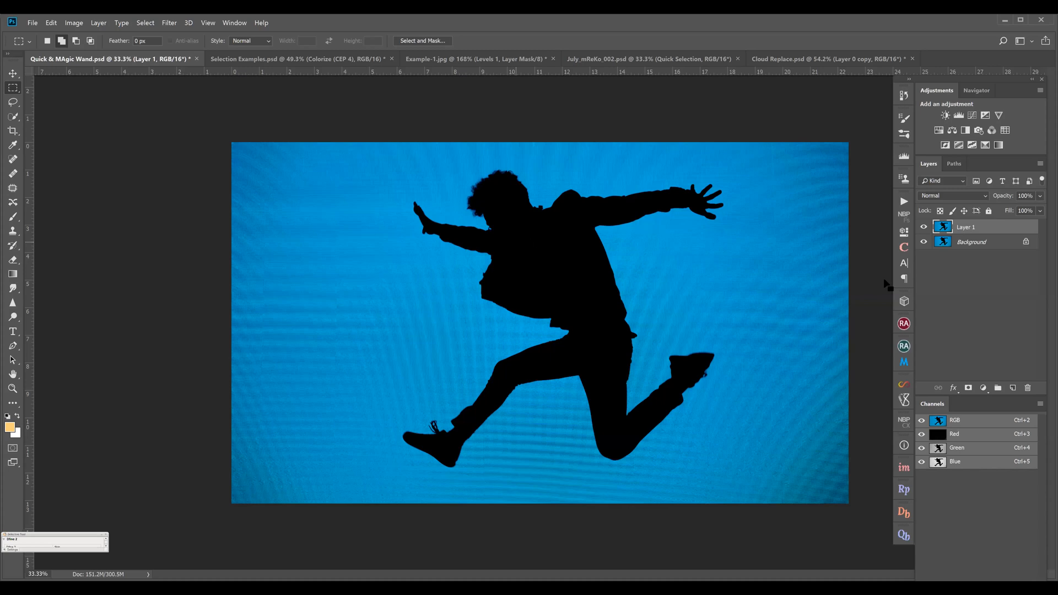
key(l)
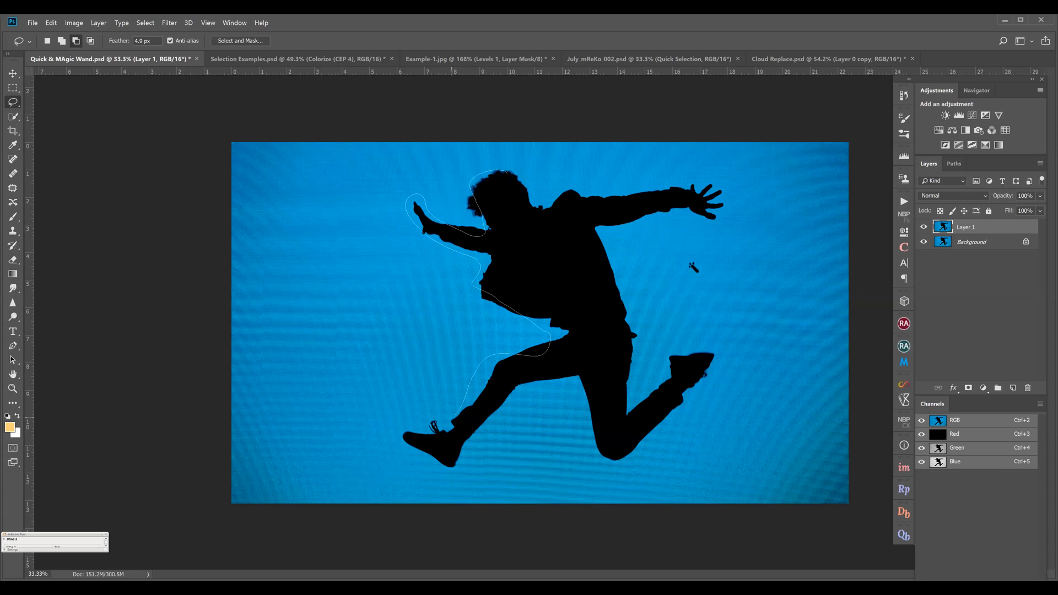
key(ctrl+d)
Try selecting the black silhouette with the Magic Wand at a tolerance of 50
key(w)
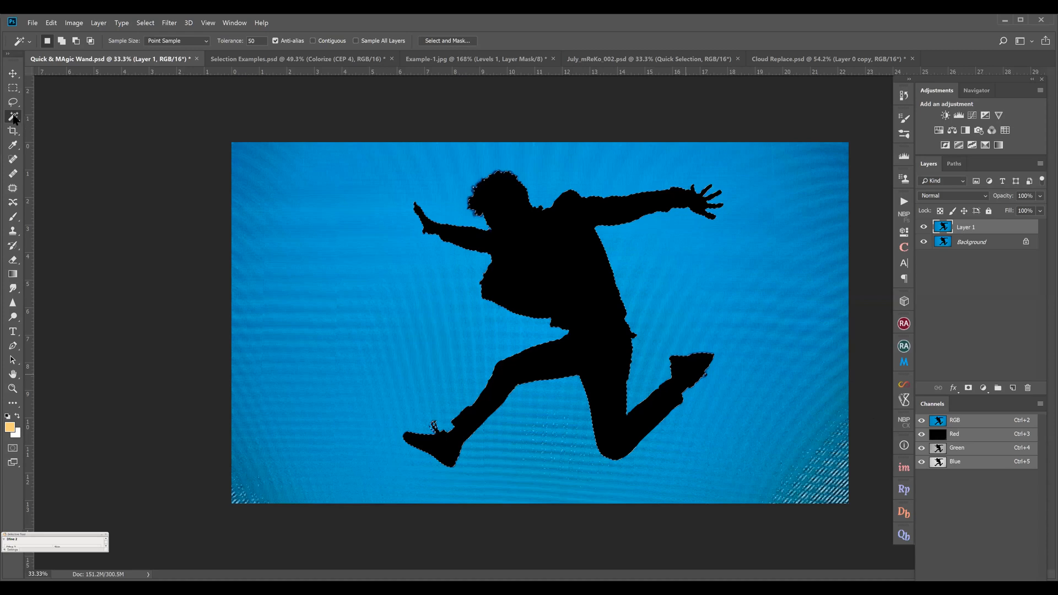
drag(540, 403, 597, 457)
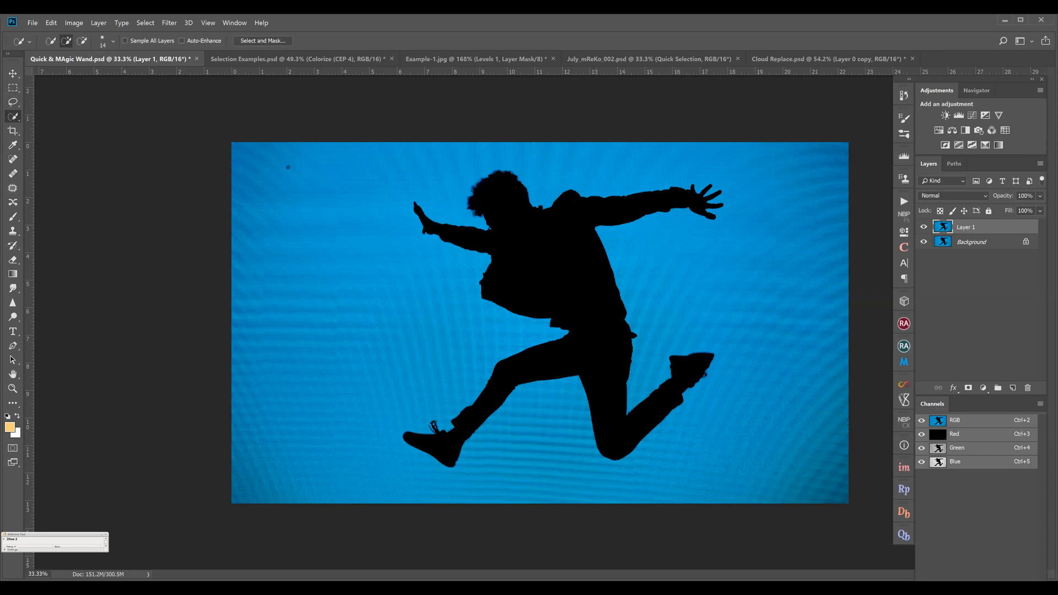
Set the Quick Selection brush to 51 px and try it on the jumping figure, clearing the selection
click(113, 42)
drag(501, 194, 528, 256)
key(ctrl+d)
Select the blue backdrop with Quick Selection and recolour it with a Hue/Saturation adjustment layer at Hue -35 and Saturation -19
drag(302, 181, 392, 282)
mouse_move(555, 414)
mouse_down()
mouse_move(613, 481)
mouse_move(659, 483)
mouse_move(754, 424)
mouse_move(792, 377)
mouse_move(797, 324)
mouse_move(741, 299)
mouse_up()
click(983, 388)
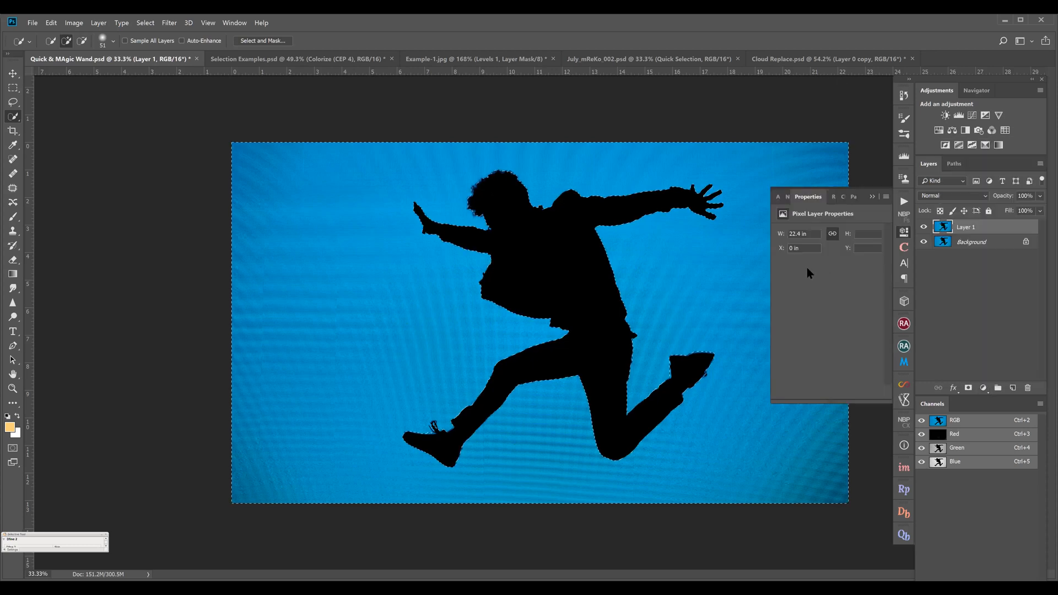
click(790, 270)
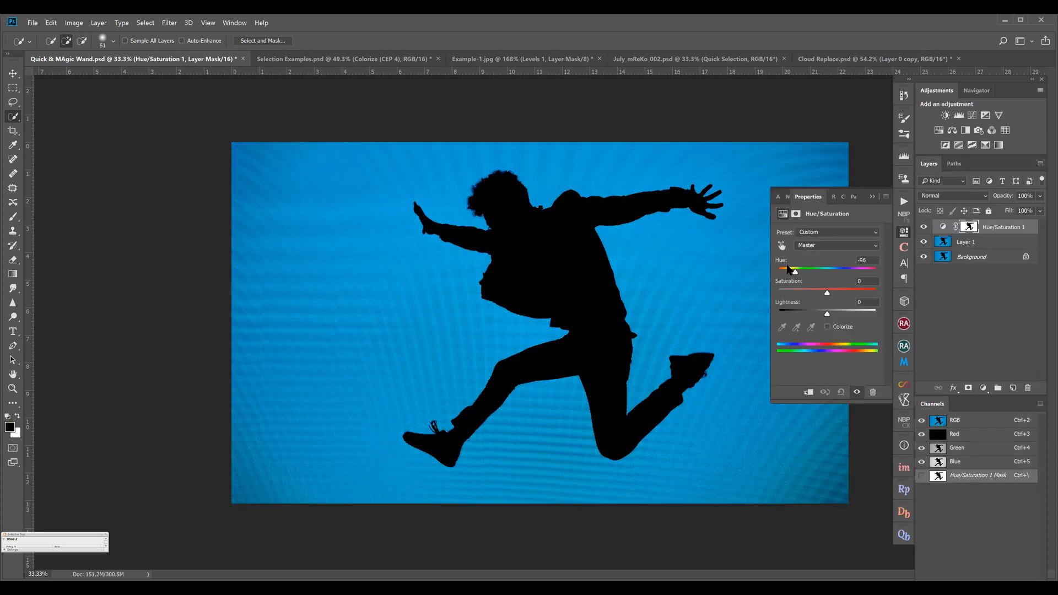
drag(789, 270, 785, 270)
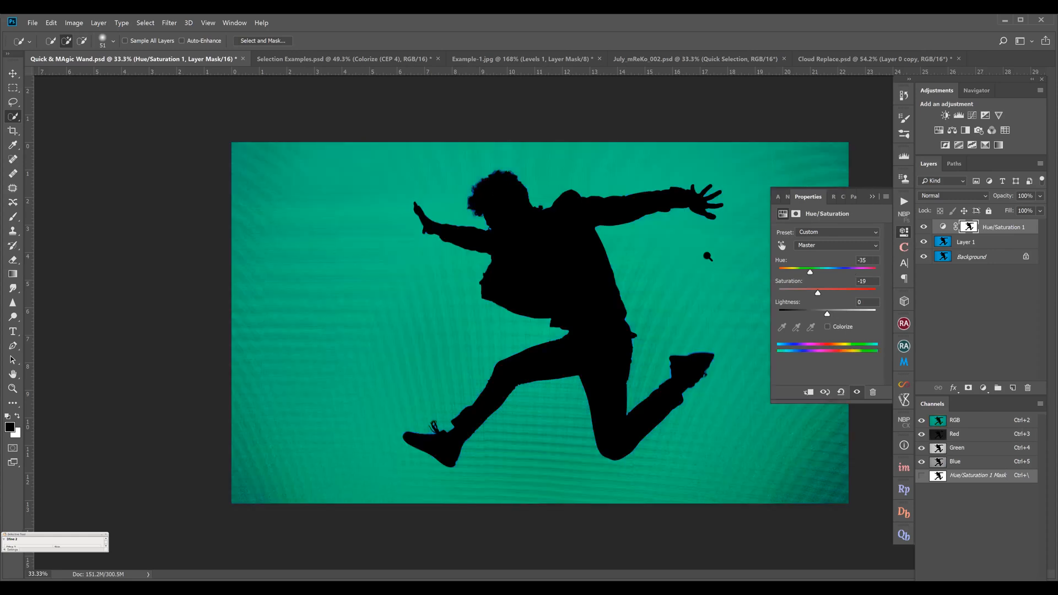
key(z)
drag(226, 190, 210, 190)
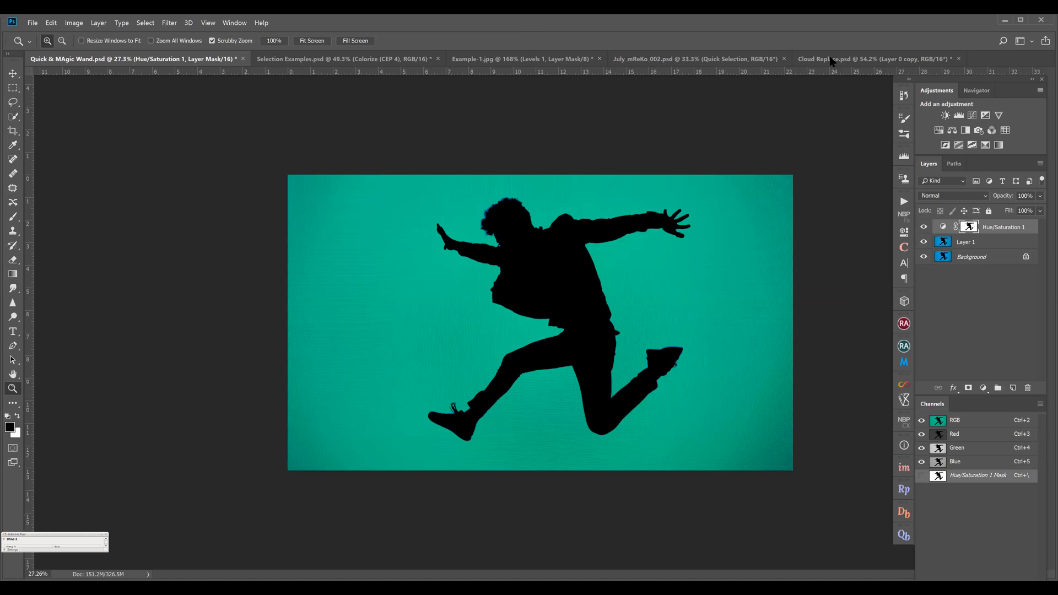
Look through the open example documents, closing Skies (69).jpg, and return to Quick & MAgic Wand.psd
click(763, 64)
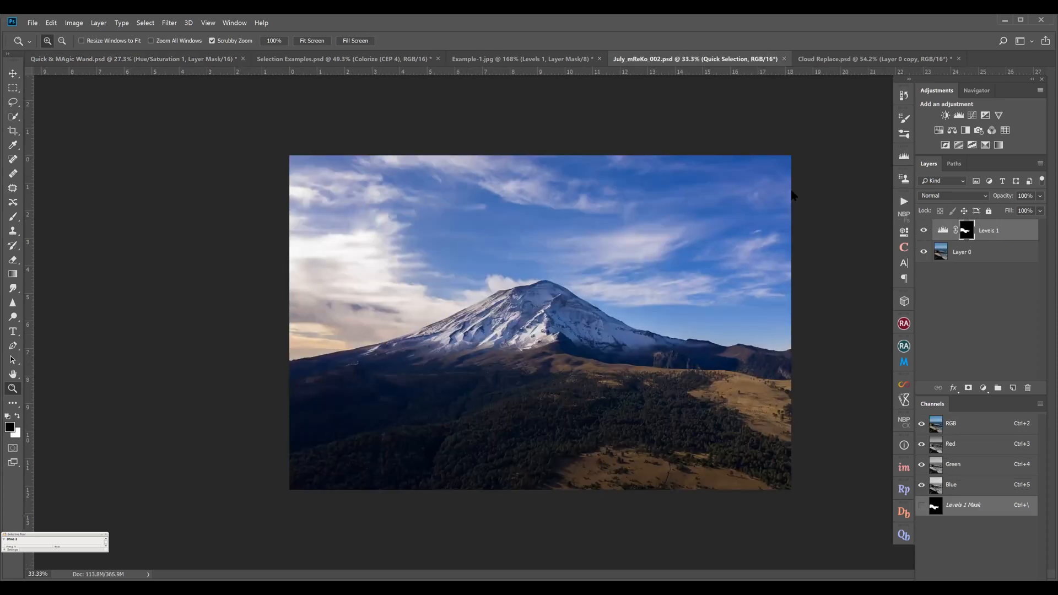
key(ctrl+Tab)
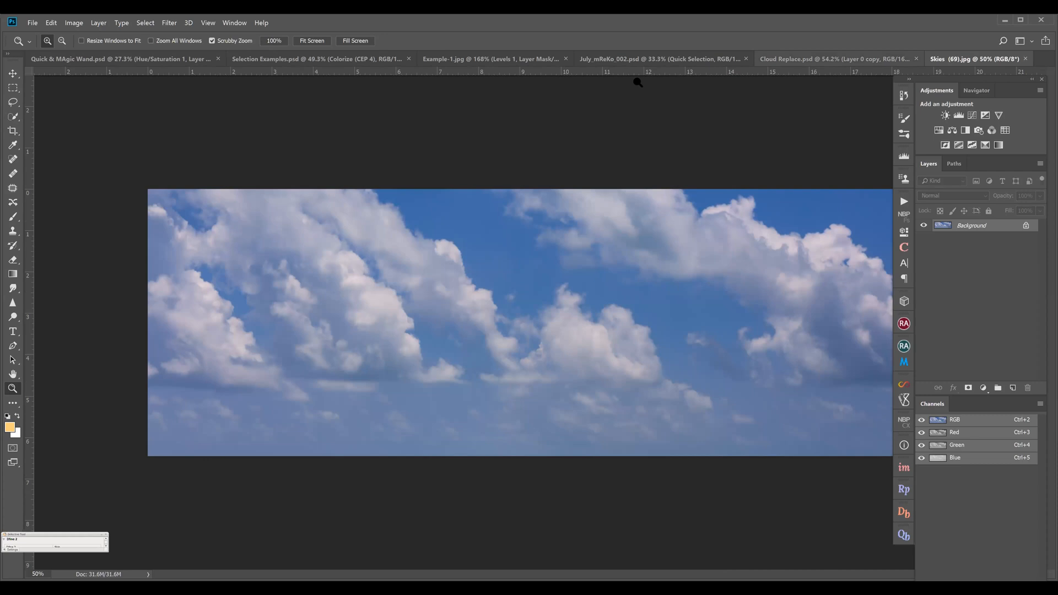
click(1026, 58)
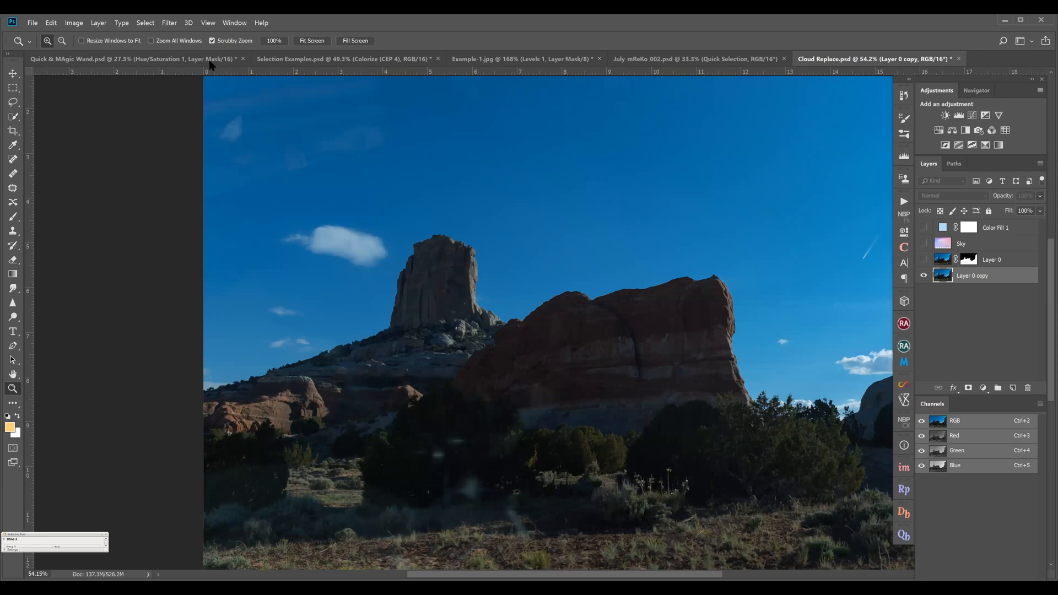
key(ctrl+Tab)
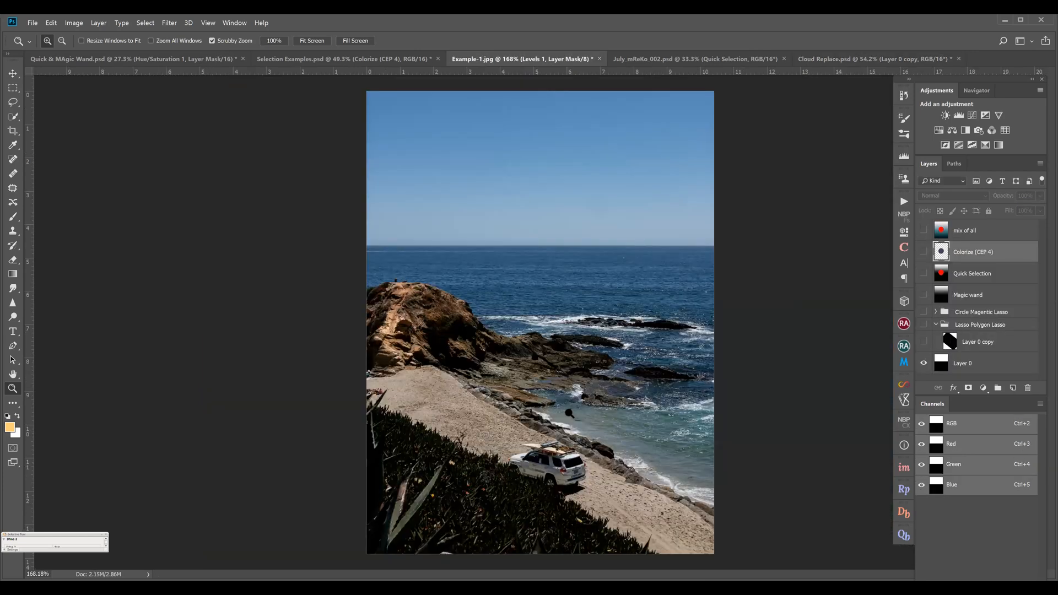
key(ctrl+Tab)
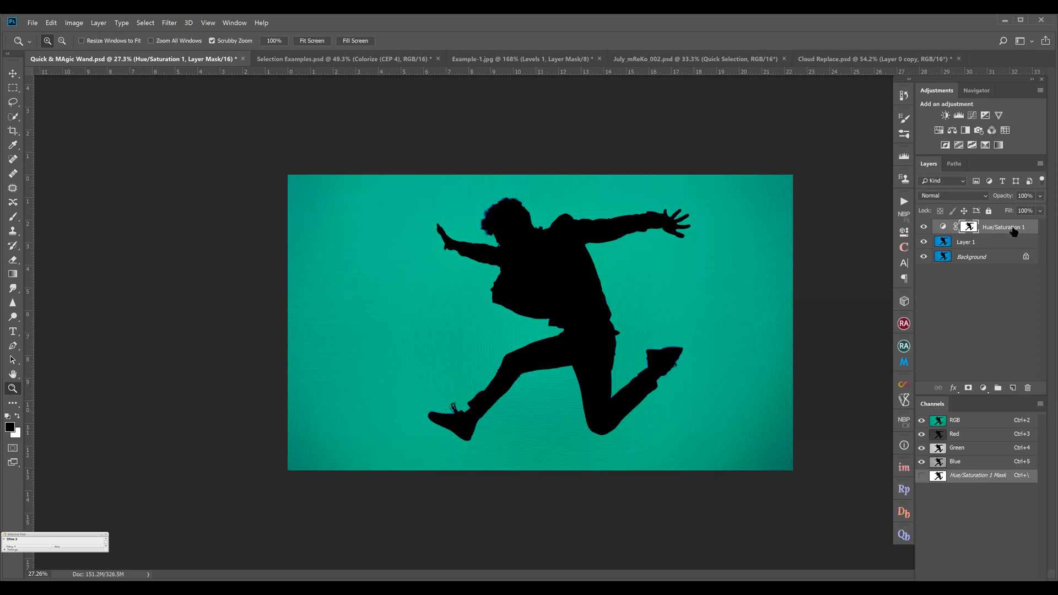
Delete the Hue/Saturation 1 layer and select the jumping figure with the Quick Selection tool
key(Delete)
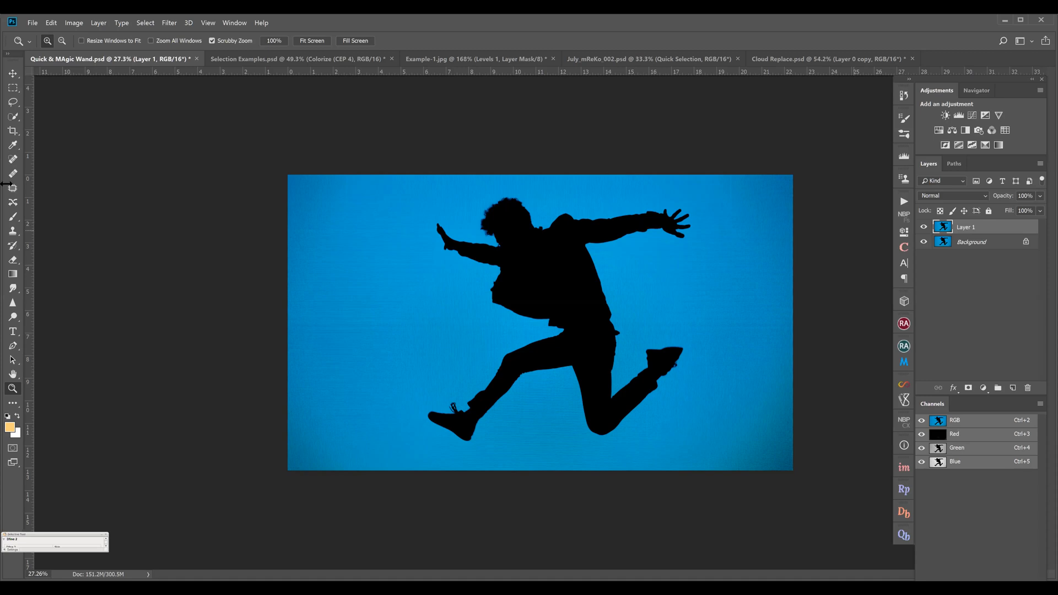
click(19, 119)
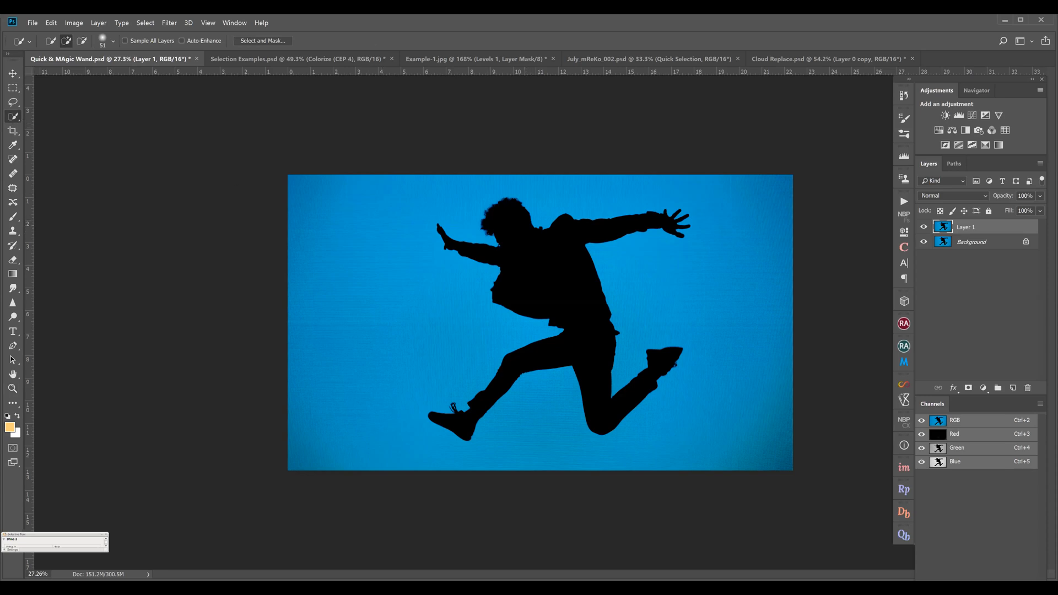
drag(507, 231, 560, 304)
Invert the figure selection so that it covers the blue backdrop, and clear it
click(145, 22)
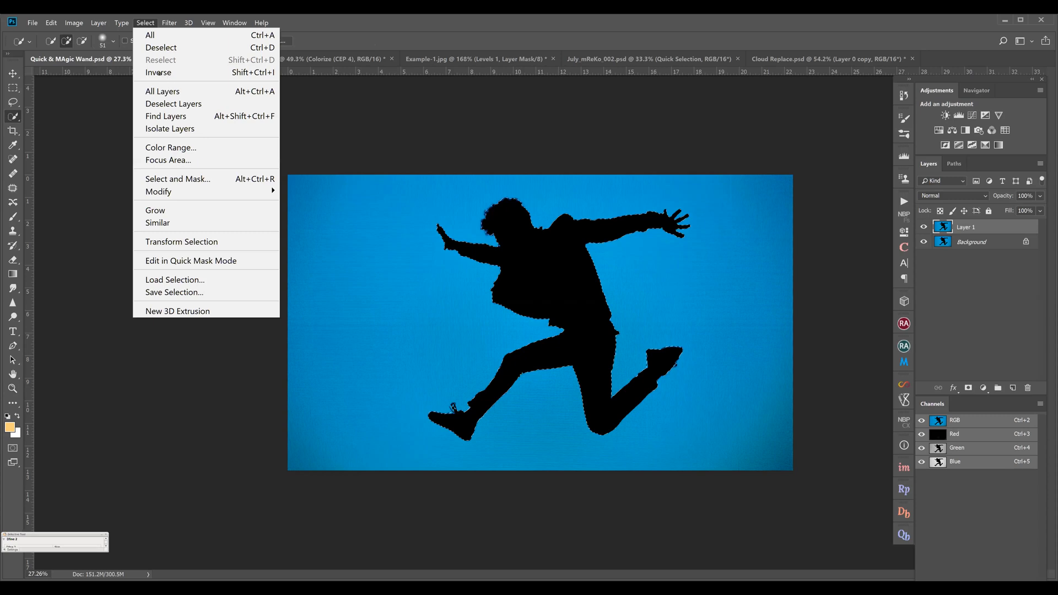
click(160, 73)
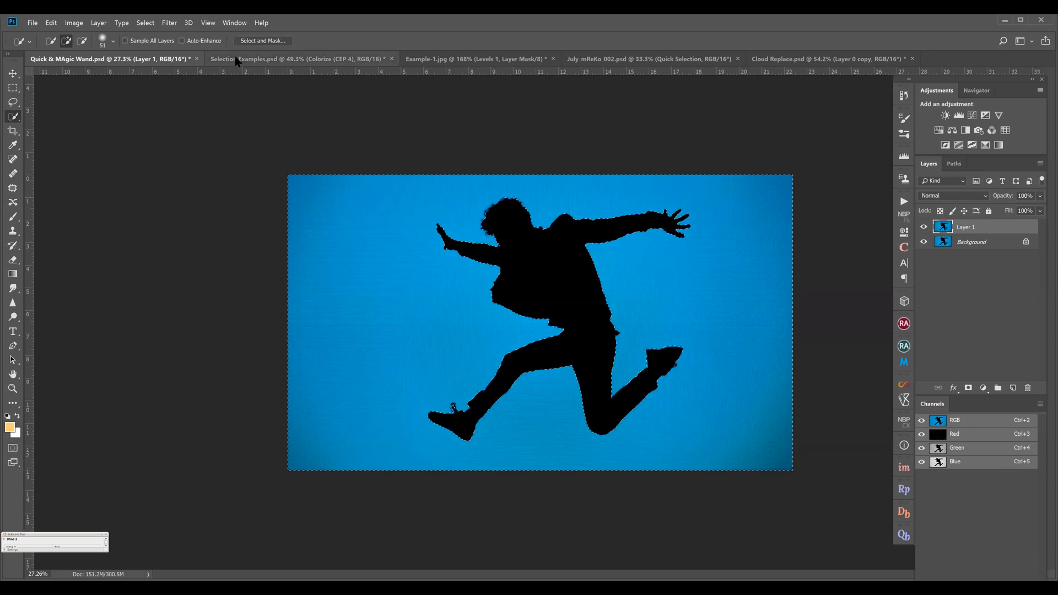
key(ctrl+d)
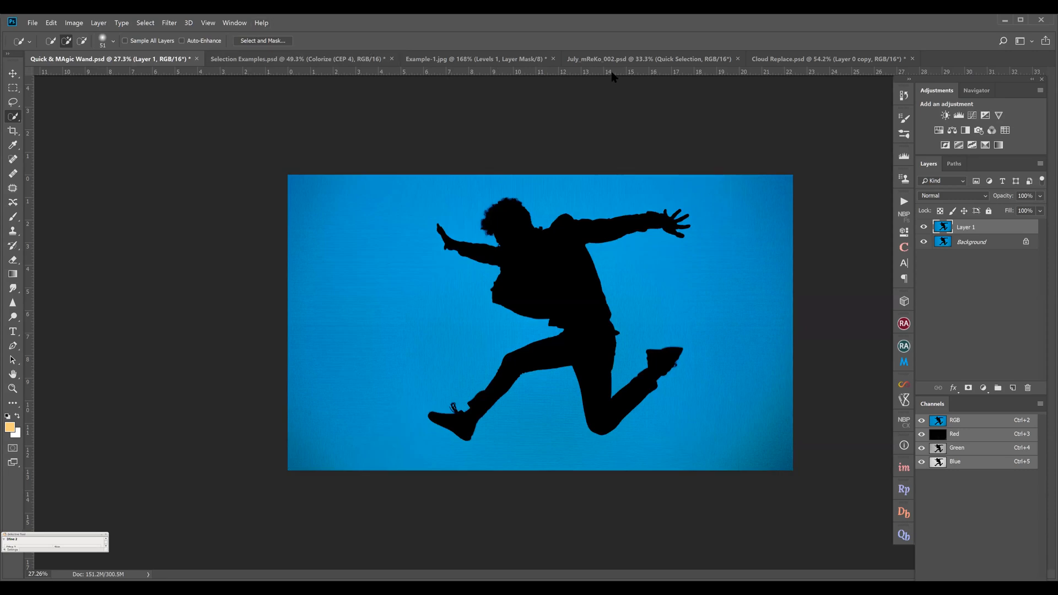
Bring up the Cloud Replace.psd document and show the whole desert rock photo at 37.5%
click(788, 62)
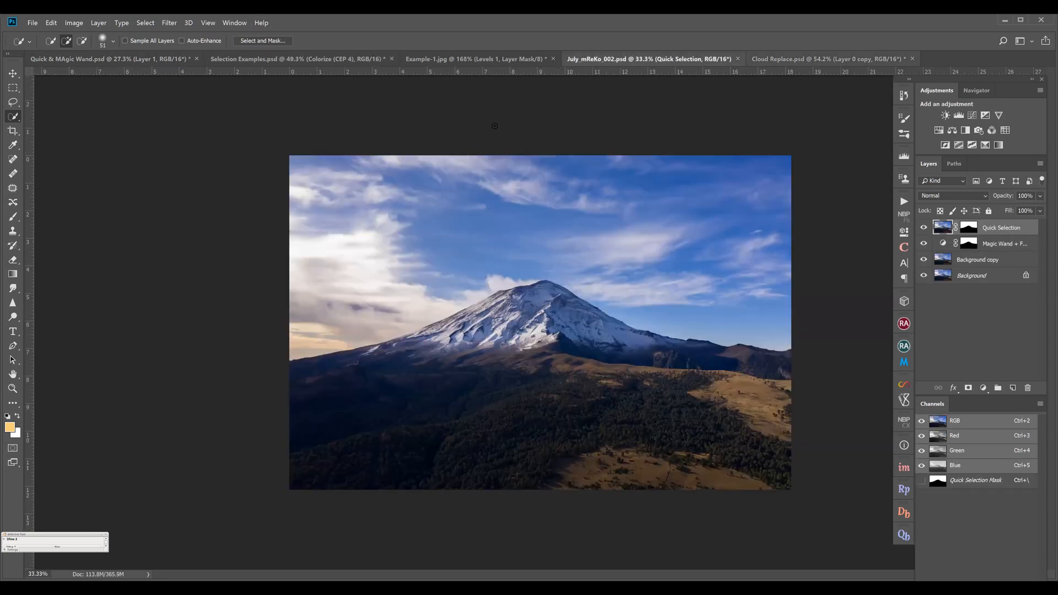
key(z)
drag(505, 257, 478, 237)
key(alt)
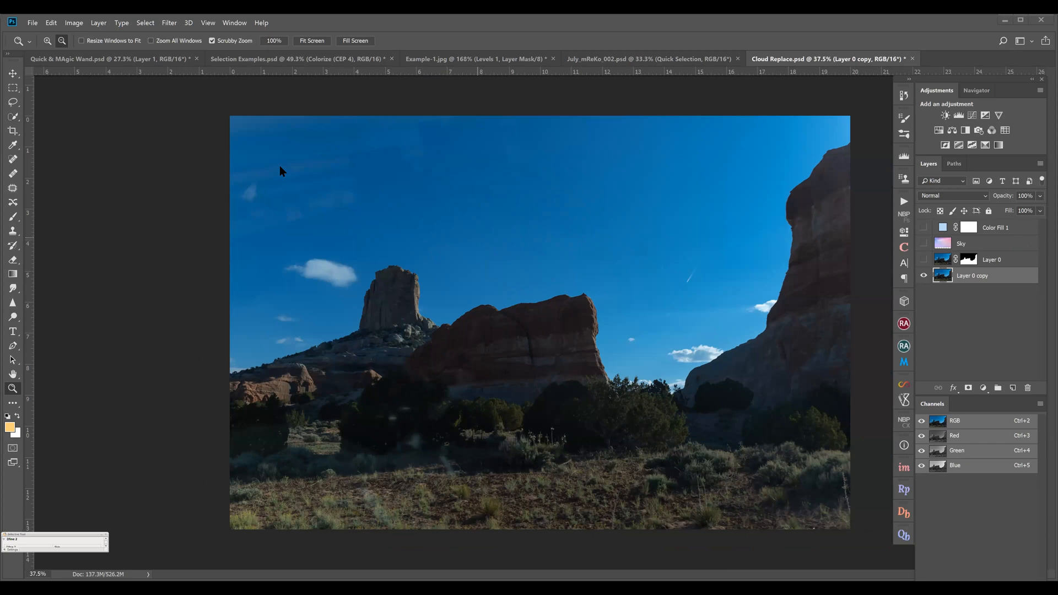
Scale the placed Skies (69) image to 123.45% width and 160.09% height across the sky and commit the placement
drag(492, 250, 274, 168)
drag(769, 283, 903, 469)
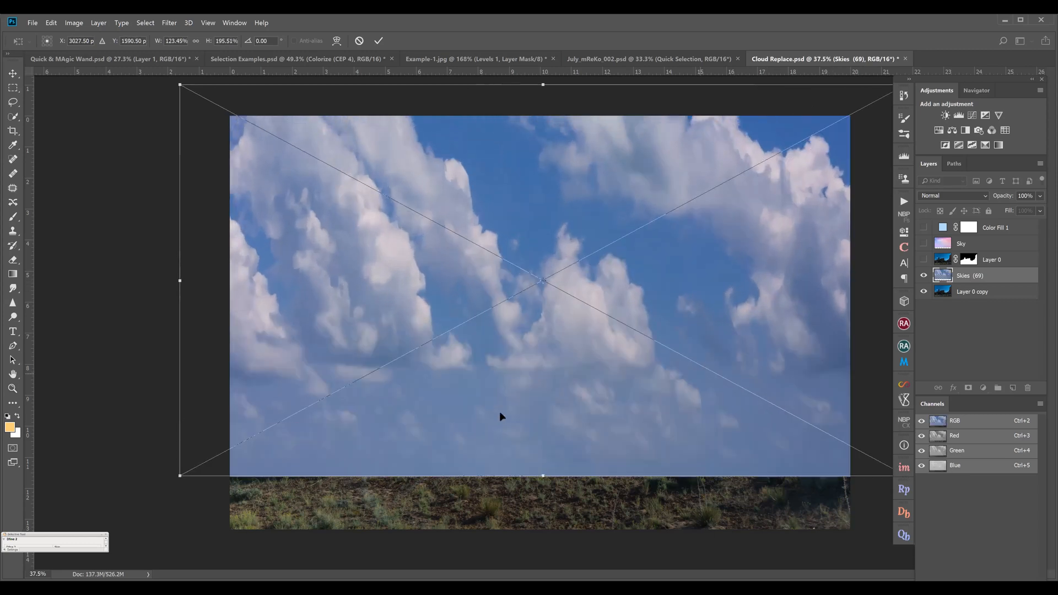
drag(540, 473, 542, 348)
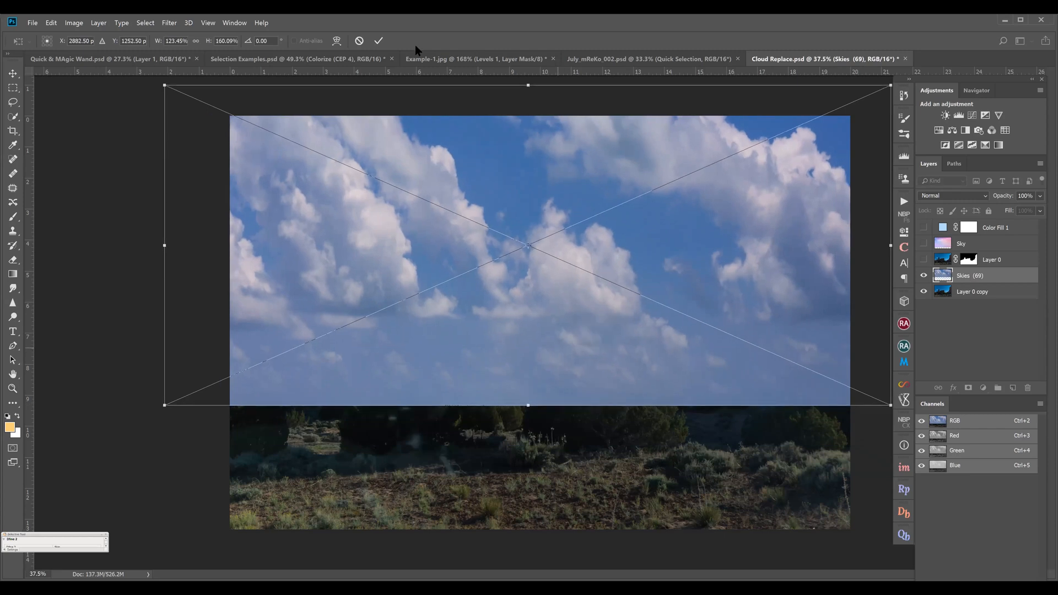
click(378, 41)
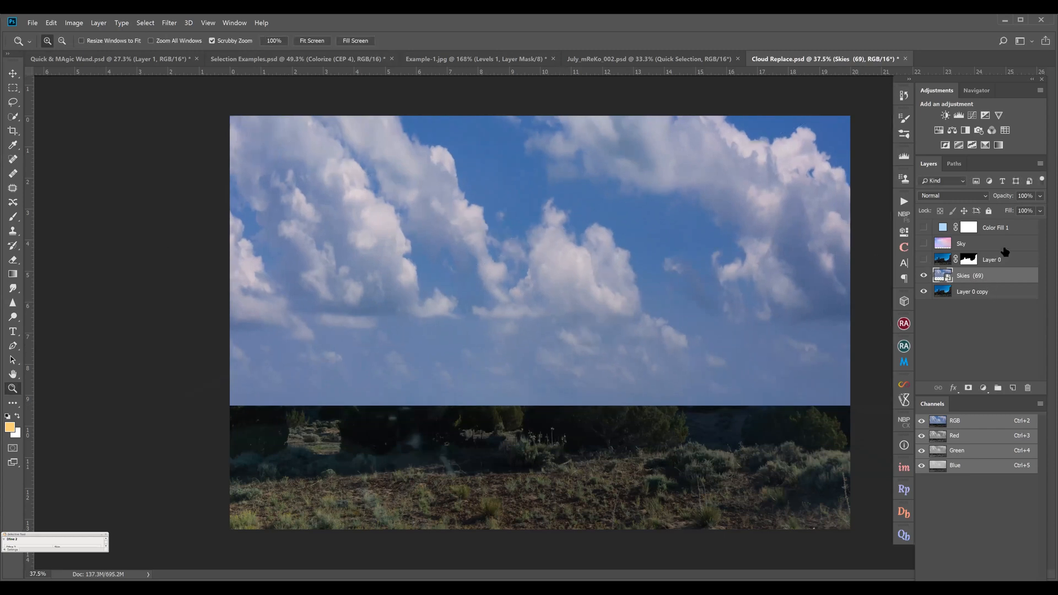
Rasterize the Skies (69) layer and hide it
right_click(999, 271)
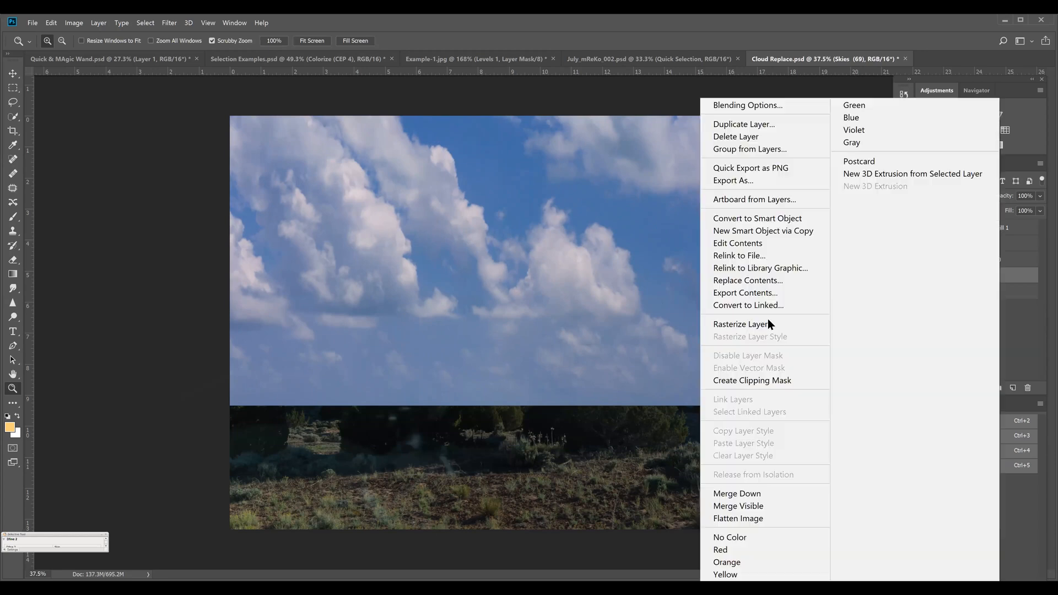
click(761, 324)
click(925, 276)
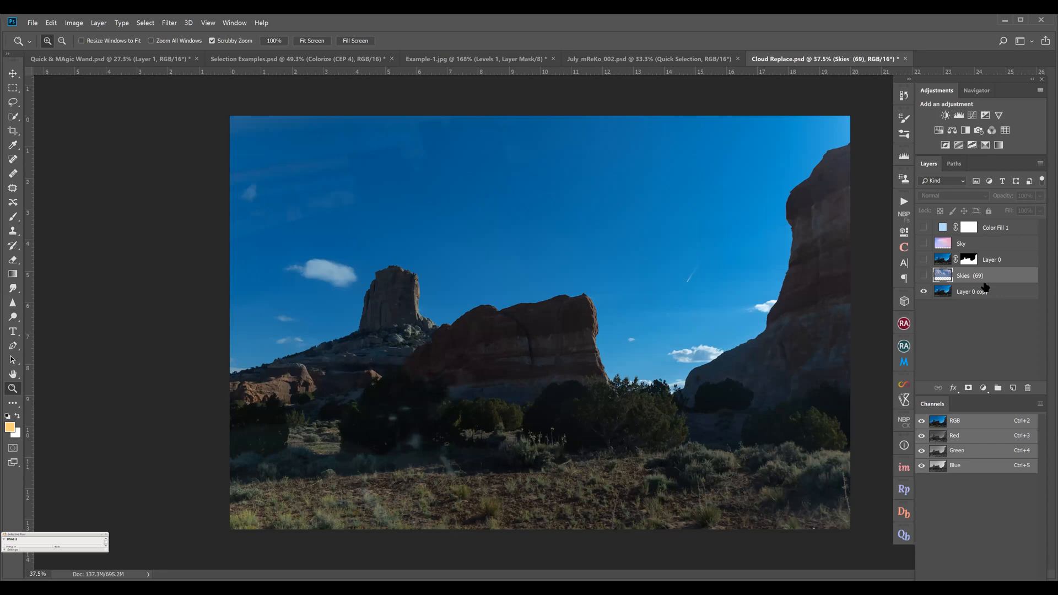
Delete the masked Layer 0 and duplicate the Layer 0 copy layer
click(947, 296)
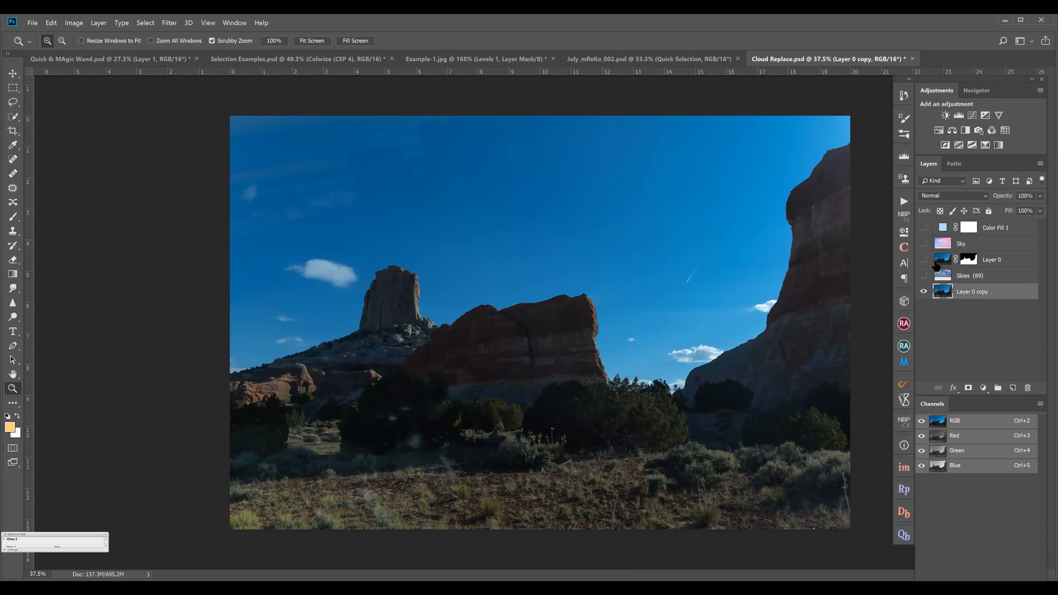
click(932, 263)
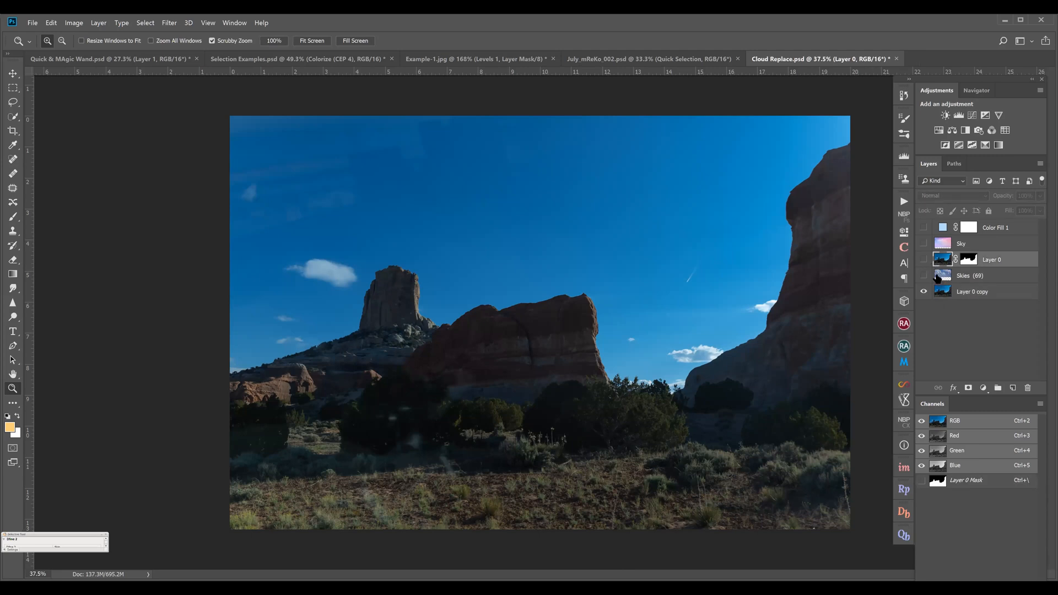
key(Delete)
key(ctrl+j)
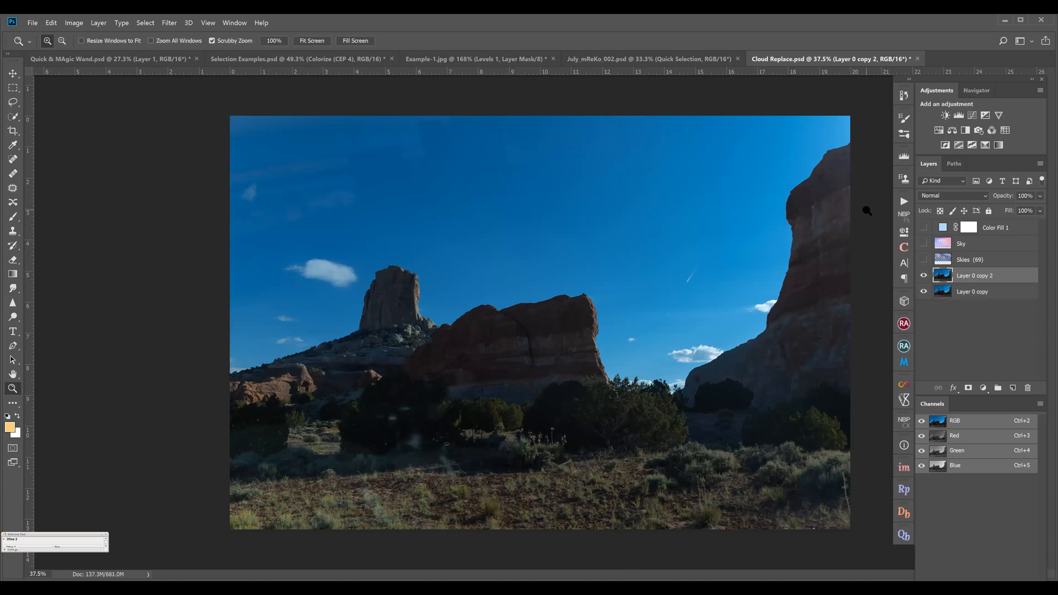
Select the blue sky around the rocks on Layer 0 copy 2 with the Quick Selection tool
click(16, 117)
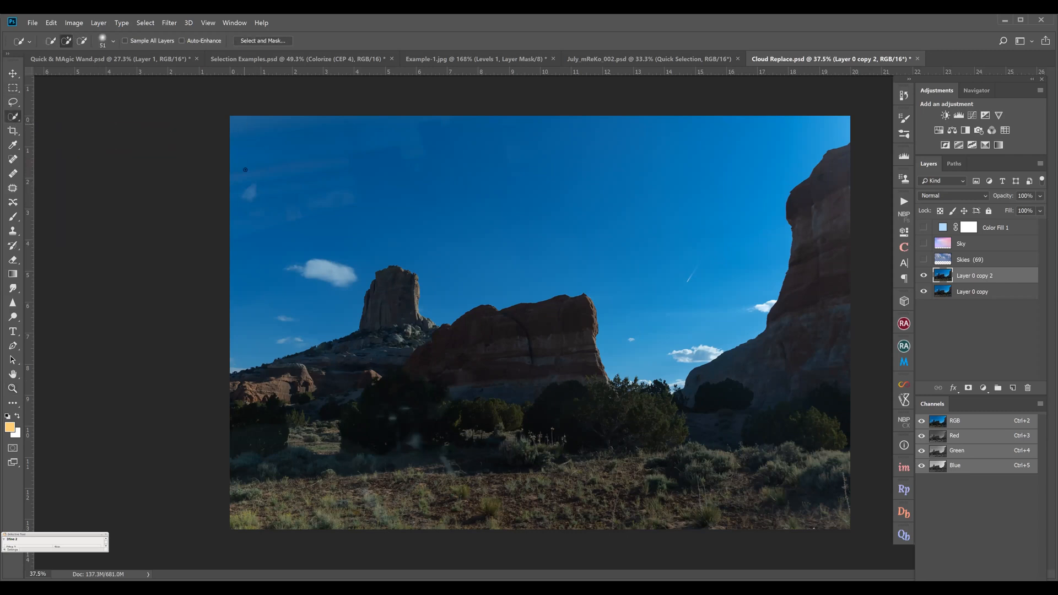
drag(252, 201, 272, 279)
drag(396, 253, 446, 274)
key(z)
drag(439, 304, 538, 458)
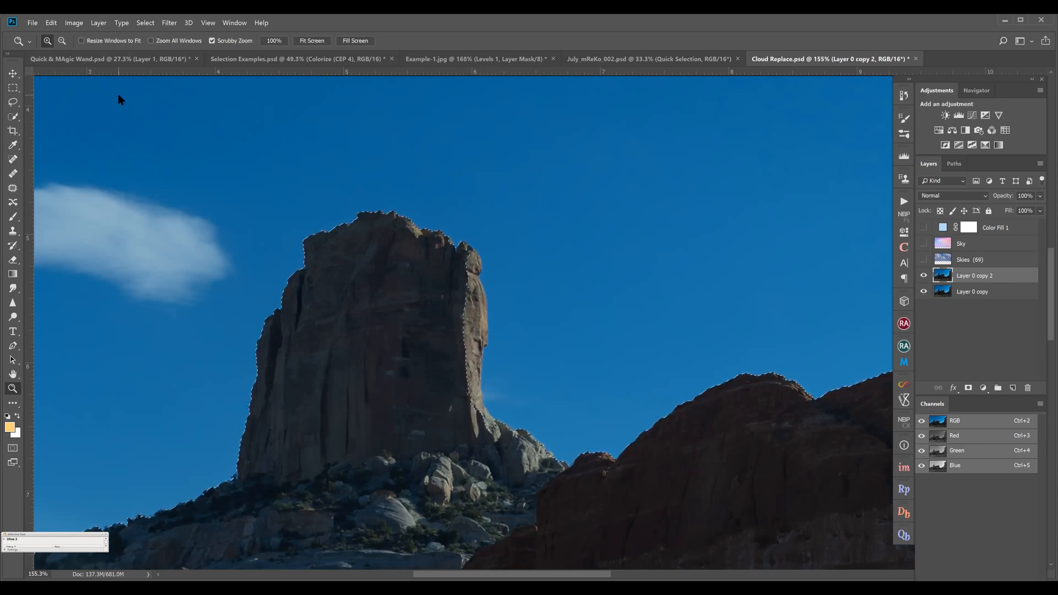
Subtract the tall butte's sunlit edge from the sky selection with a 17 px Quick Selection brush, and deselect
click(13, 117)
click(82, 41)
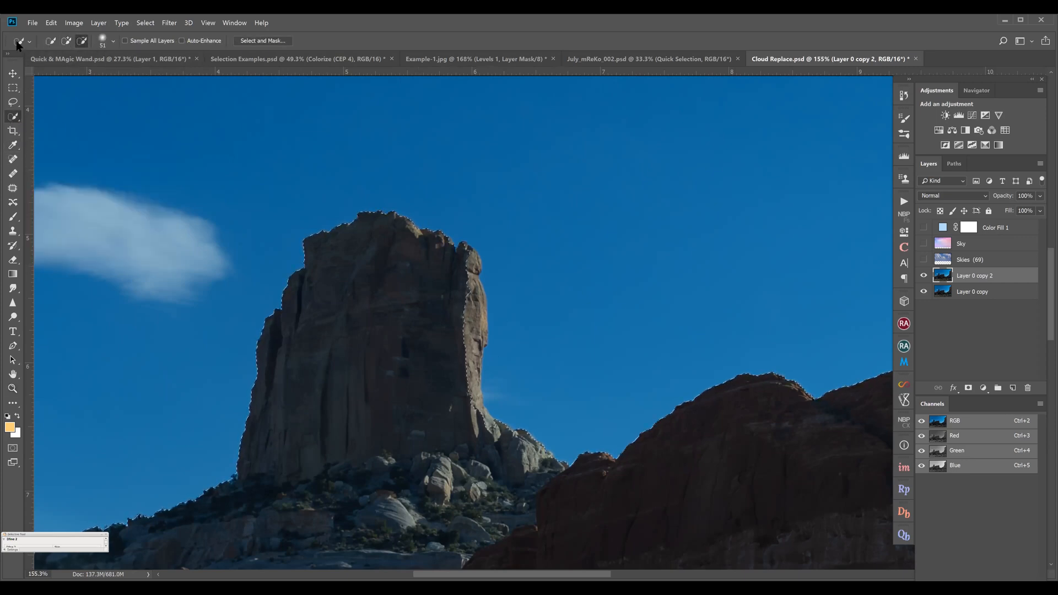
click(112, 41)
drag(77, 72, 61, 72)
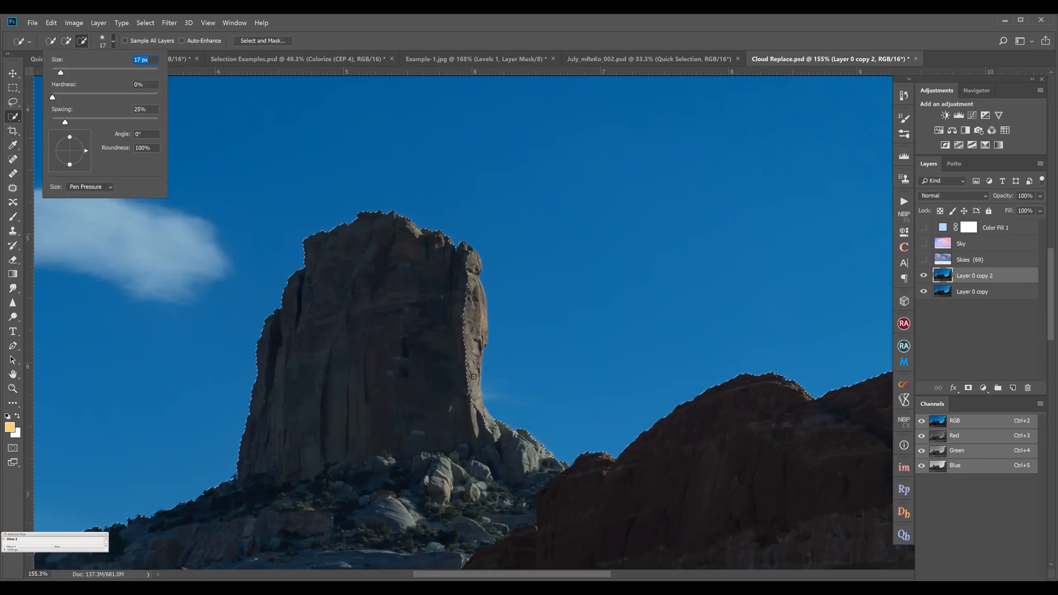
drag(473, 385, 476, 364)
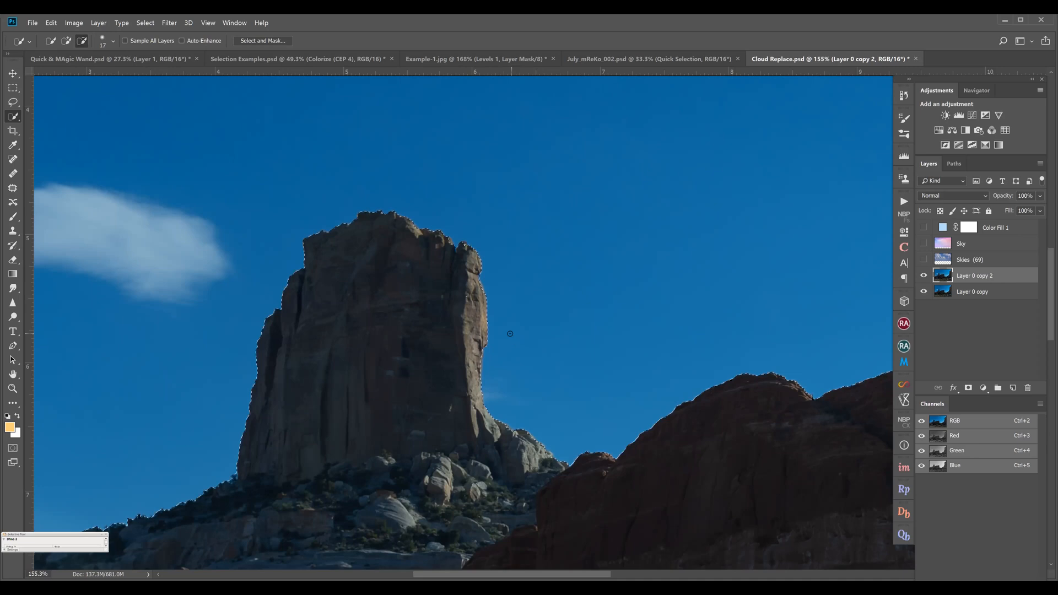
key(ctrl+d)
Select the sky with the Magic Wand at tolerance 50, non-contiguous, adding the area near the contrail
key(z)
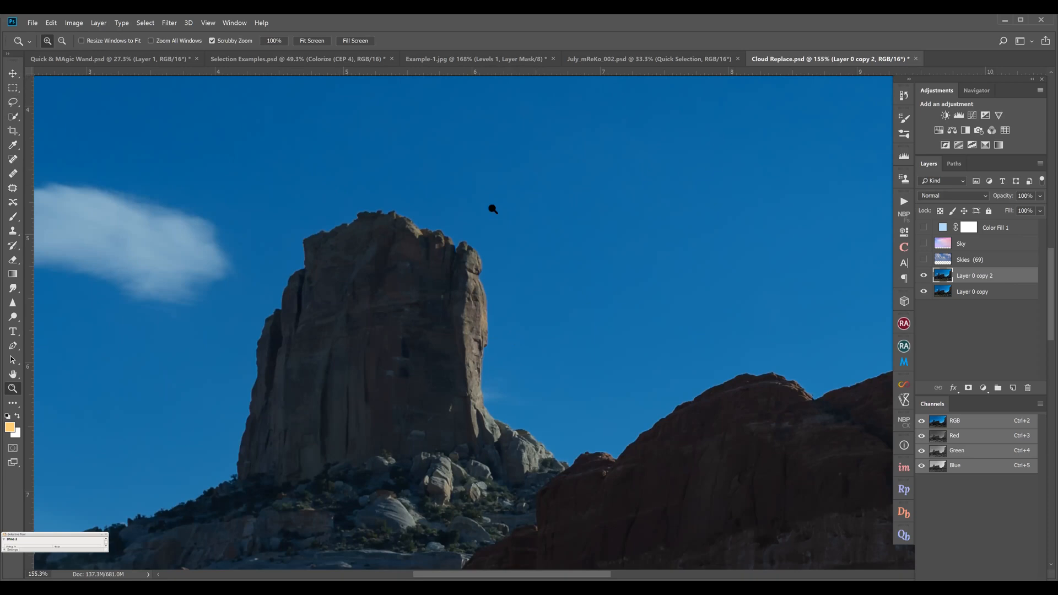
key(w)
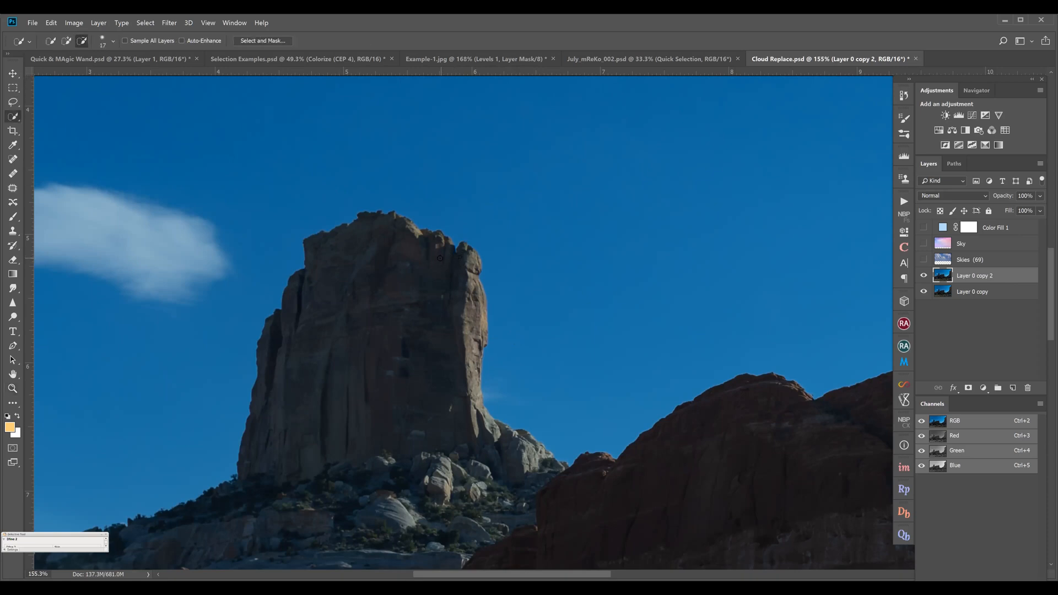
key(z)
mouse_move(449, 240)
mouse_down()
mouse_move(402, 213)
mouse_move(381, 172)
mouse_move(287, 154)
mouse_up()
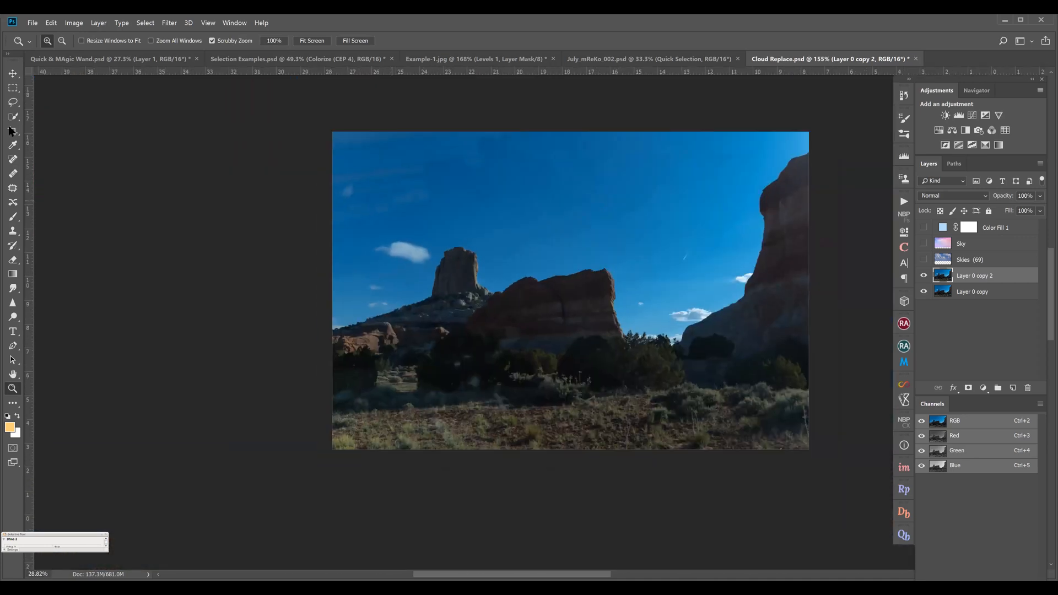
click(13, 117)
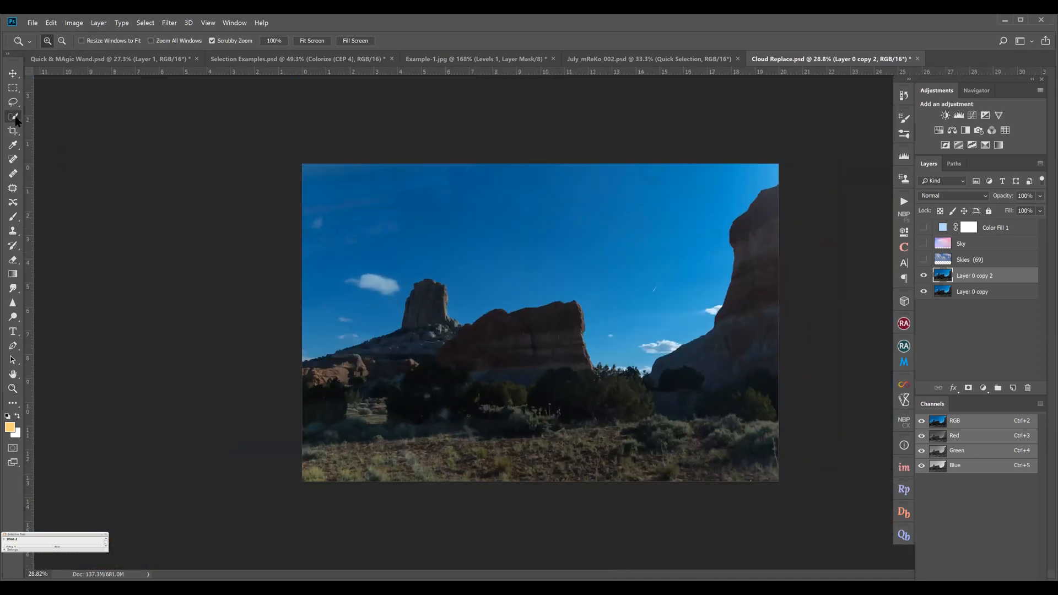
click(66, 147)
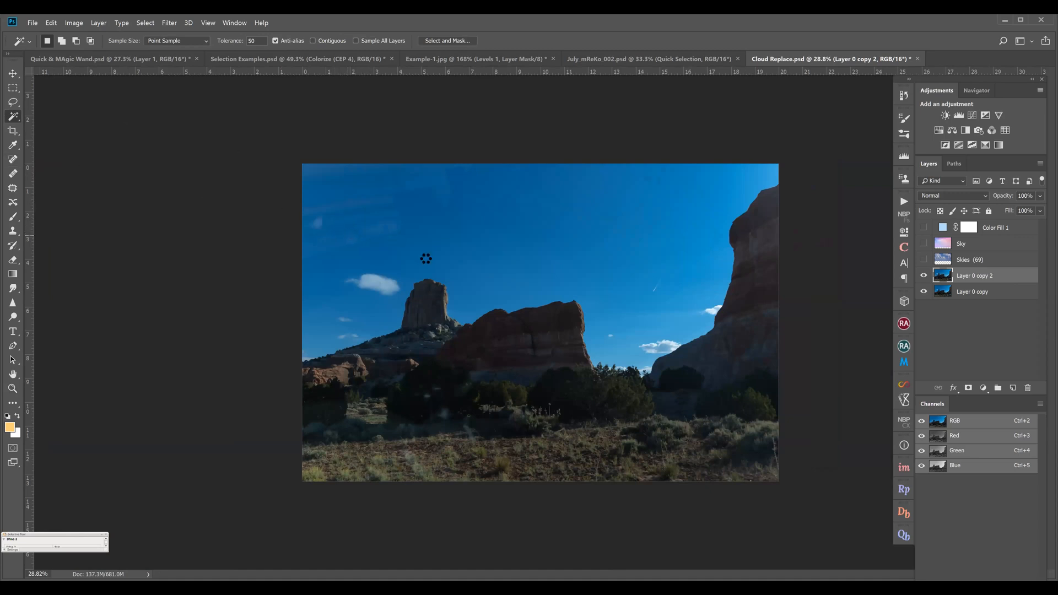
click(355, 208)
click(61, 41)
click(655, 291)
Add the small white clouds beside the large rock wall to the Magic Wand selection
key(z)
drag(710, 372, 768, 348)
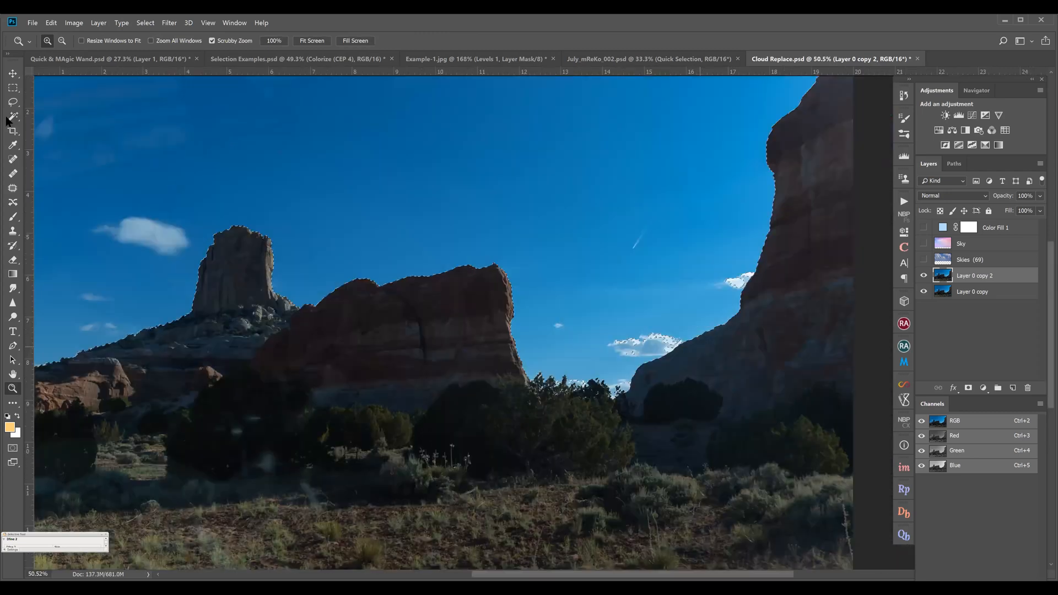
click(12, 117)
shift+click(671, 344)
shift+click(733, 281)
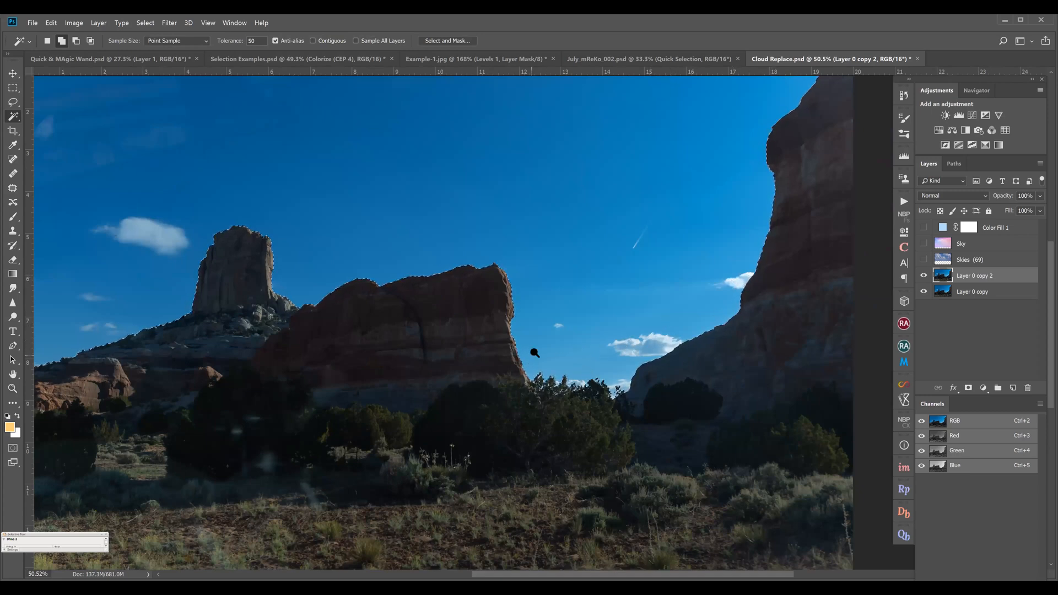
Check the selection edges along the rocks and add a layer mask to Layer 0 copy 2 from the sky selection
key(z)
drag(535, 353, 491, 321)
drag(651, 302, 477, 269)
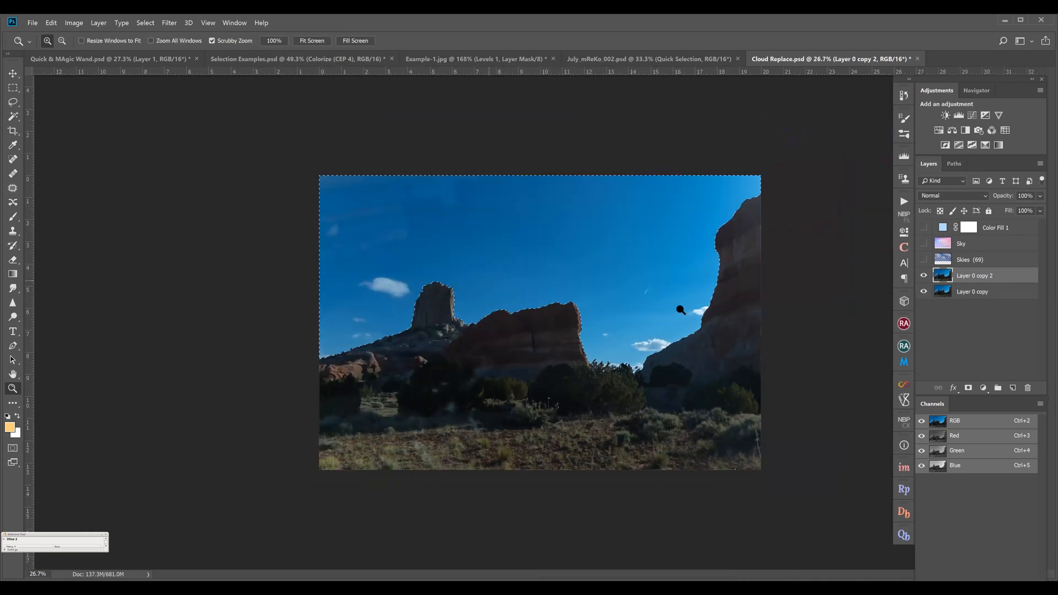
drag(497, 322, 462, 333)
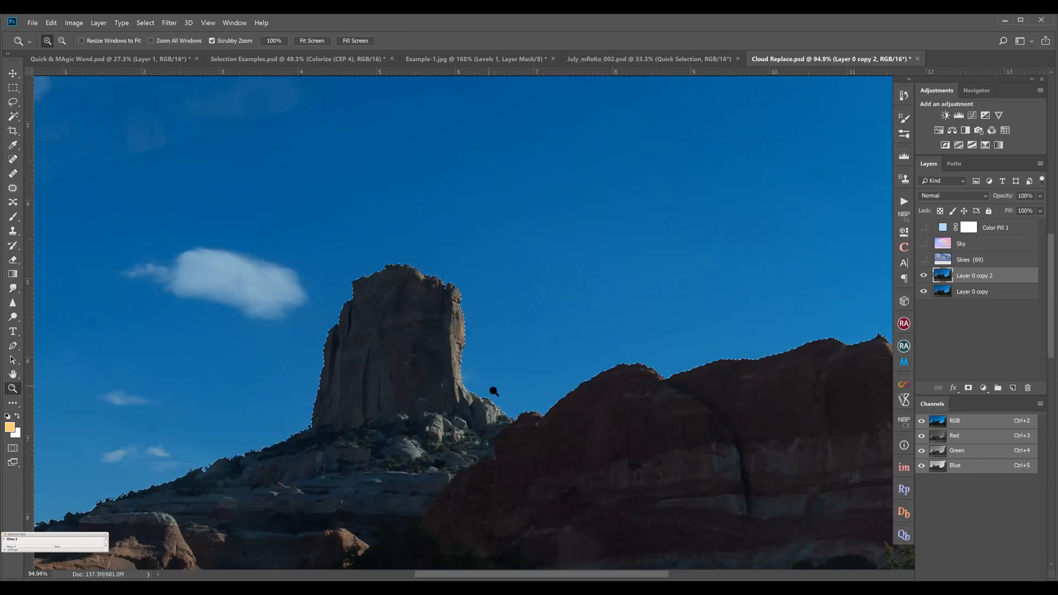
drag(573, 342, 498, 310)
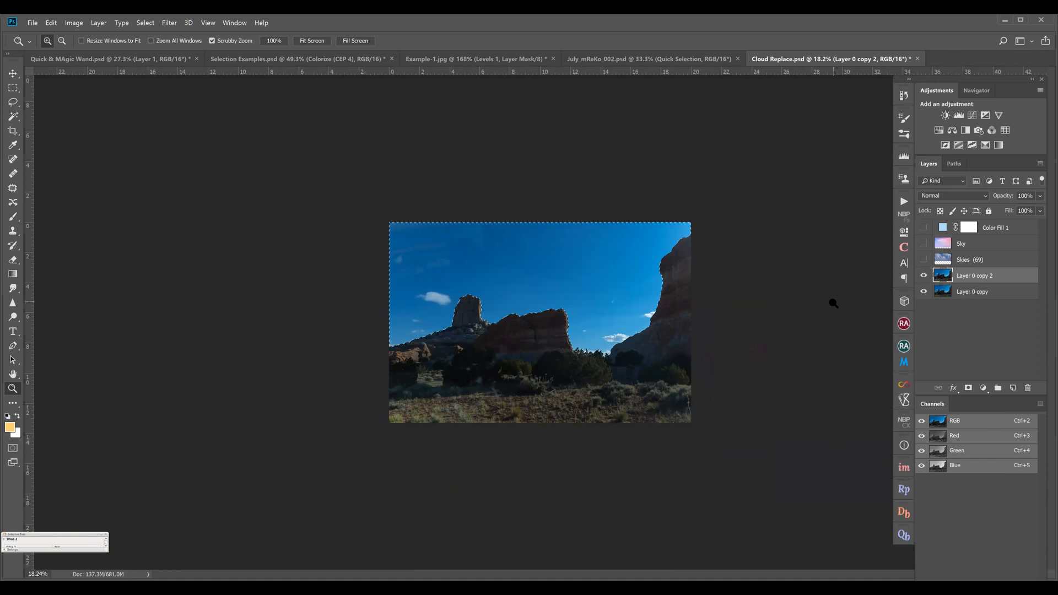
click(968, 387)
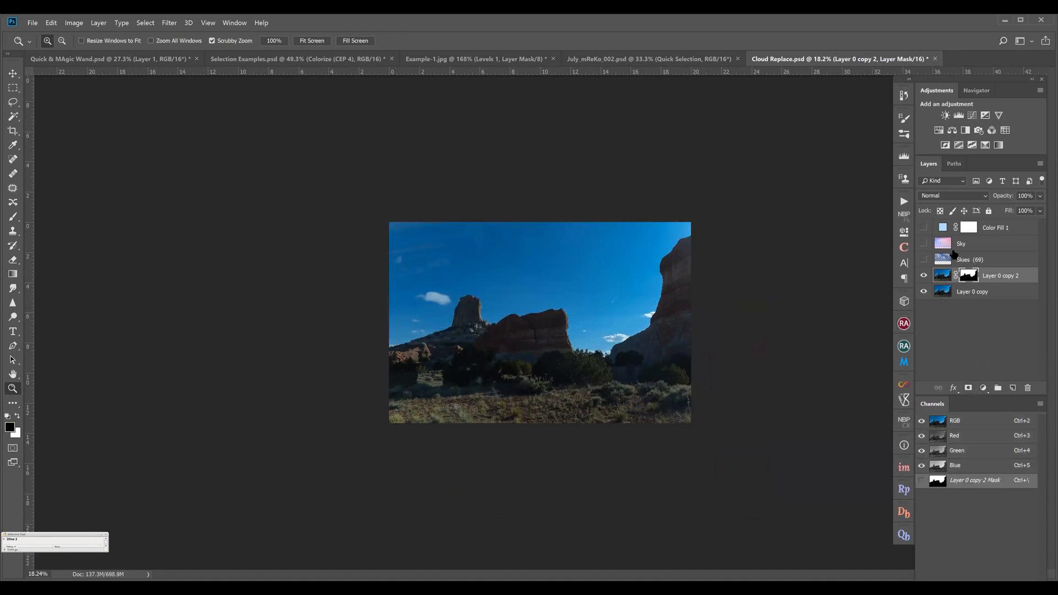
Try the visible Skies (69) layer directly beneath the masked Layer 0 copy 2, and move it back above
drag(933, 291, 931, 286)
click(924, 275)
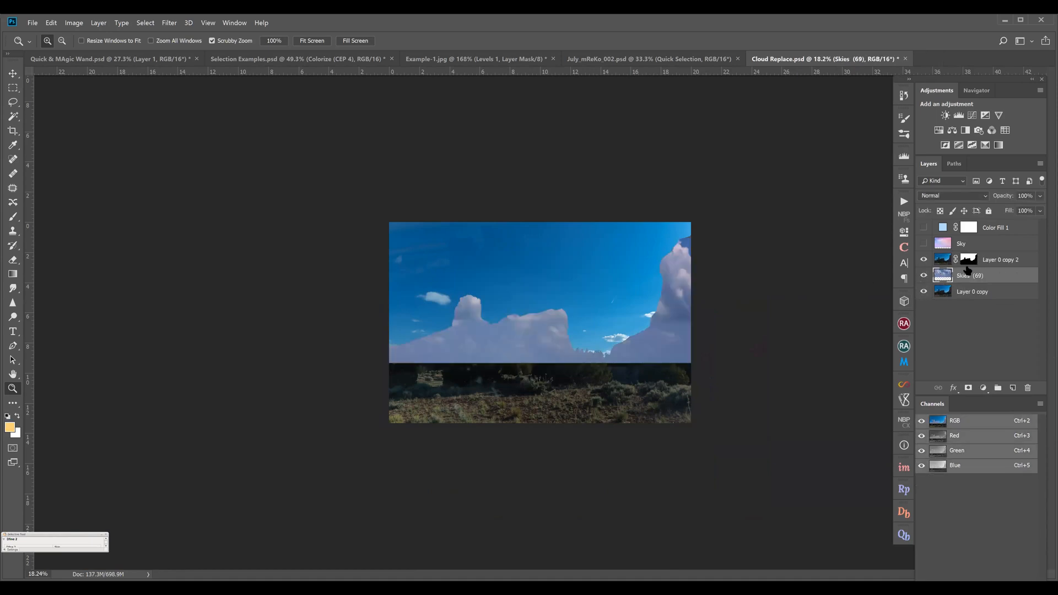
click(969, 260)
drag(937, 275, 950, 256)
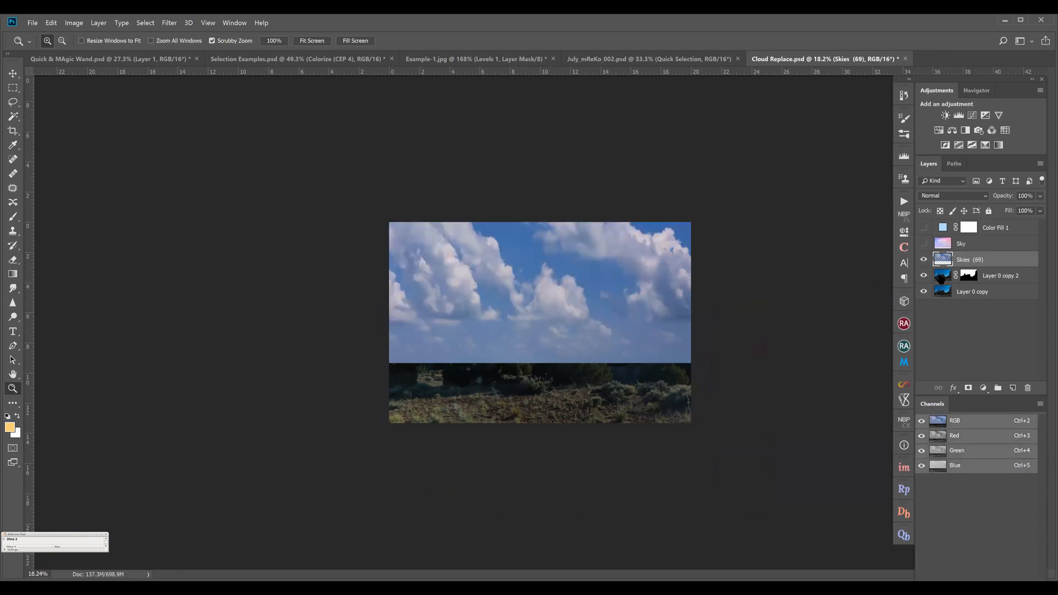
With Skies (69) hidden, replace Layer 0 copy 2's mask by loading it as a selection and deleting the sky pixels directly
click(969, 276)
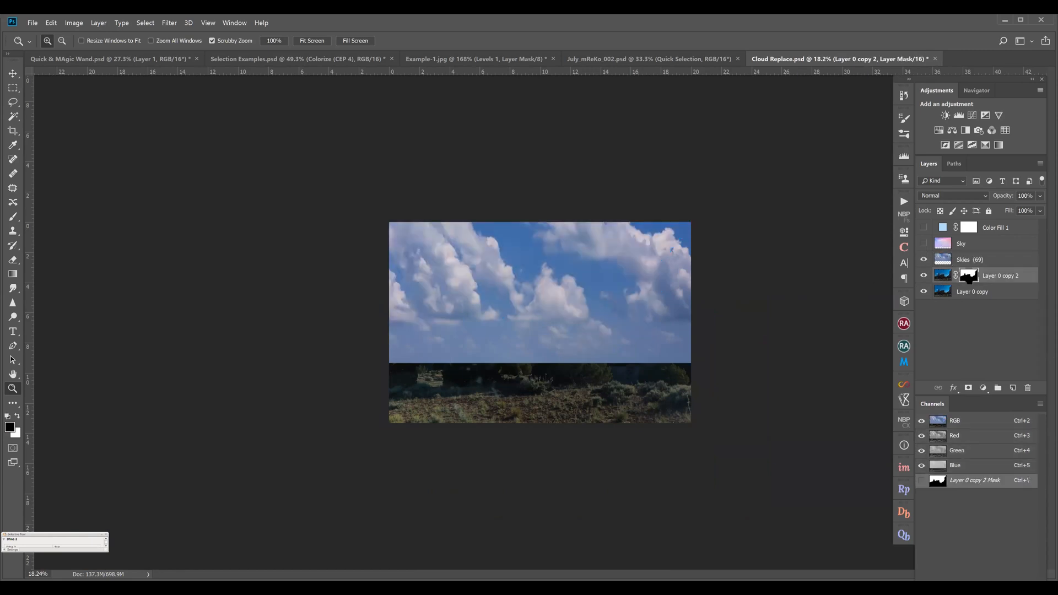
click(924, 259)
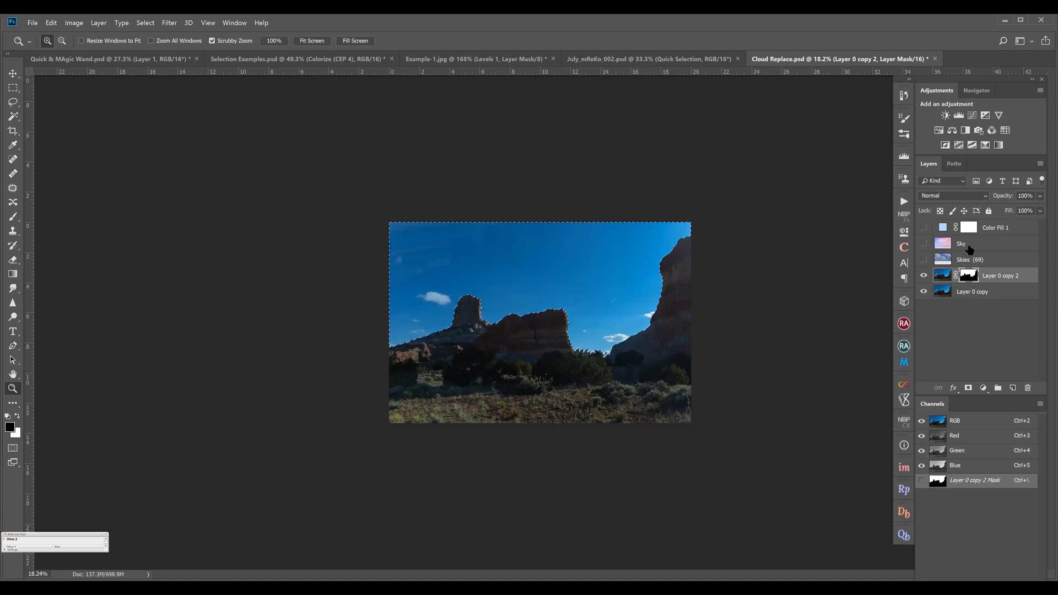
right_click(983, 285)
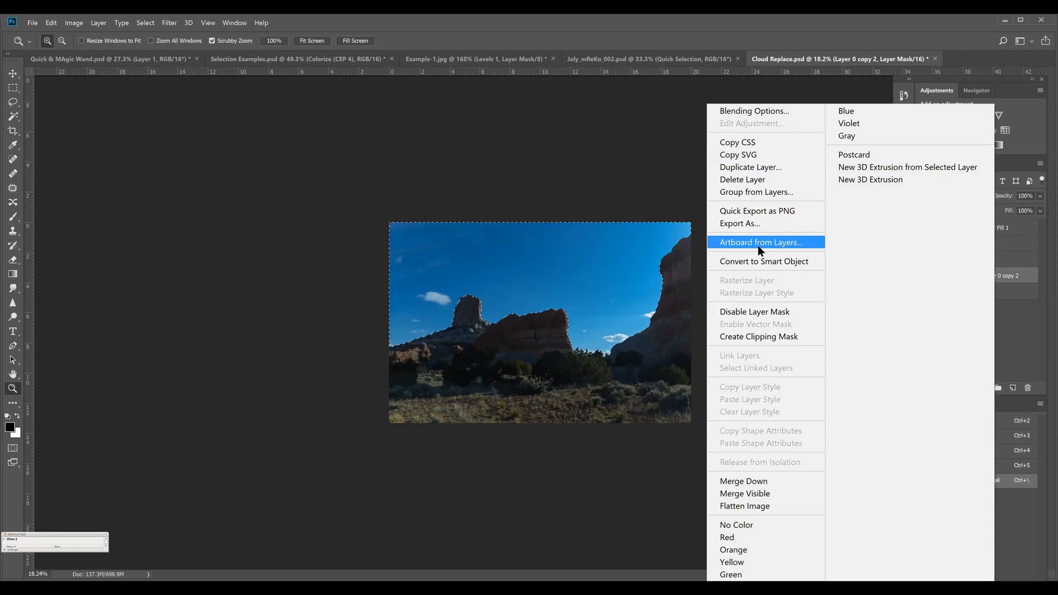
click(1008, 274)
right_click(969, 275)
click(948, 293)
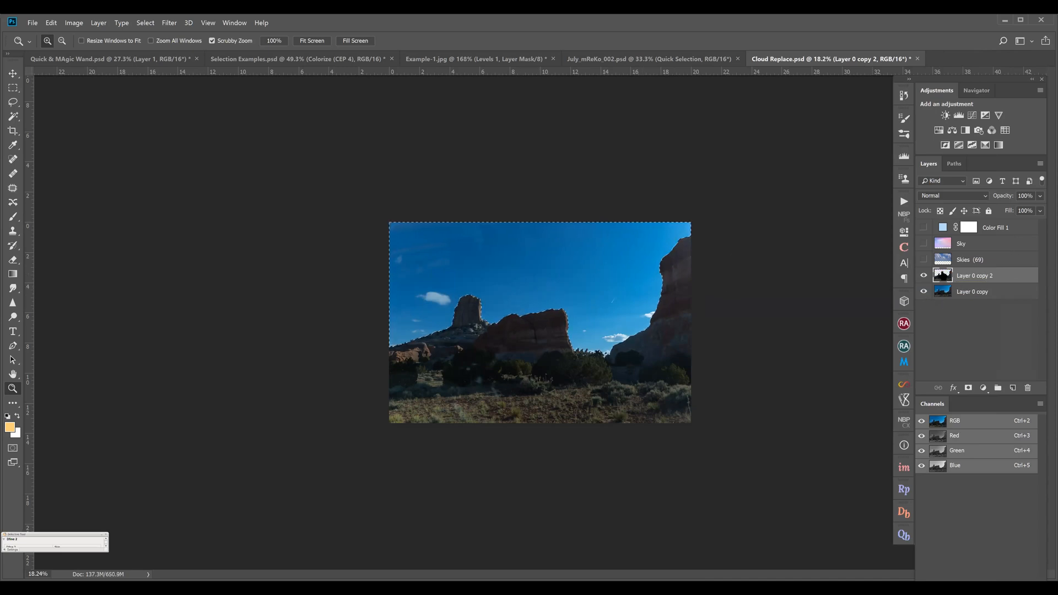
Show the Skies (69) layer, place it between Layer 0 copy 2 and Layer 0 copy, and clear the selection
click(924, 260)
drag(942, 259, 948, 295)
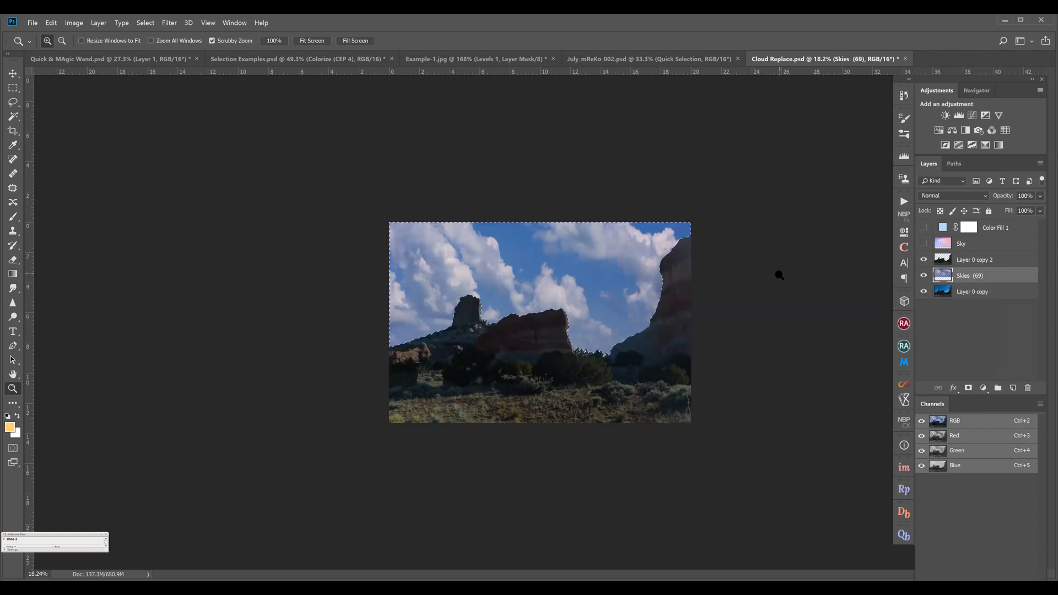
key(ctrl+d)
Compare the photo with and without the replacement clouds by toggling the Skies (69) layer, leaving it hidden
click(925, 276)
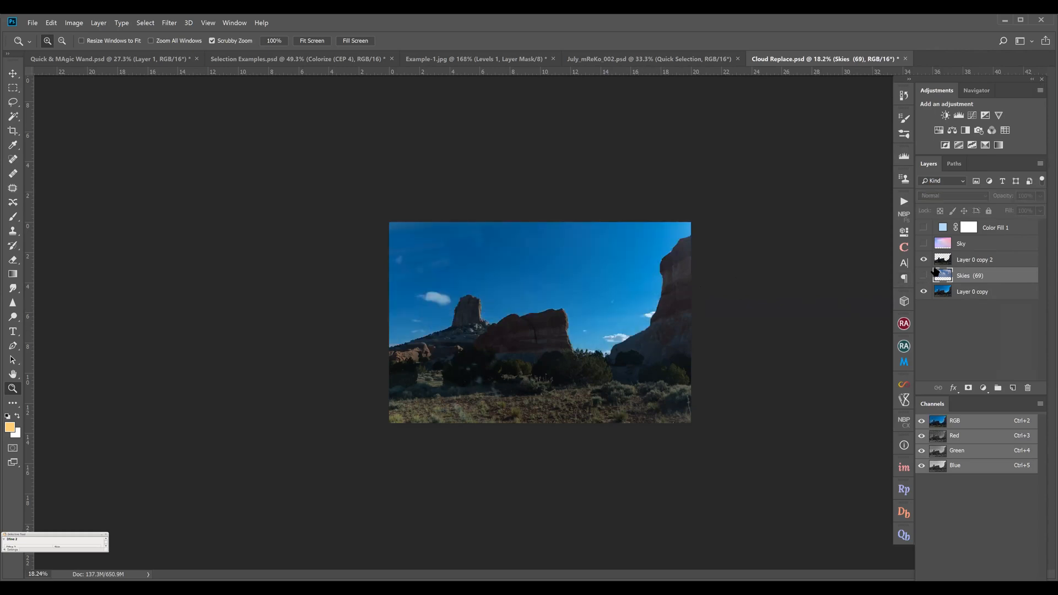
click(924, 276)
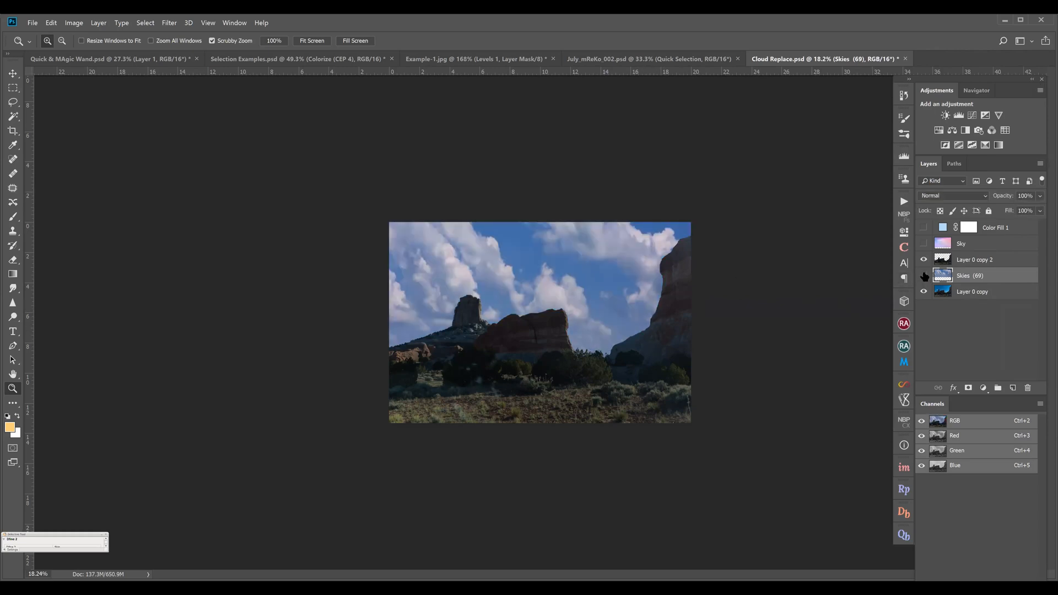
click(924, 276)
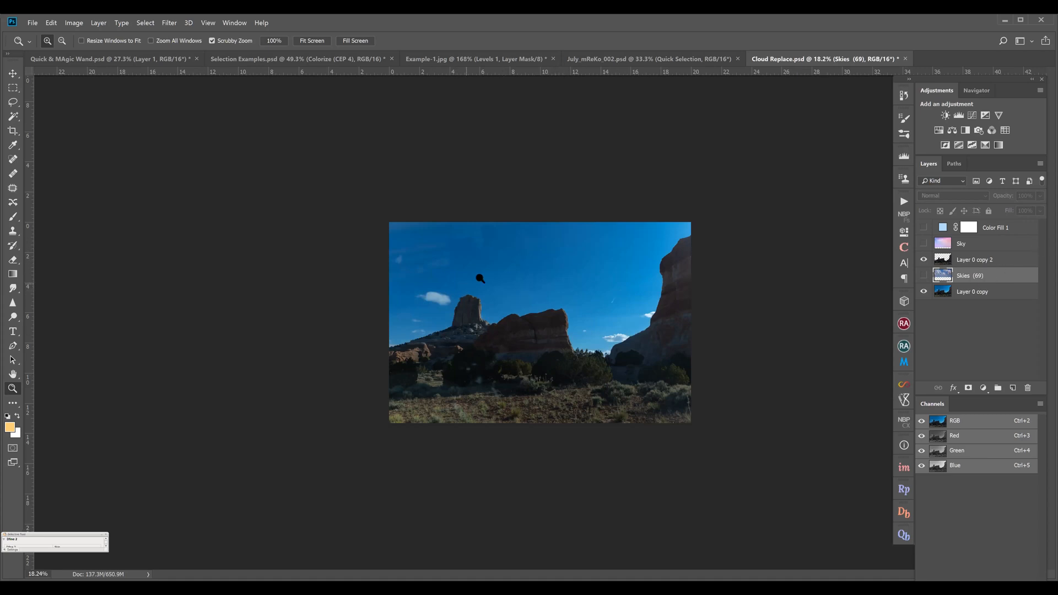
Add a solid colour fill layer in blue 6da3fc directly beneath Layer 0 copy 2
click(984, 388)
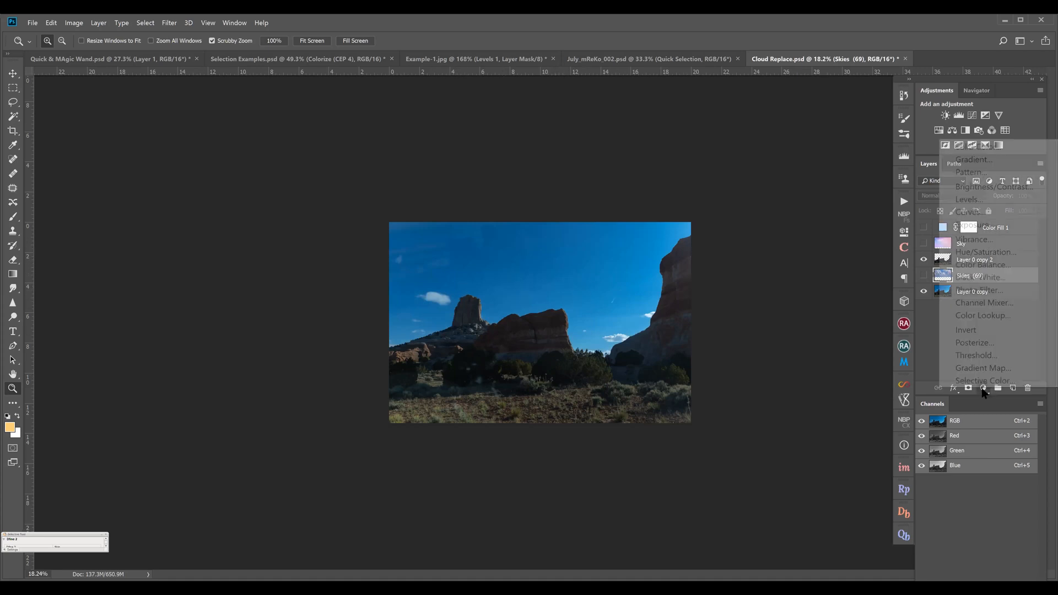
click(1010, 146)
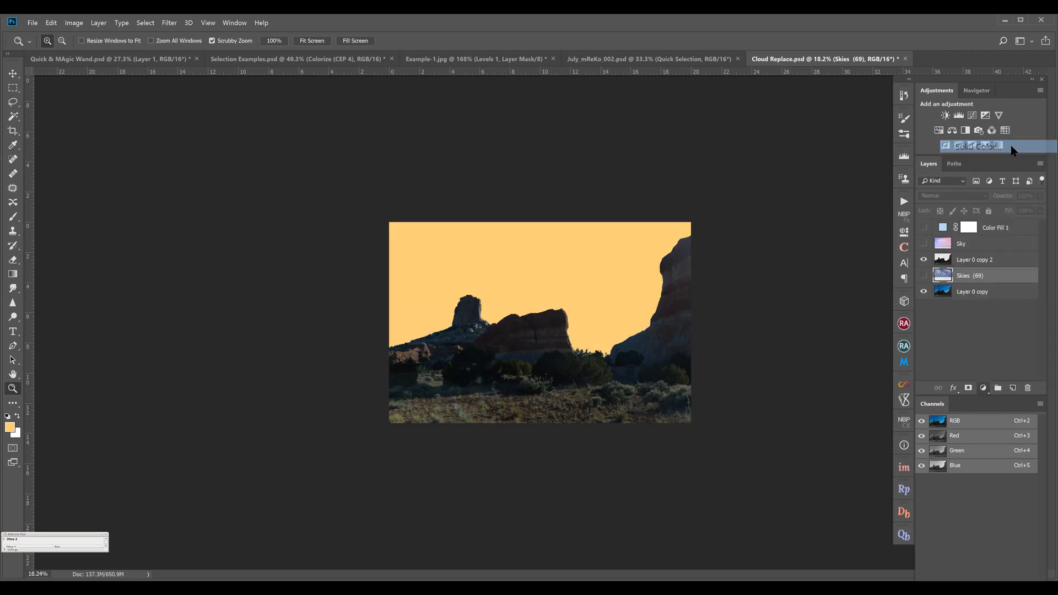
mouse_move(390, 200)
mouse_down()
mouse_move(393, 214)
mouse_move(394, 191)
mouse_up()
click(394, 196)
drag(331, 139, 321, 137)
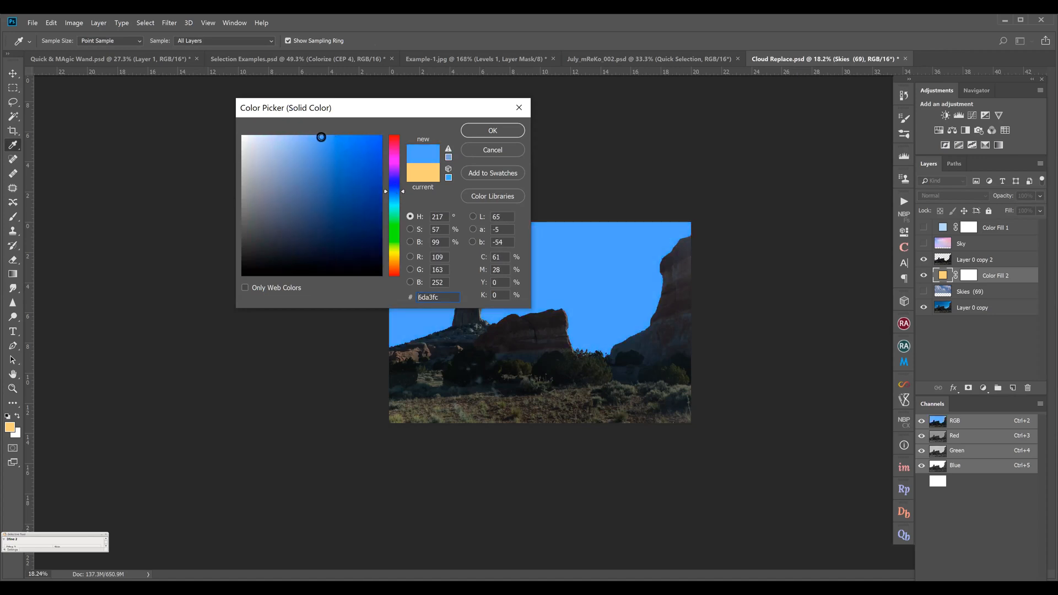
click(506, 128)
key(z)
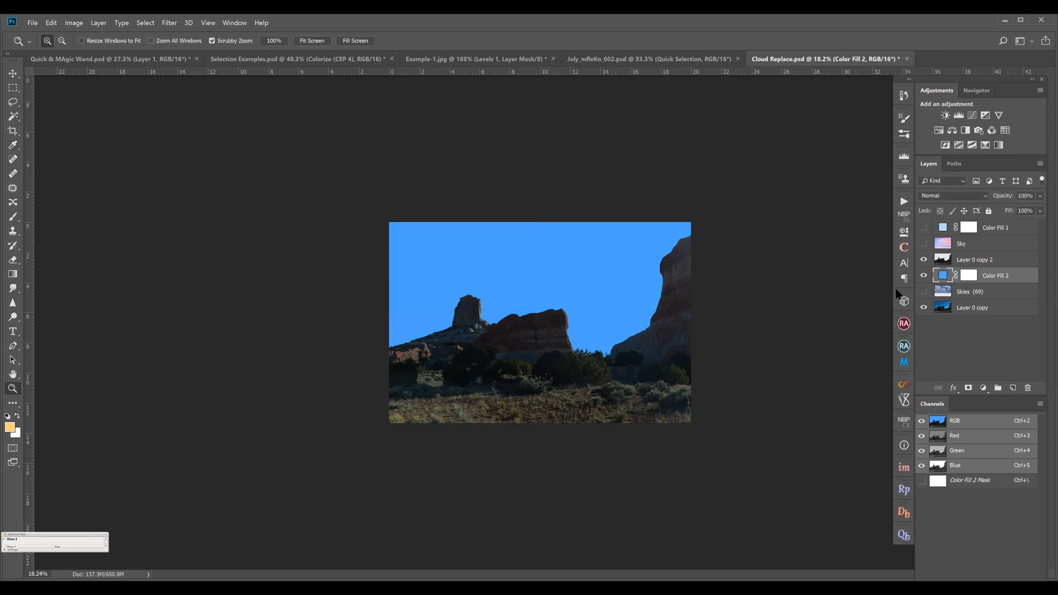
Compare the sky with and without the Color Fill 2 layer, and examine the tree edges up close against the blue
click(924, 275)
click(923, 275)
click(923, 275)
click(924, 275)
click(924, 275)
click(924, 275)
mouse_move(623, 334)
mouse_down()
mouse_move(675, 337)
mouse_move(634, 340)
mouse_up()
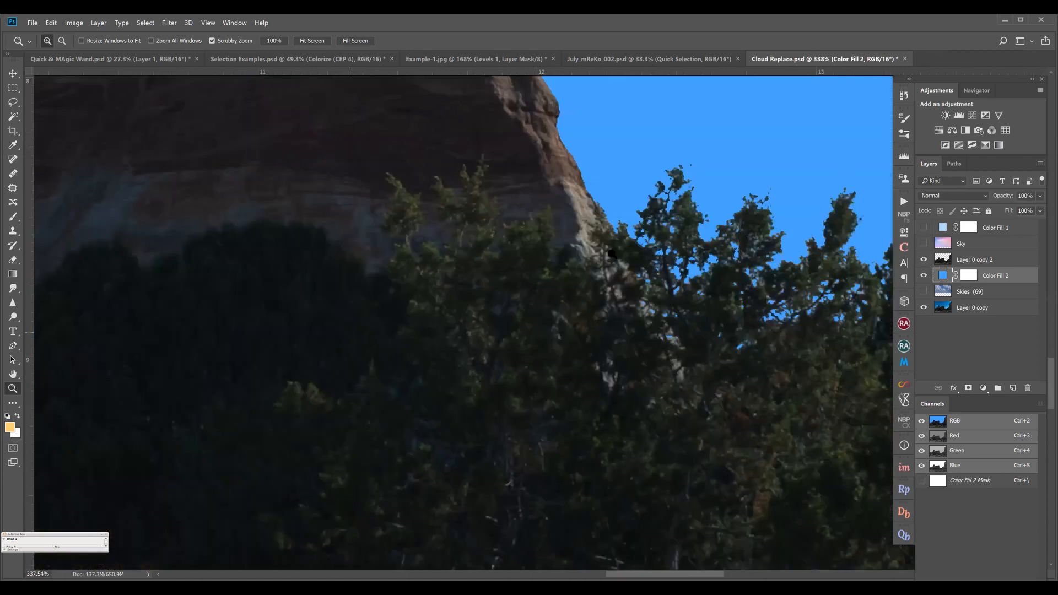
scroll(612, 259, right, 2)
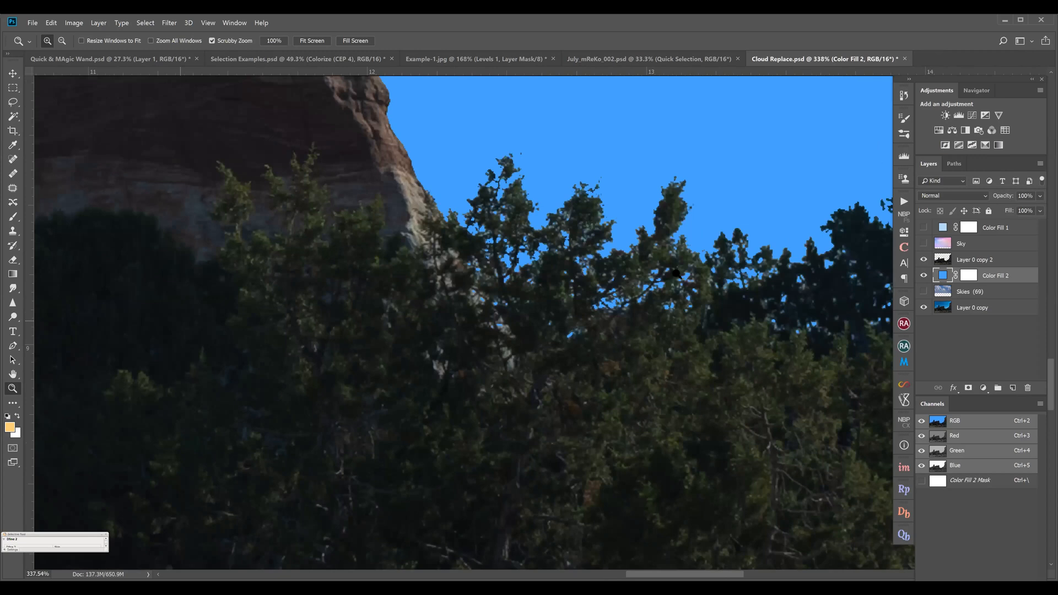
drag(612, 294, 496, 295)
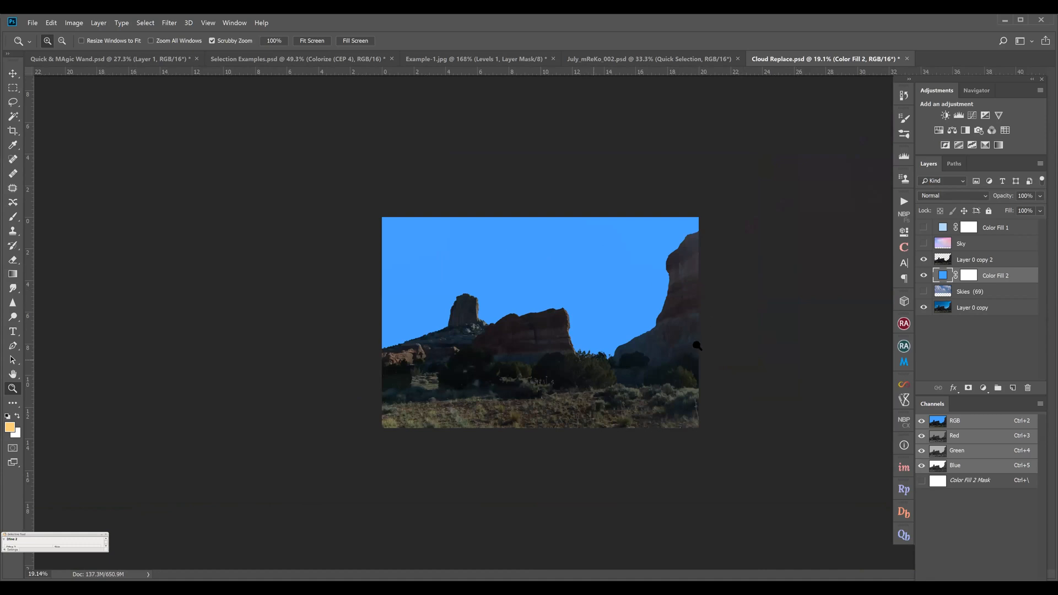
drag(708, 342, 712, 342)
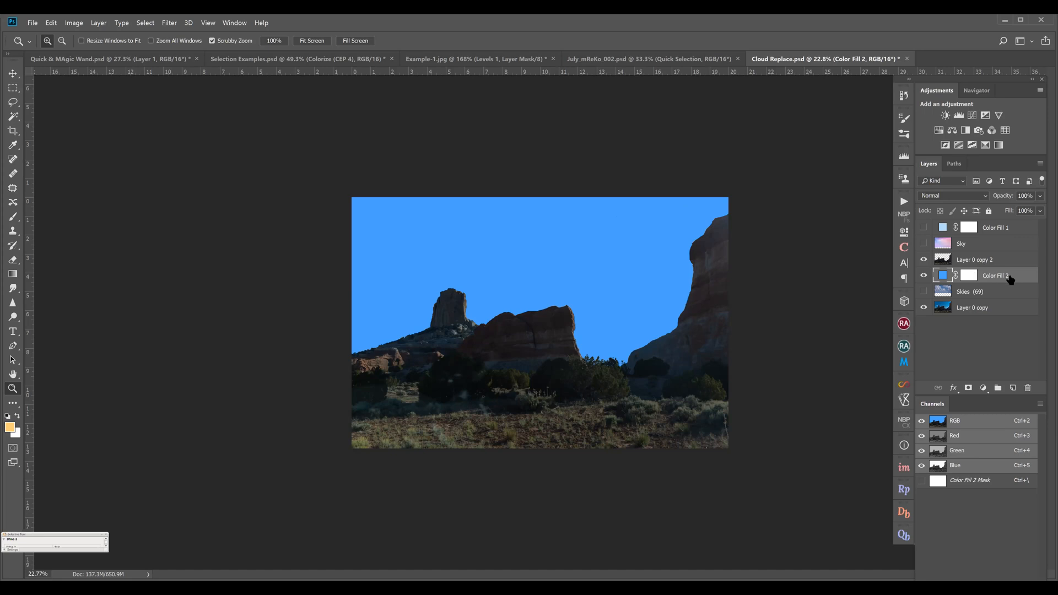
Delete the Color Fill 2 and Layer 0 copy 2 layers, leaving Skies (69) hidden above Layer 0 copy
key(Delete)
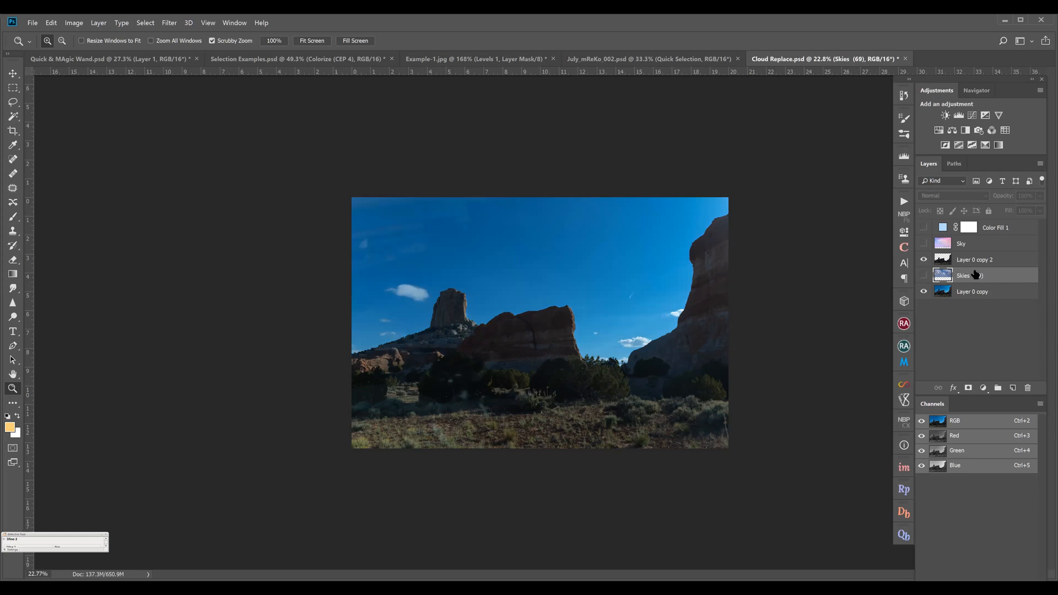
click(924, 275)
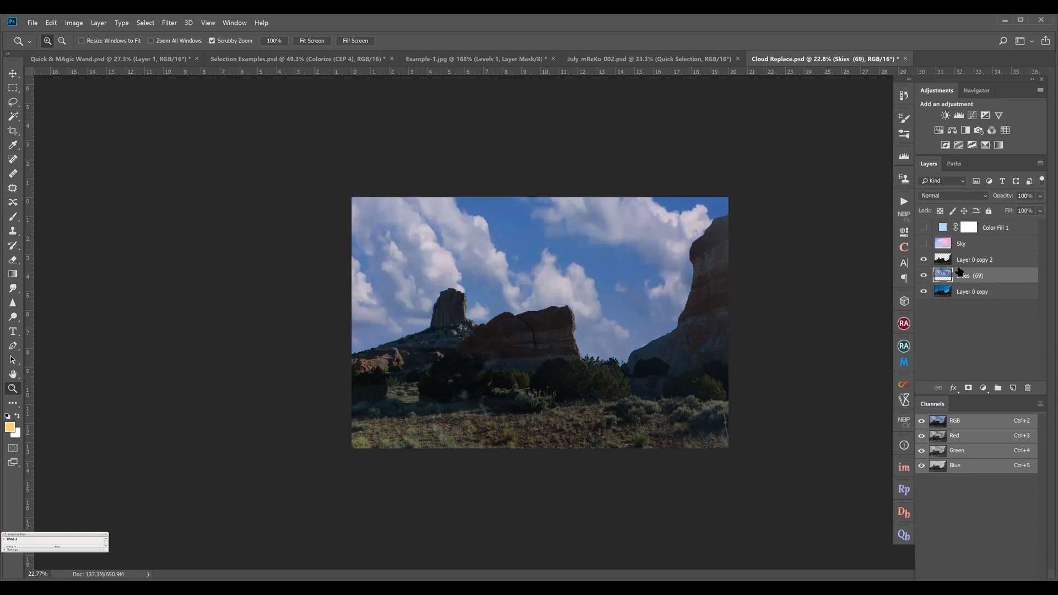
drag(963, 278, 967, 257)
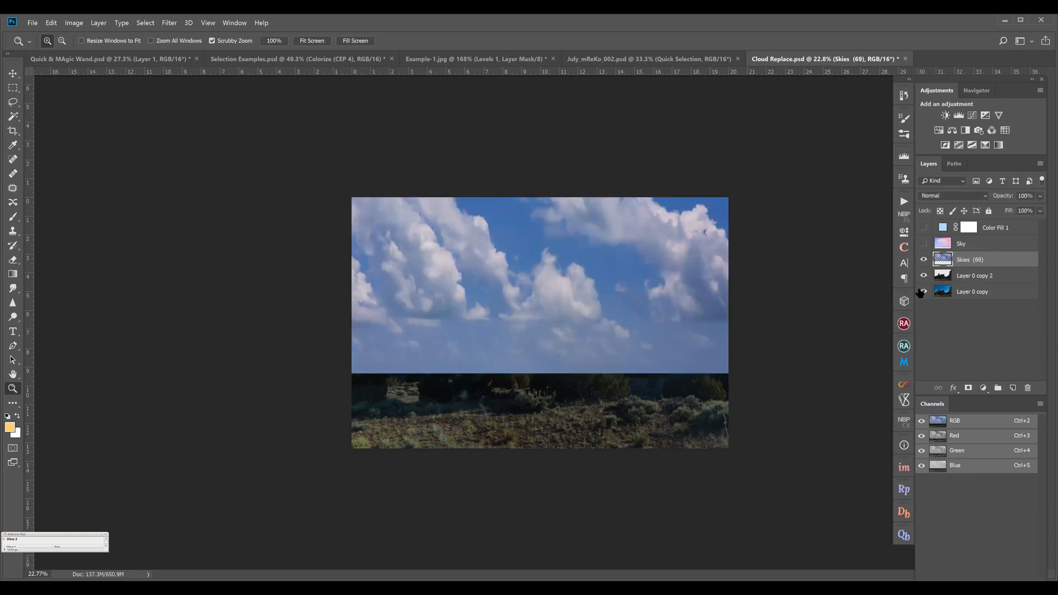
click(963, 277)
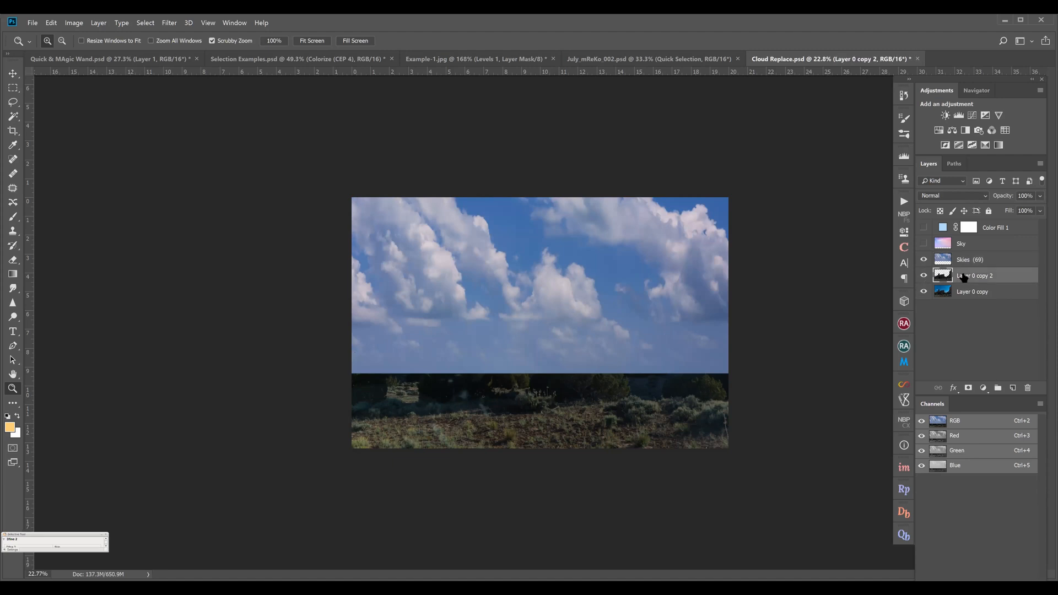
key(Delete)
click(924, 260)
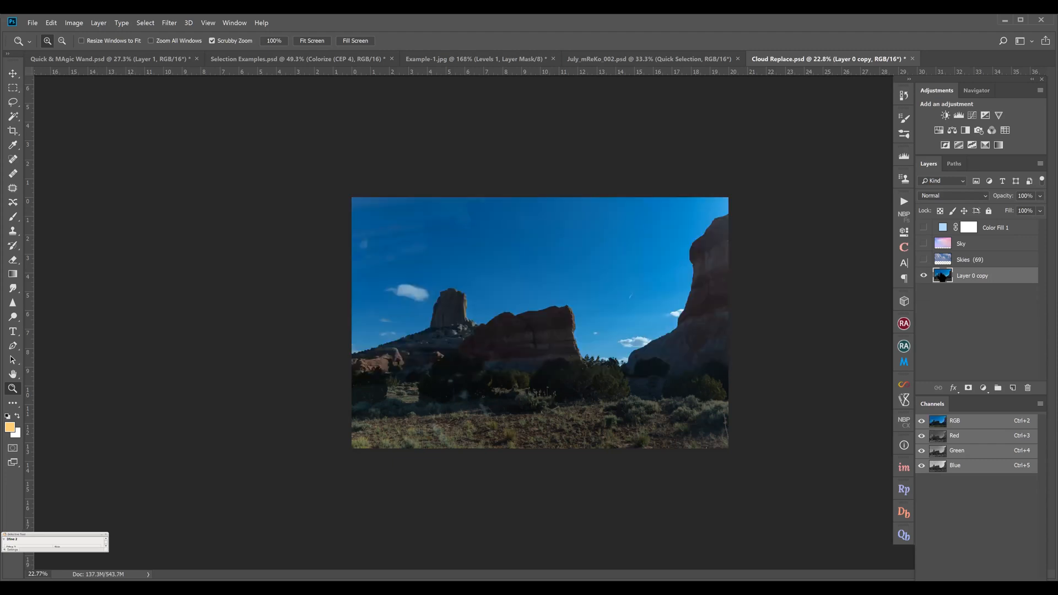
Duplicate the Layer 0 copy layer to get a fresh intact copy of the desert photo
key(ctrl+j)
key(Delete)
drag(957, 279, 1014, 387)
Select the duplicate's sky and clouds with the Magic Wand at tolerance 50, delete them, and hide Layer 0 copy
click(19, 117)
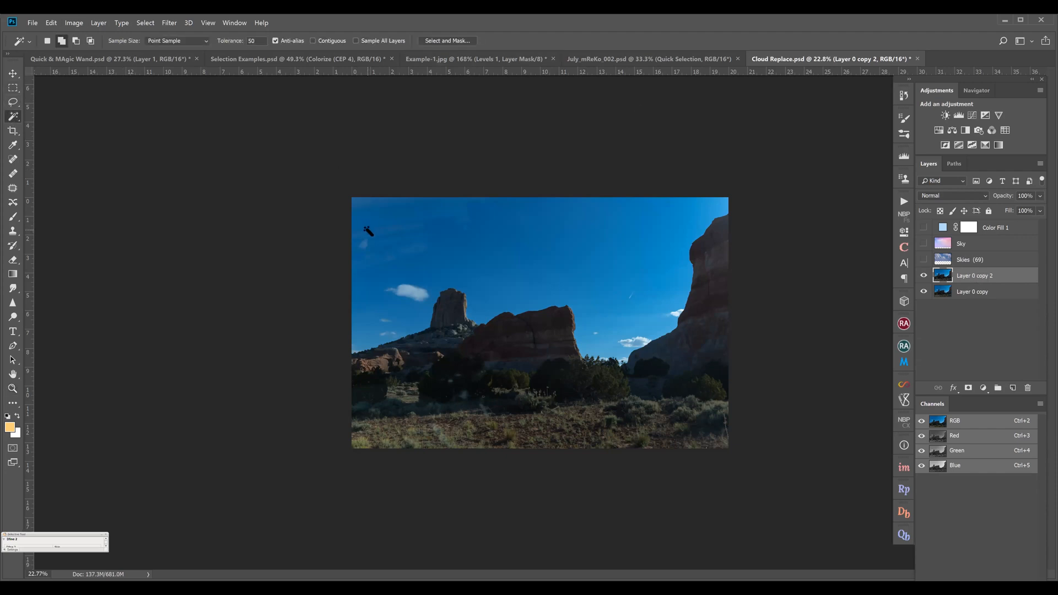
click(422, 240)
click(645, 323)
click(923, 292)
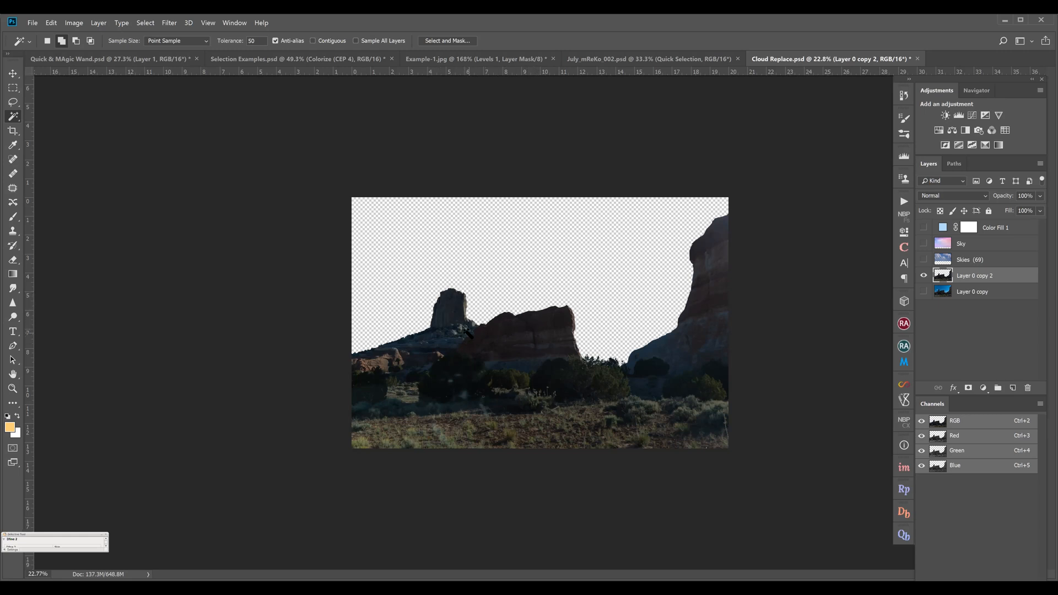
Place the Skies (69) layer beneath Layer 0 copy 2, preview the clouds behind the rocks, and hide it again
drag(932, 259, 959, 283)
click(923, 275)
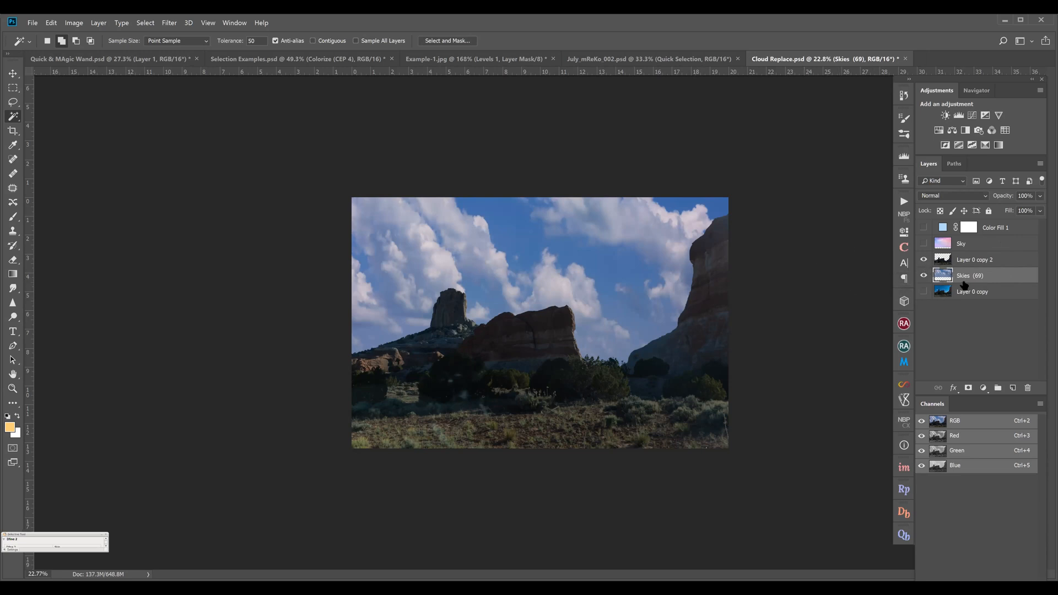
click(924, 276)
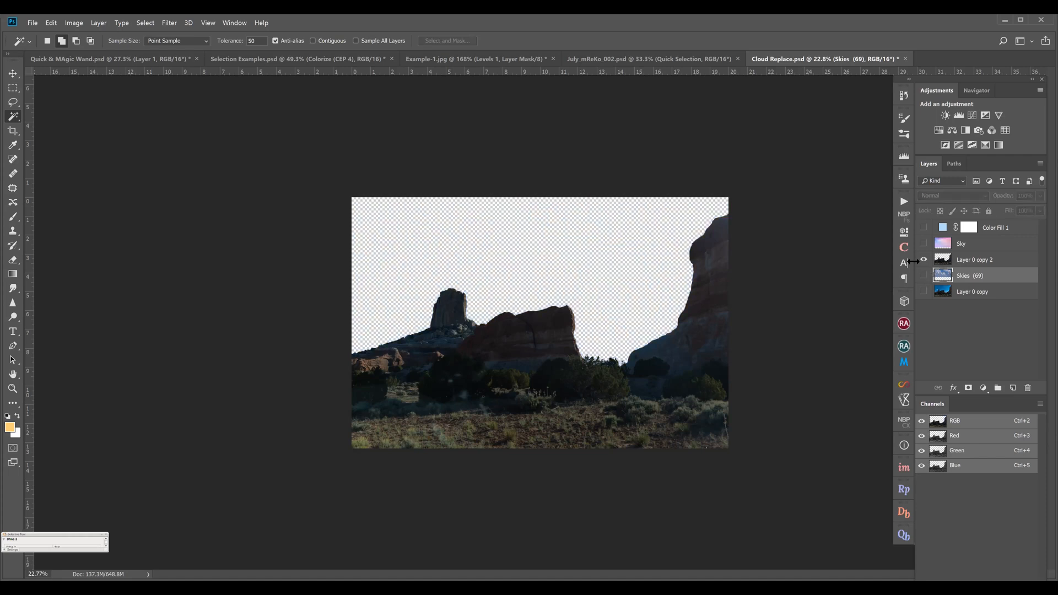
Replace the Color Fill 1 layer with a new solid colour fill in cyan 7ddcff, placed directly beneath Layer 0 copy 2
click(925, 227)
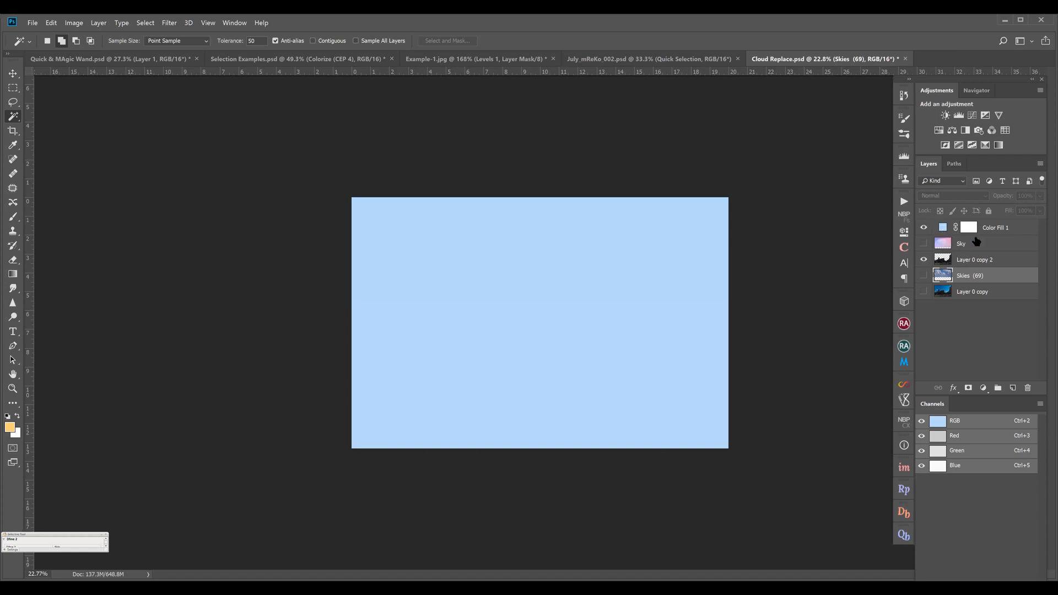
click(990, 229)
key(Delete)
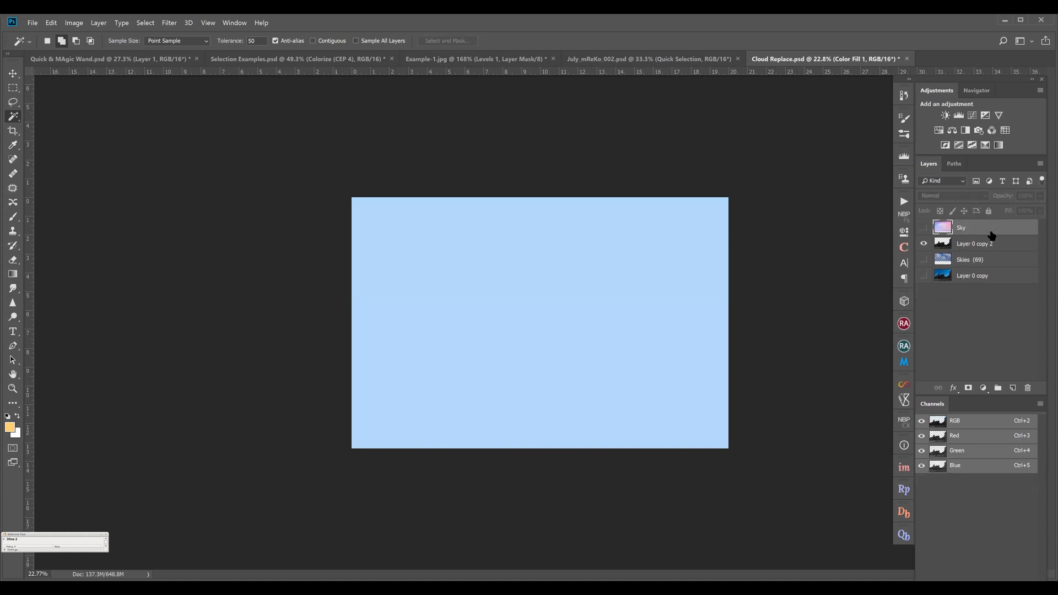
click(985, 387)
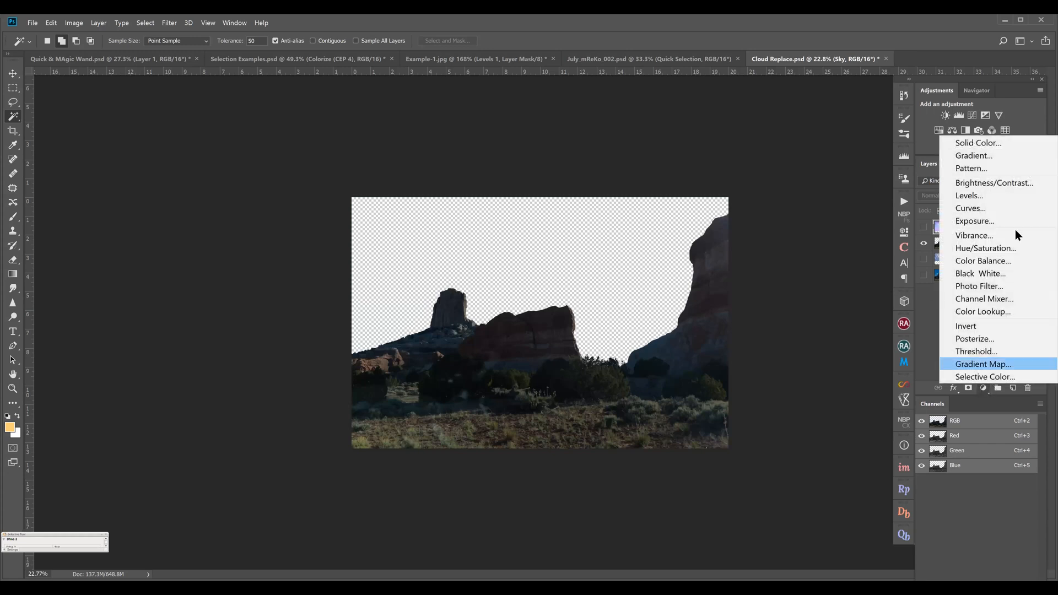
click(971, 143)
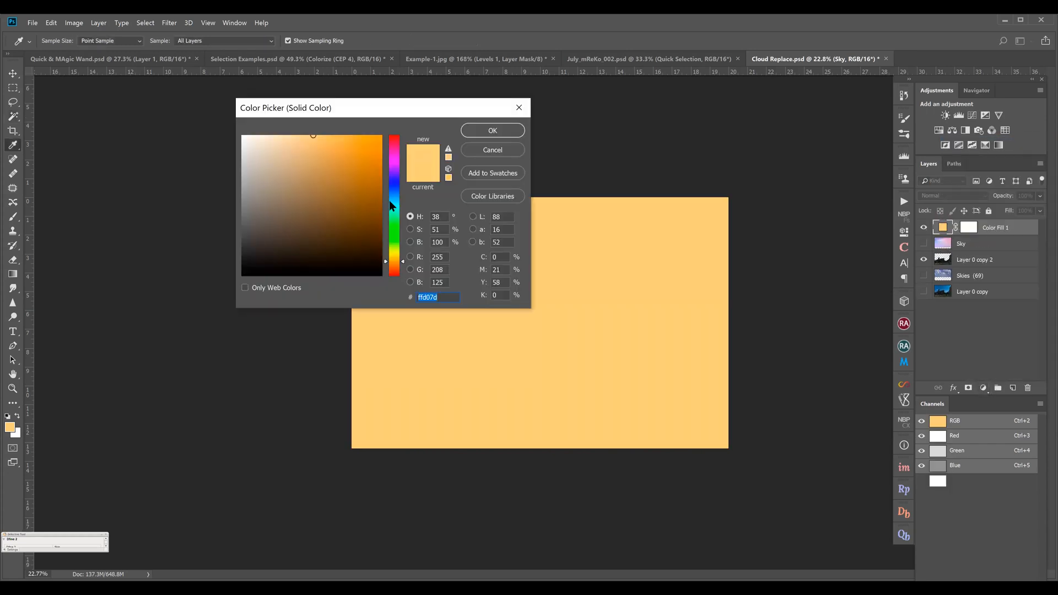
click(393, 199)
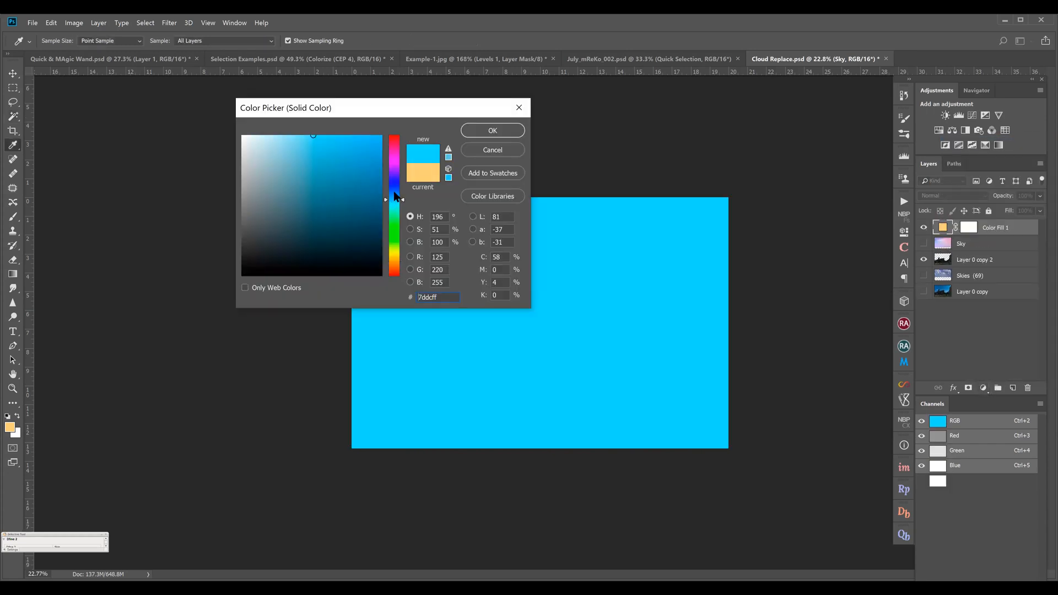
click(498, 130)
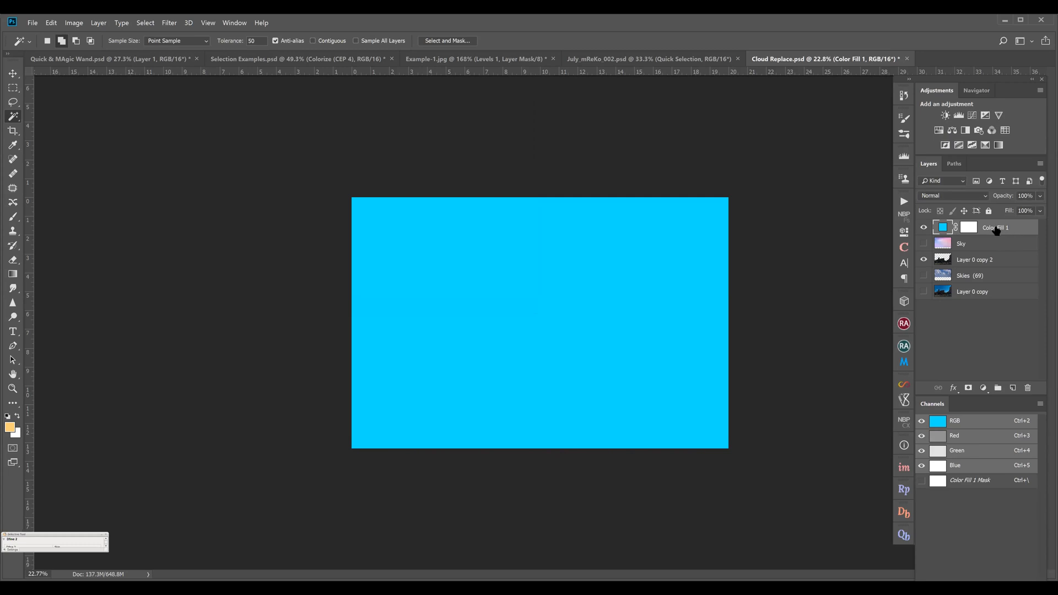
drag(995, 228, 984, 267)
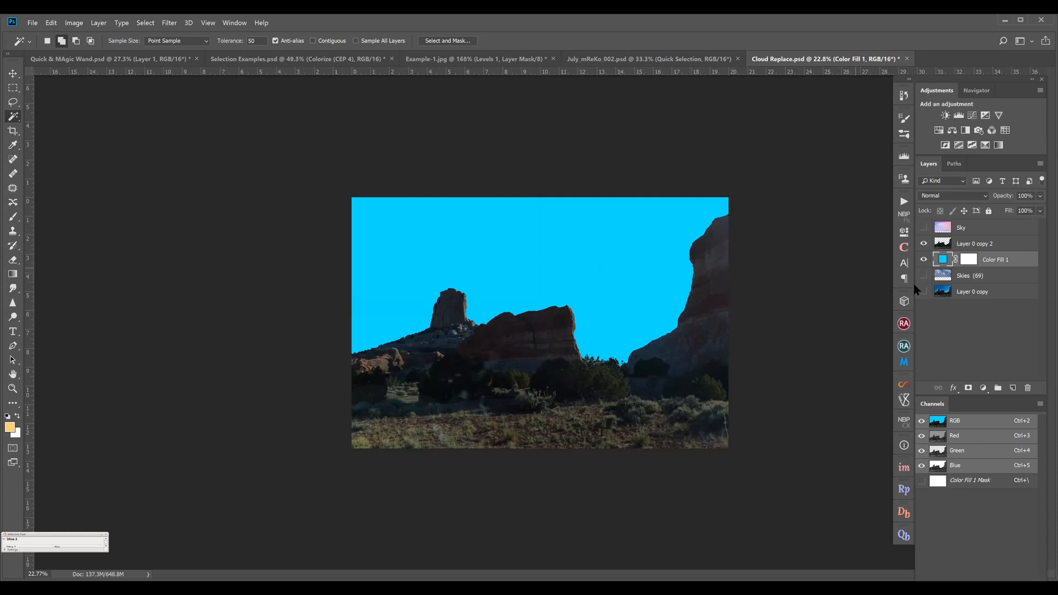
Check the cut-out with and without the cyan fill, then hide Color Fill 1 and show Skies (69) behind the rocks
click(924, 260)
click(944, 245)
double_click(944, 246)
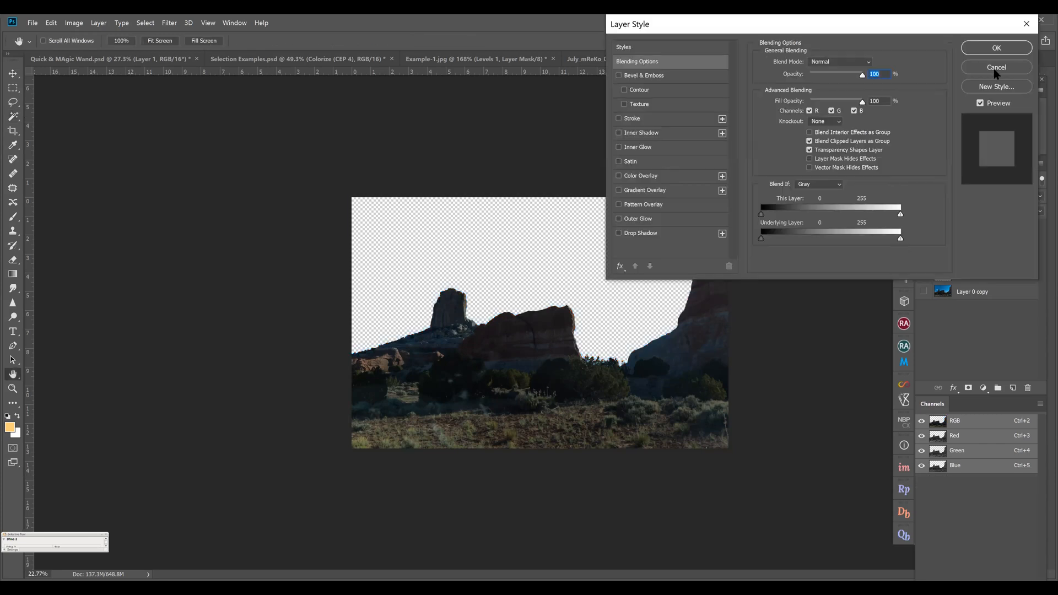
click(996, 68)
click(924, 260)
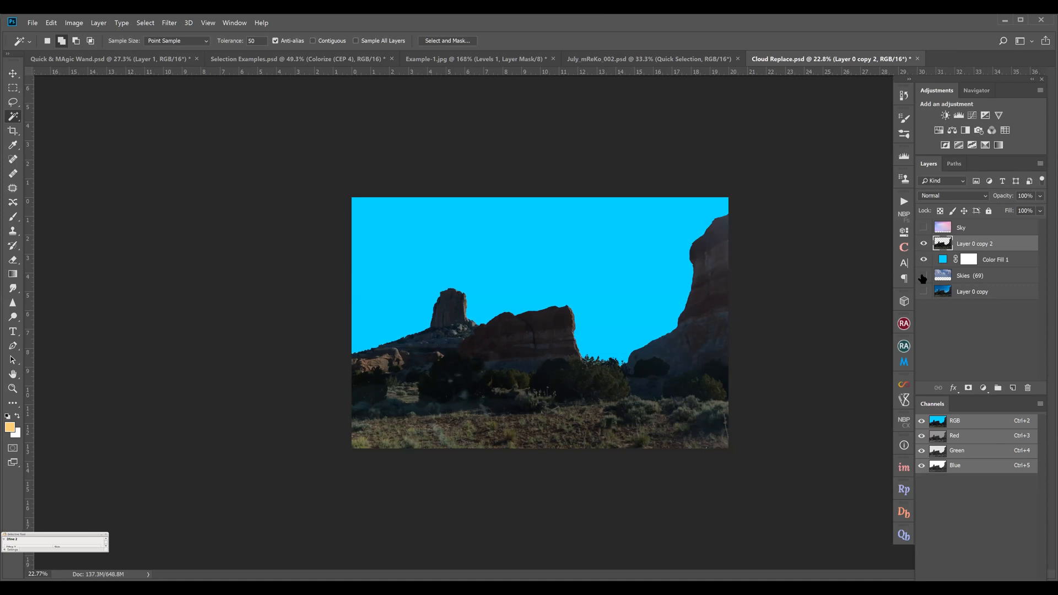
click(924, 260)
click(924, 276)
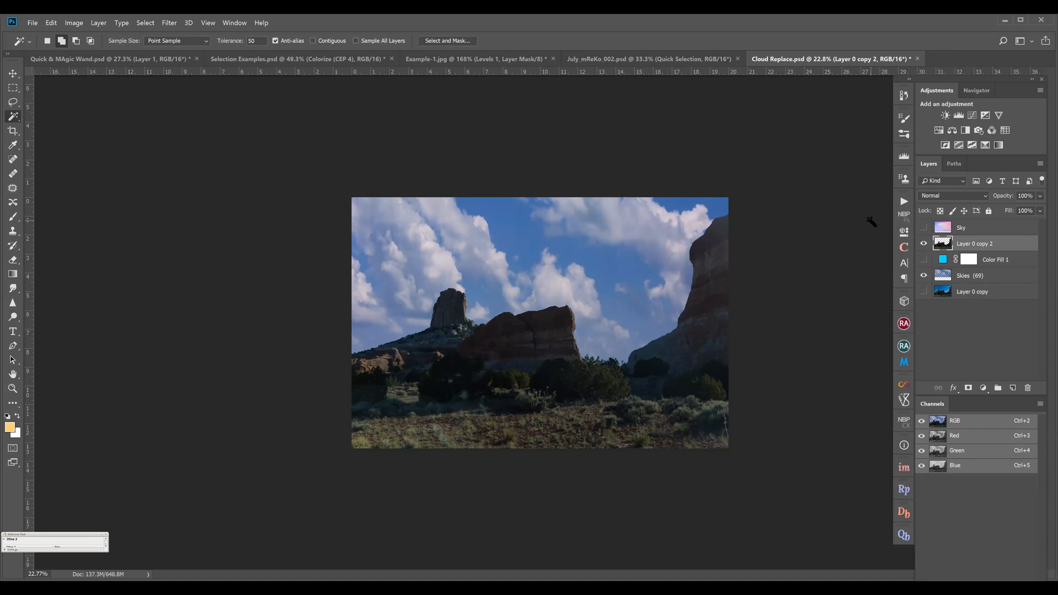
Look at July_mReKo_002.psd, return to Cloud Replace.psd, and show only the original photo on Layer 0 copy, making that layer active
click(673, 54)
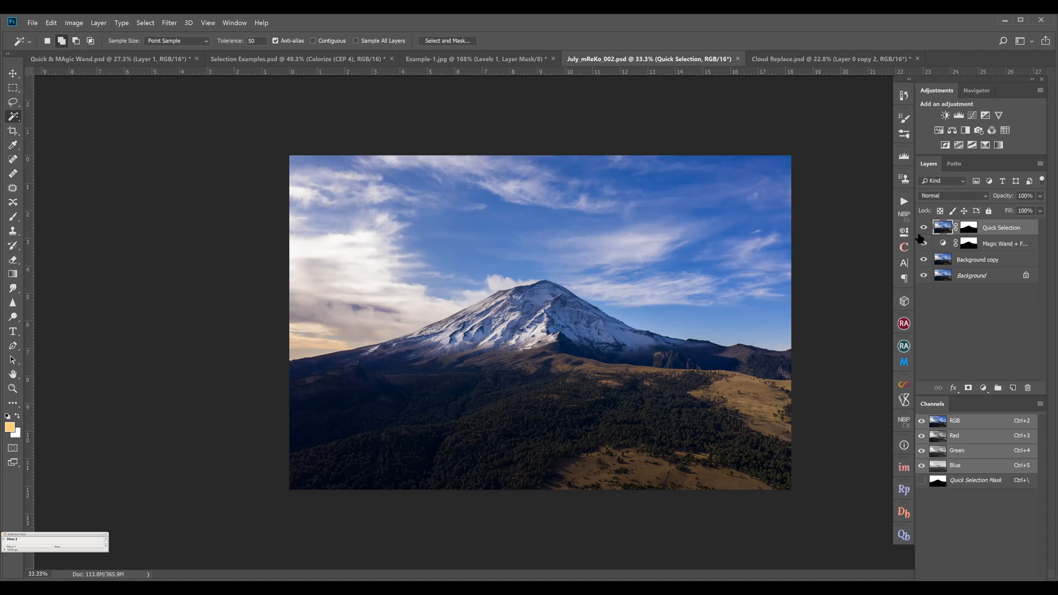
click(786, 57)
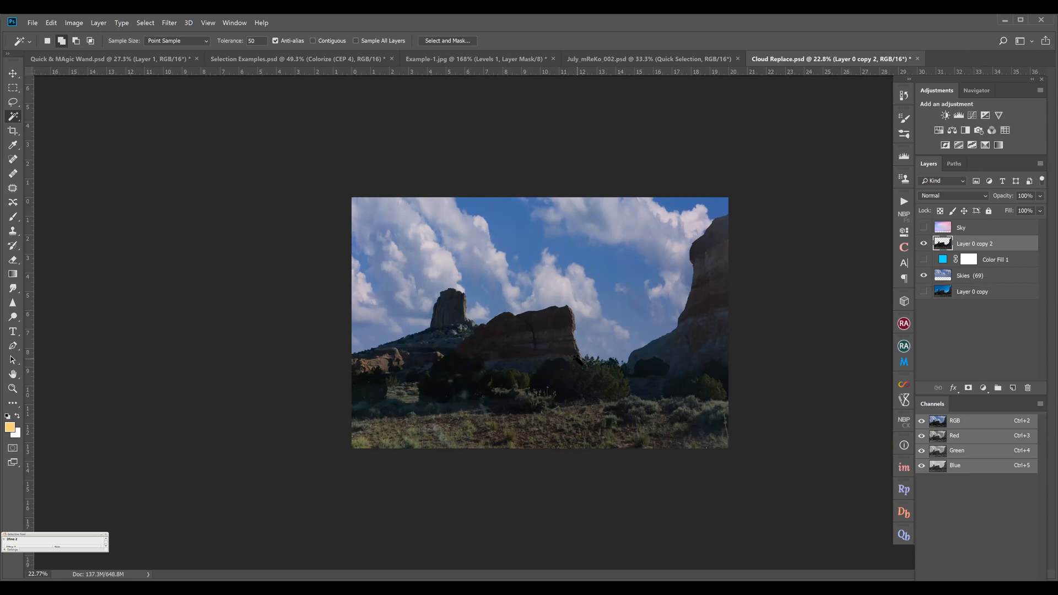
click(923, 244)
click(923, 291)
click(923, 276)
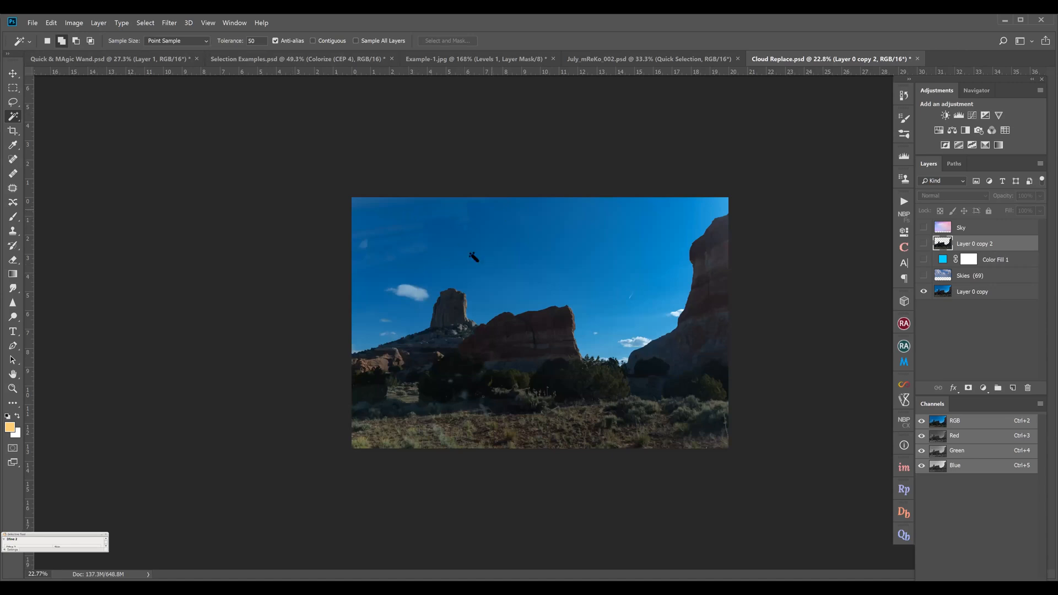
click(929, 293)
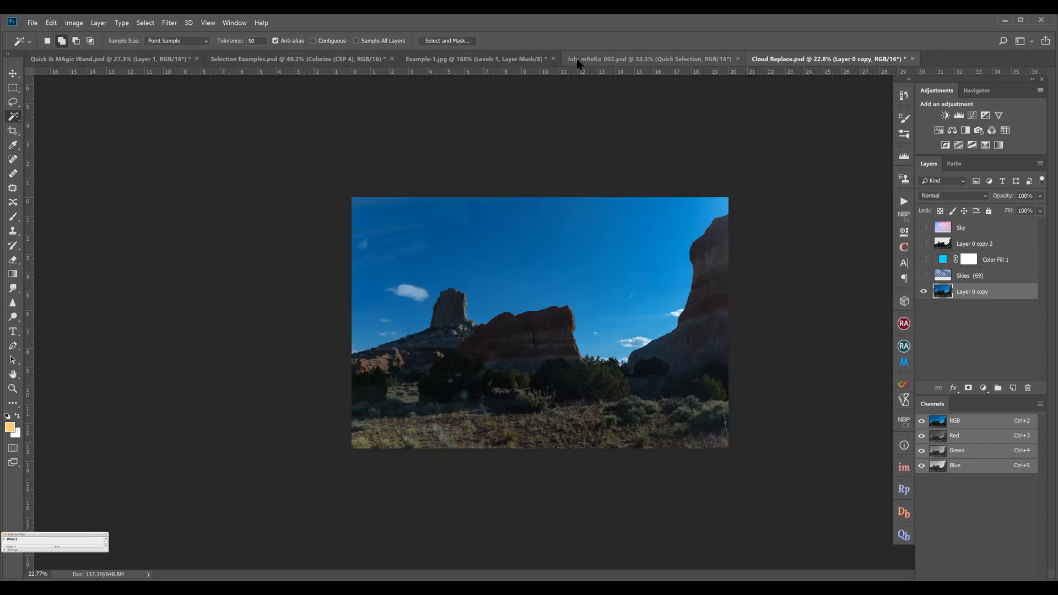
Switch to Quick & MAgic Wand.psd and select the black jumping silhouette with the Quick Selection tool
click(242, 61)
click(157, 60)
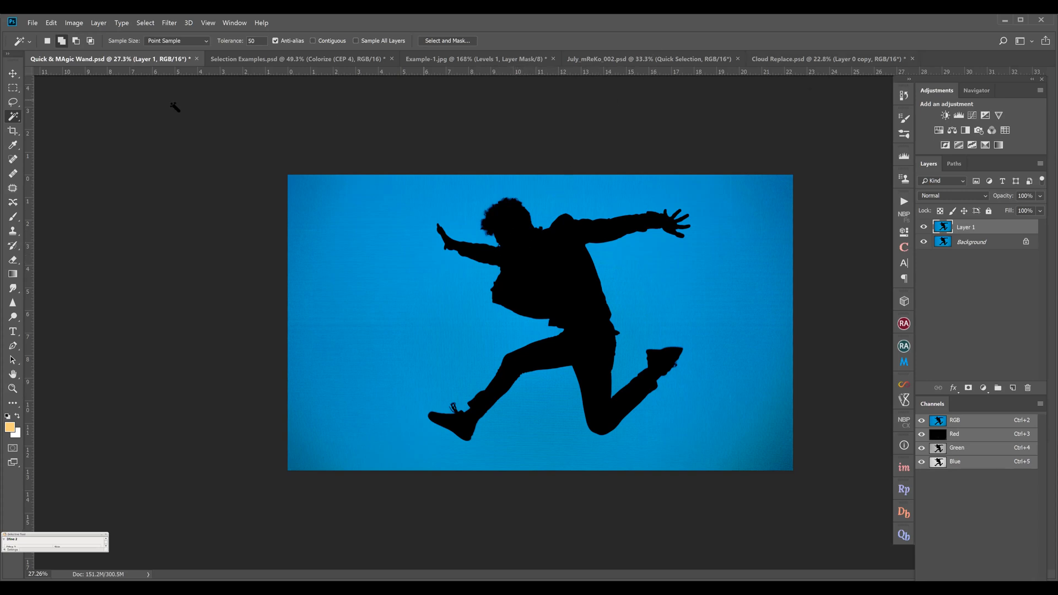
click(16, 118)
click(50, 116)
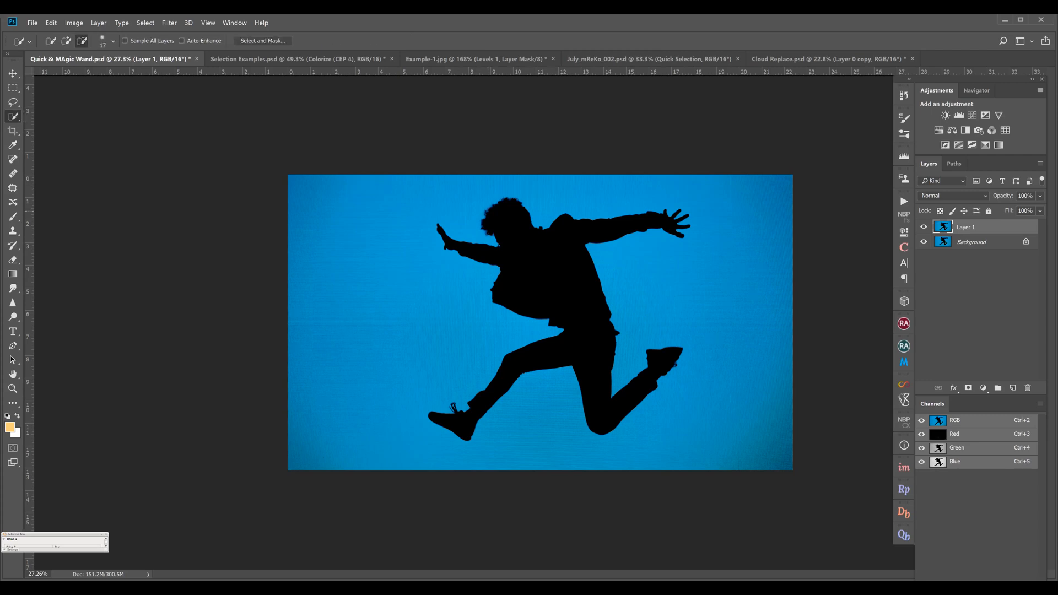
click(503, 214)
click(12, 104)
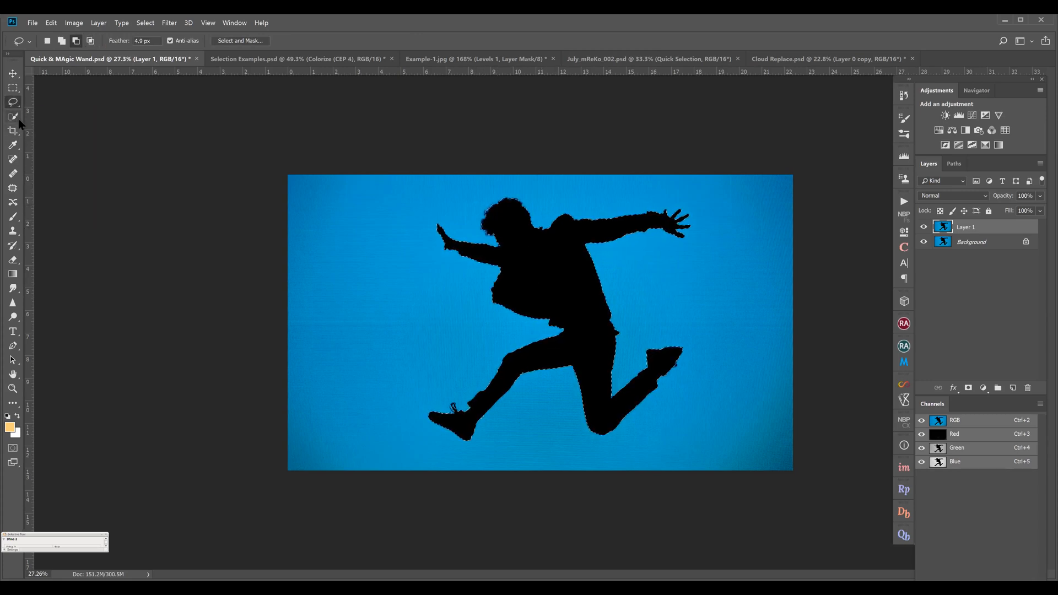
click(14, 118)
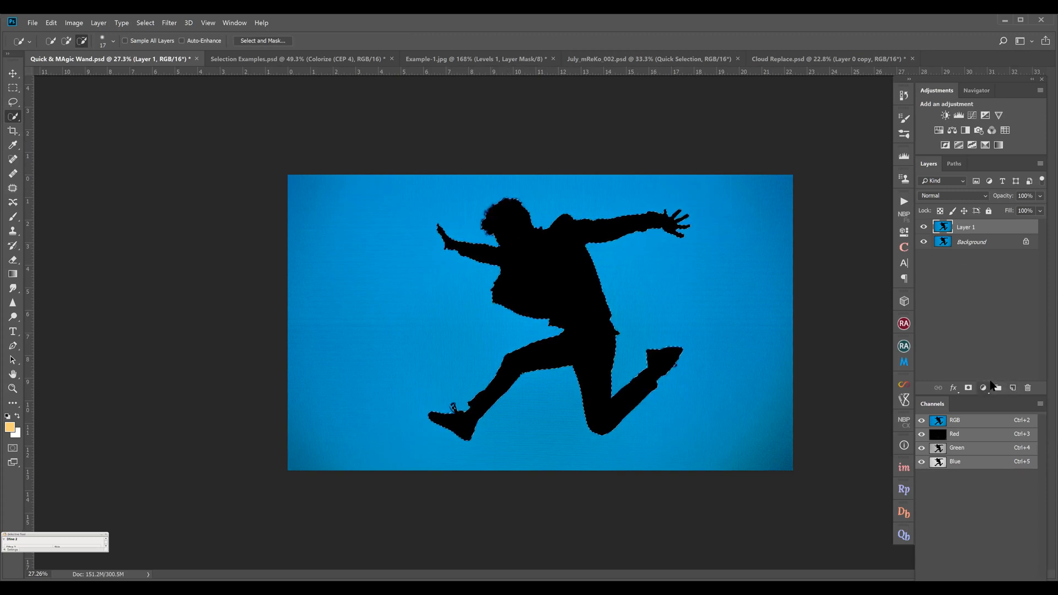
Add a Gradient fill layer over the selected silhouette using the orange, yellow, orange preset
click(990, 382)
click(962, 161)
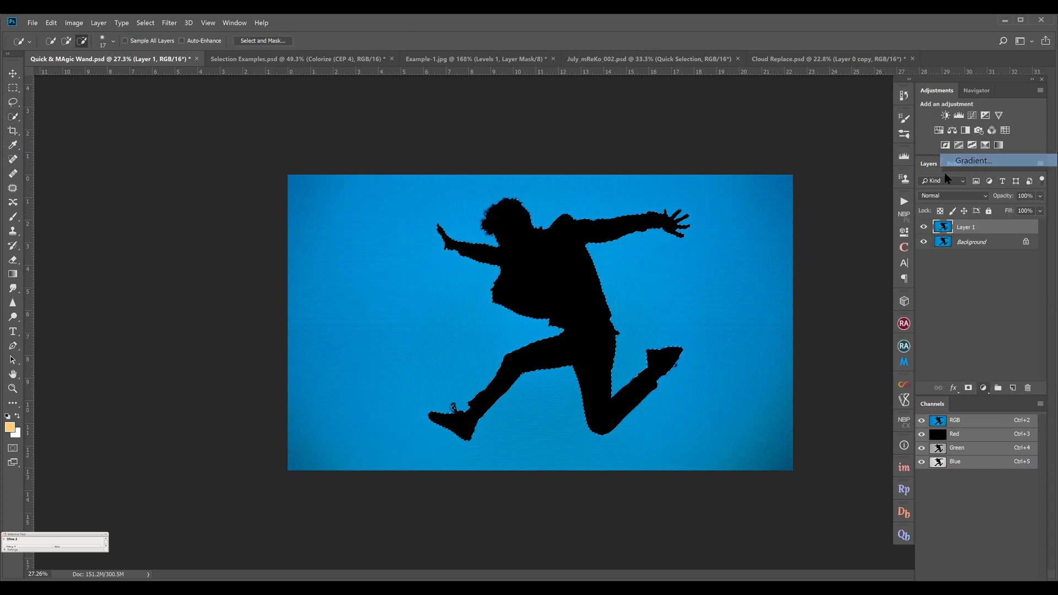
click(759, 143)
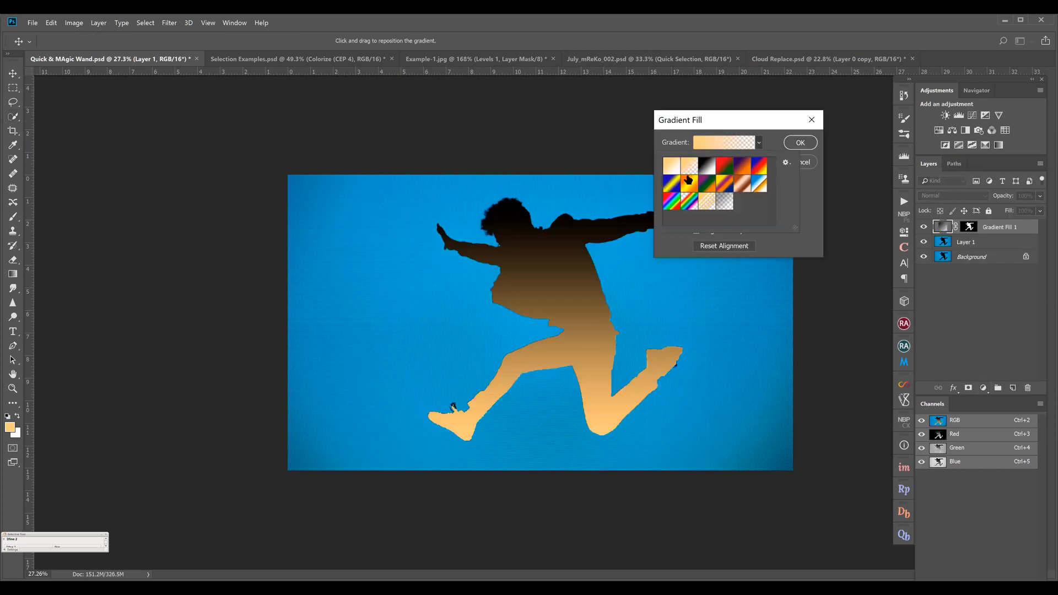
click(706, 167)
click(689, 182)
click(704, 185)
click(689, 167)
click(689, 185)
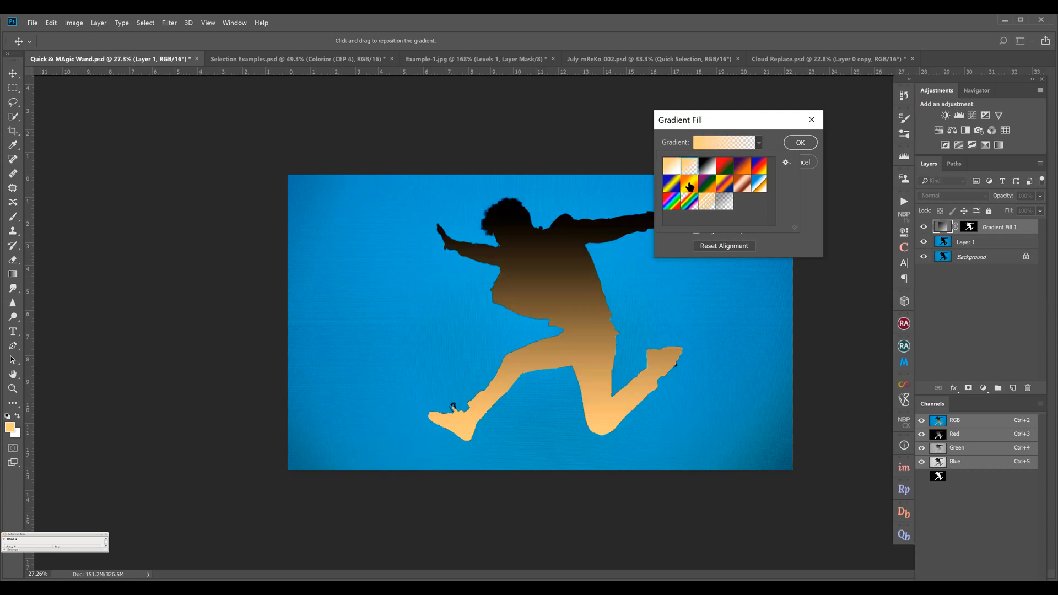
click(800, 143)
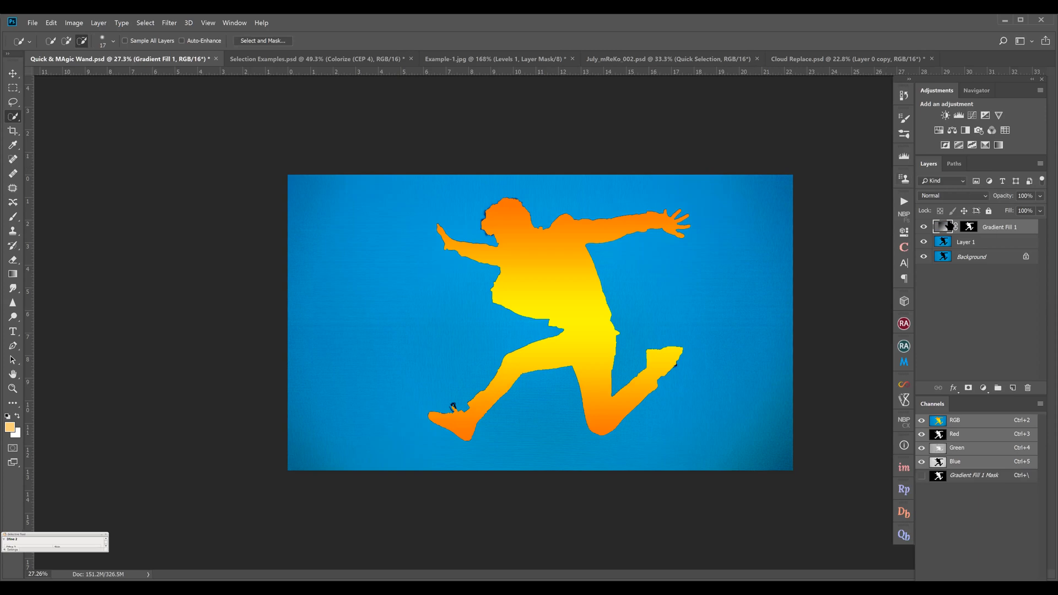
Hide Gradient Fill 1, load its mask as a selection, and fill the silhouette with a solid colour layer in brown 885600
click(924, 227)
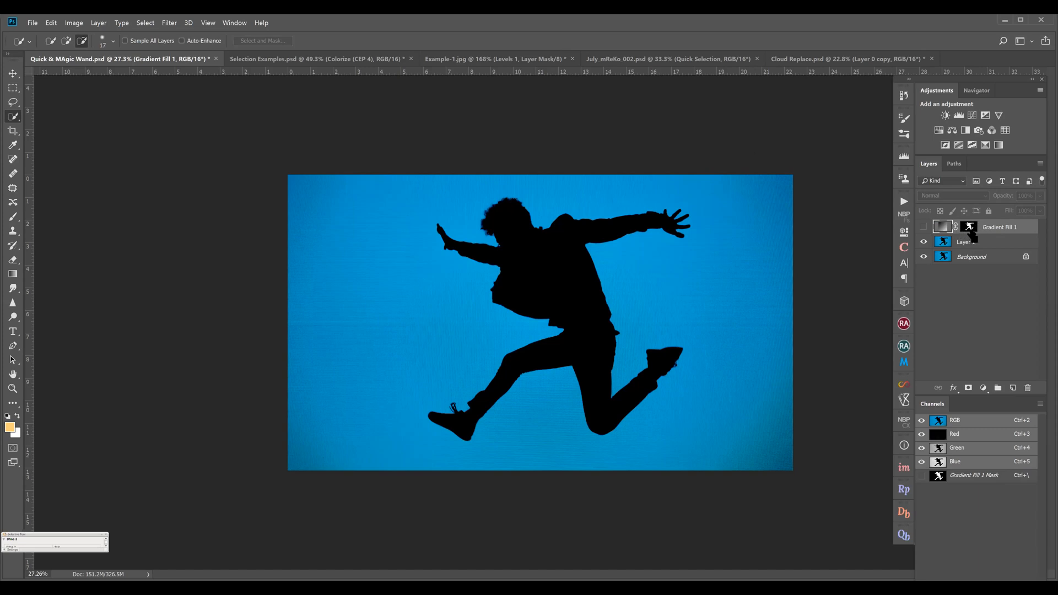
ctrl+click(973, 231)
click(983, 388)
click(976, 146)
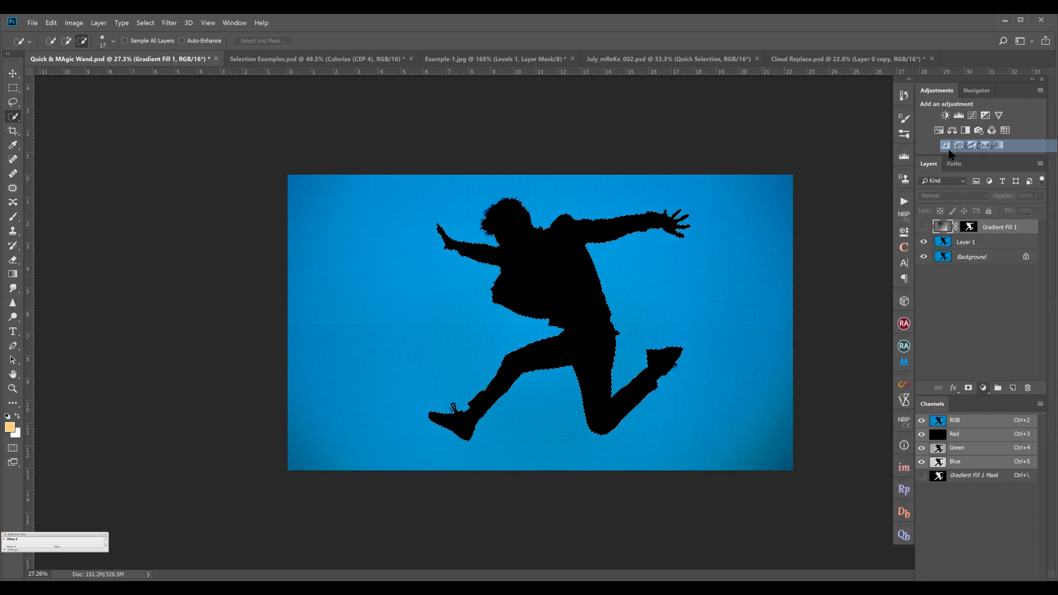
drag(349, 116, 220, 133)
drag(210, 164, 252, 219)
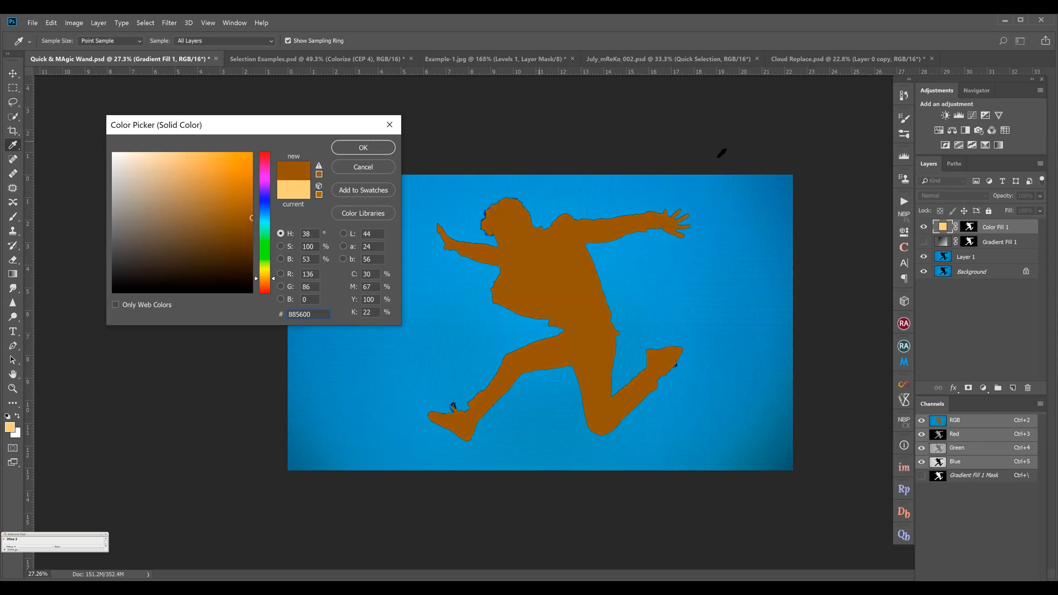
click(344, 147)
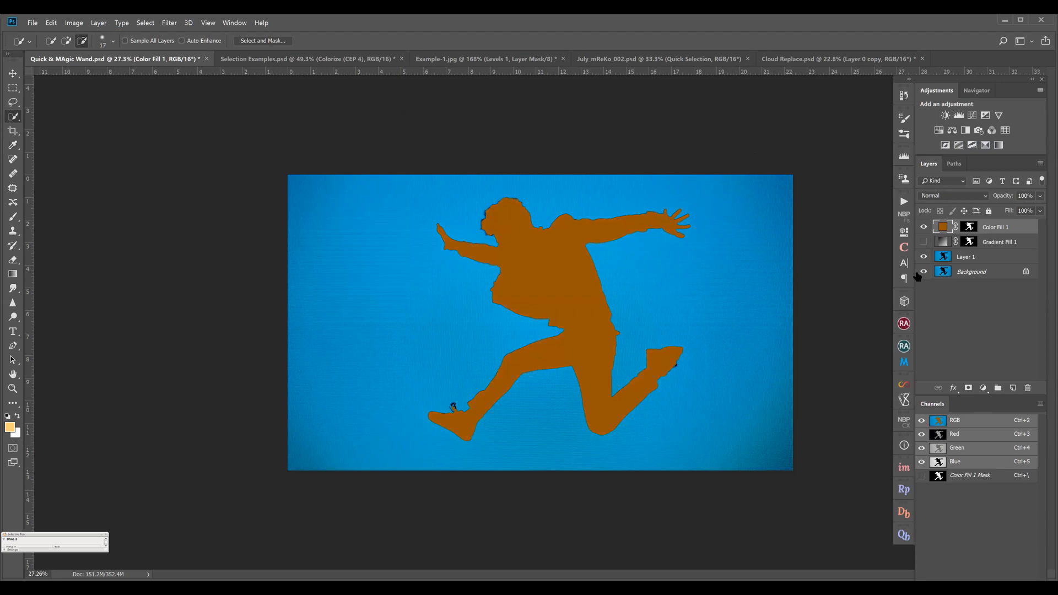
Make Layer 1 active, then look through the other open example documents and end on July_mReKo_002.psd
click(943, 258)
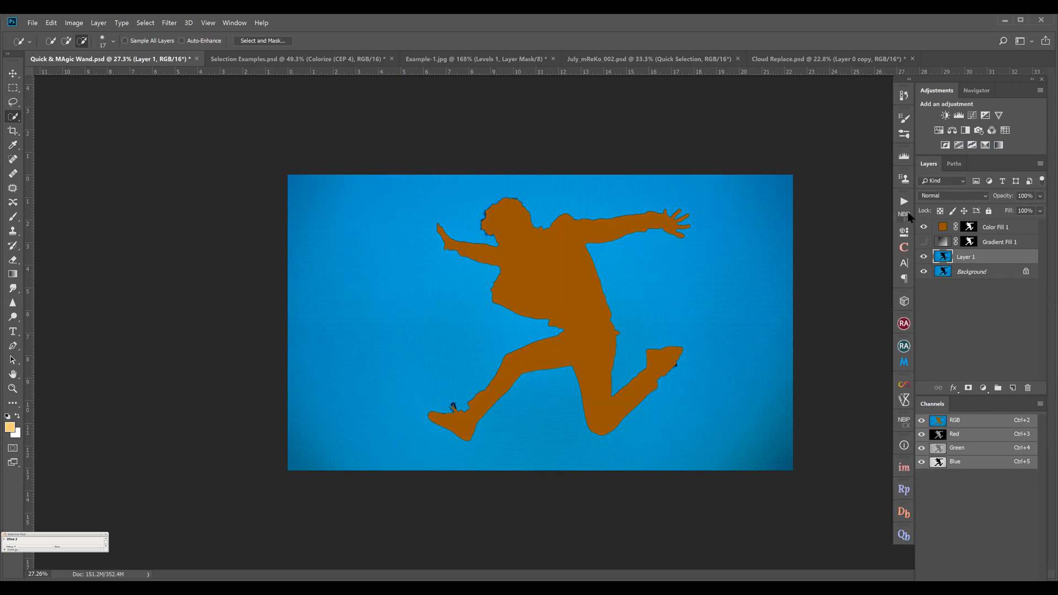
click(449, 57)
click(329, 58)
click(617, 58)
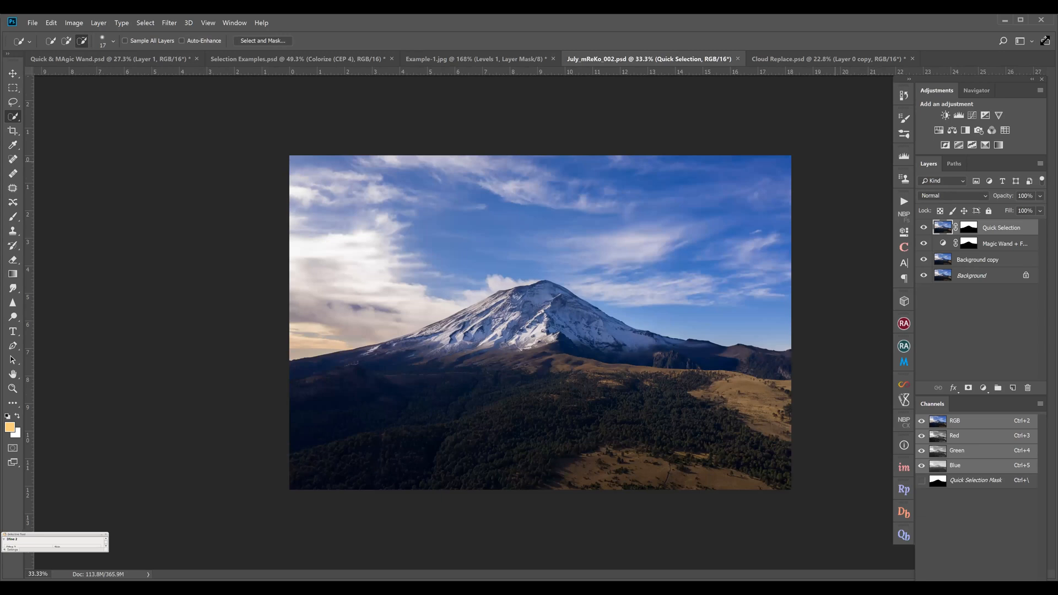
click(799, 60)
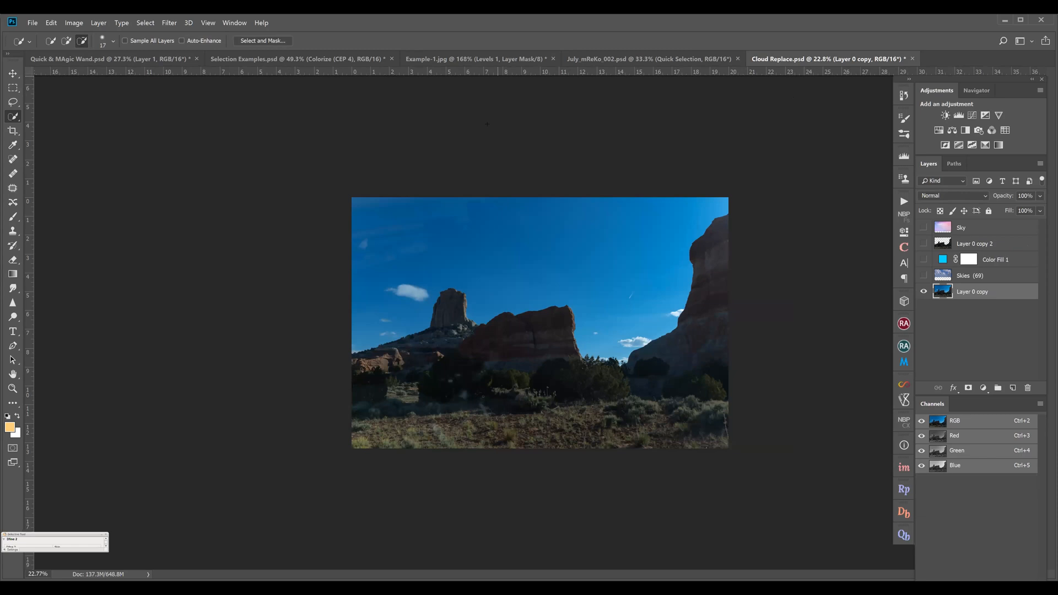
click(658, 59)
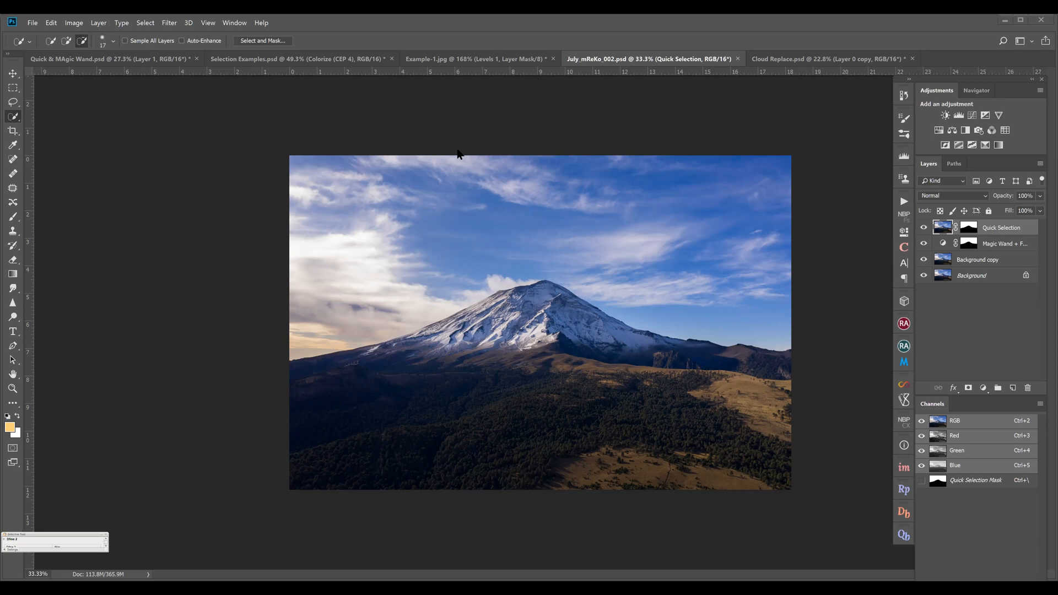
Select the blue areas of the sky above the volcano on the Quick Selection layer with the Magic Wand at tolerance 50
right_click(16, 119)
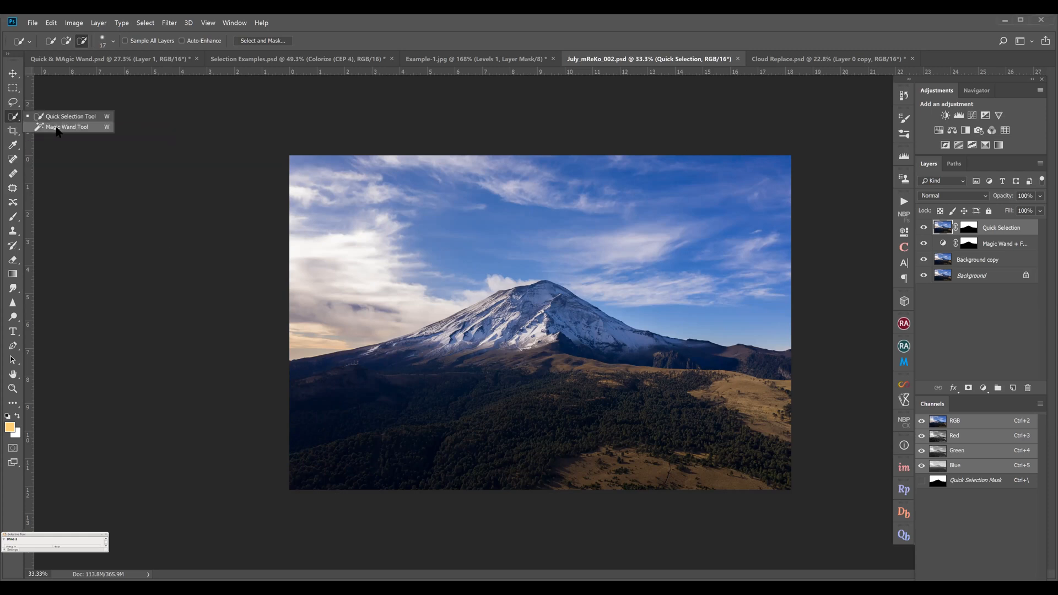
click(54, 128)
click(739, 233)
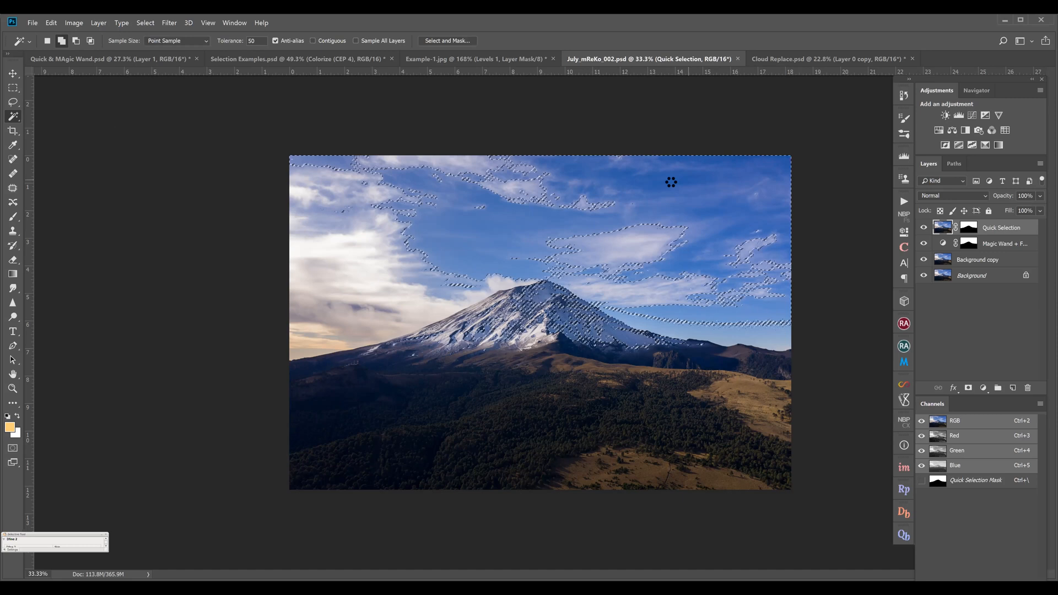
key(ctrl+d)
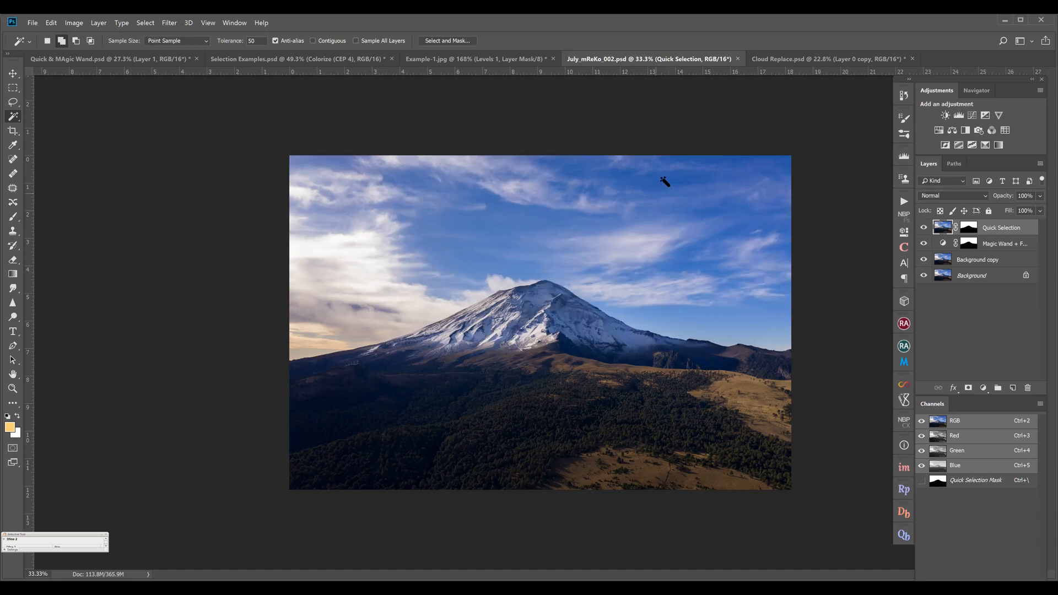
click(665, 177)
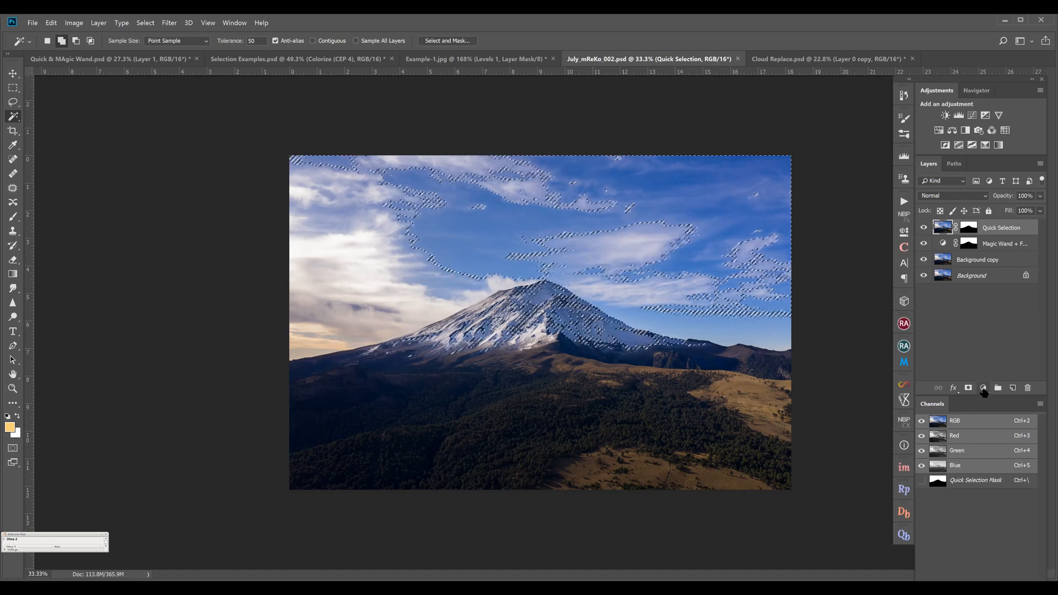
Add a Hue/Saturation adjustment masked to the selected sky with saturation +5, and compare the image with and without it
right_click(957, 133)
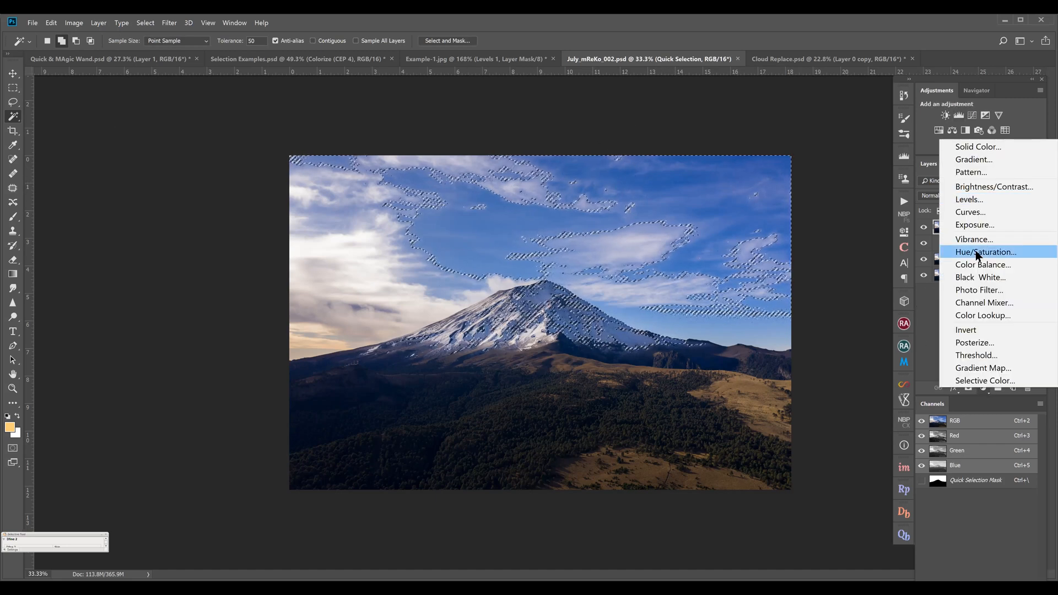
click(974, 253)
mouse_move(827, 292)
mouse_down()
mouse_move(862, 293)
mouse_move(836, 293)
mouse_move(826, 274)
mouse_up()
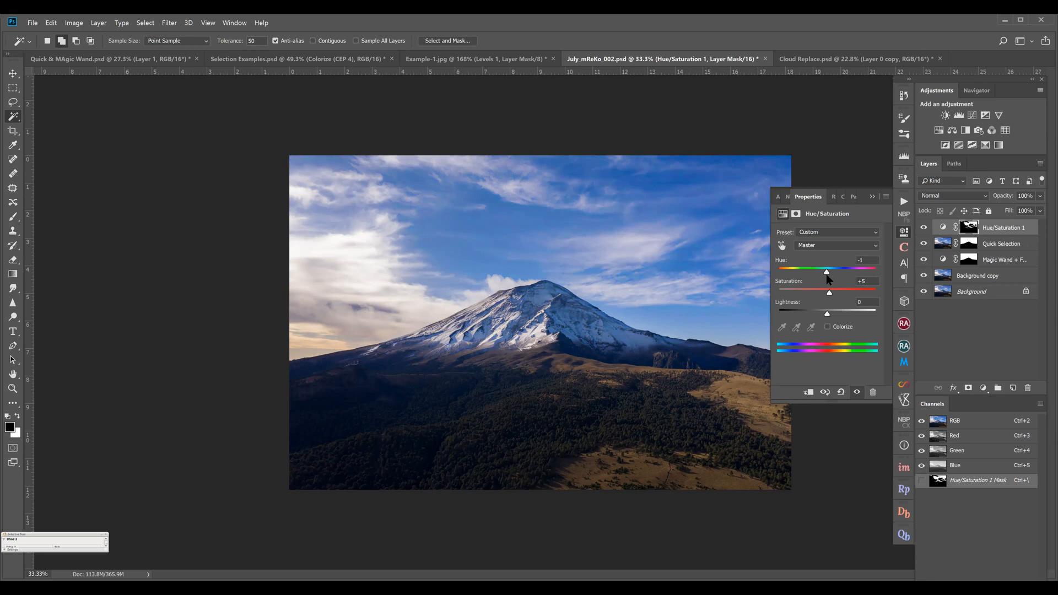
click(873, 196)
click(924, 227)
click(924, 227)
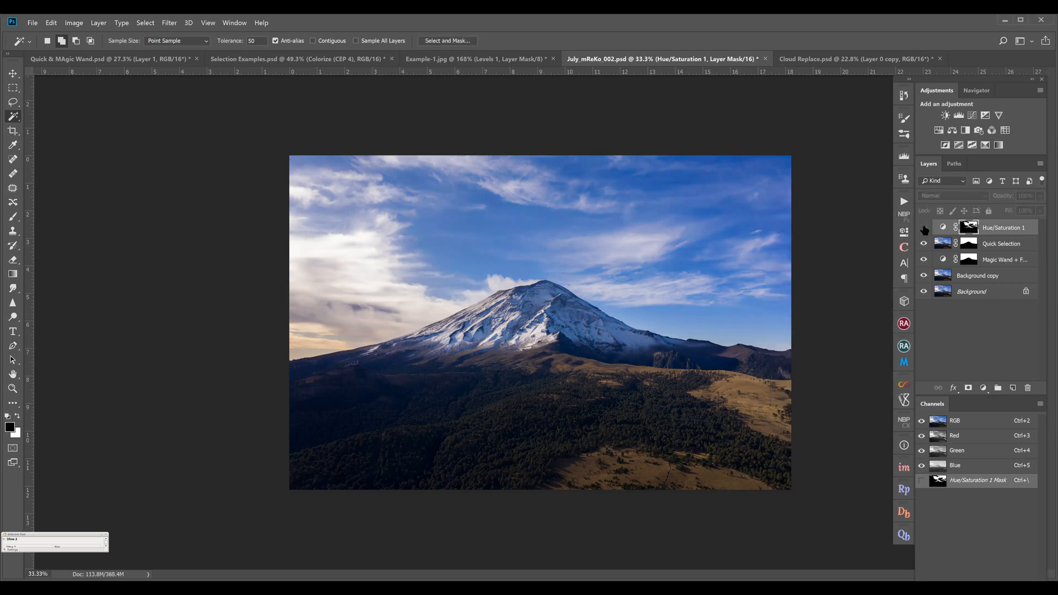
click(924, 228)
click(923, 227)
Set the saturation of Hue/Saturation 1 to +26
double_click(943, 228)
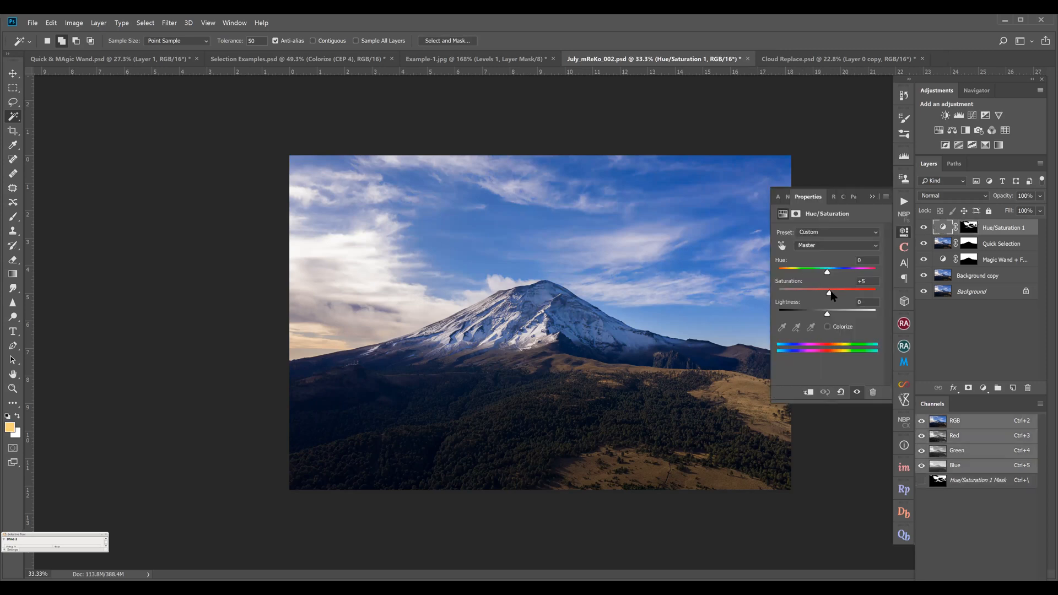
drag(835, 291, 839, 291)
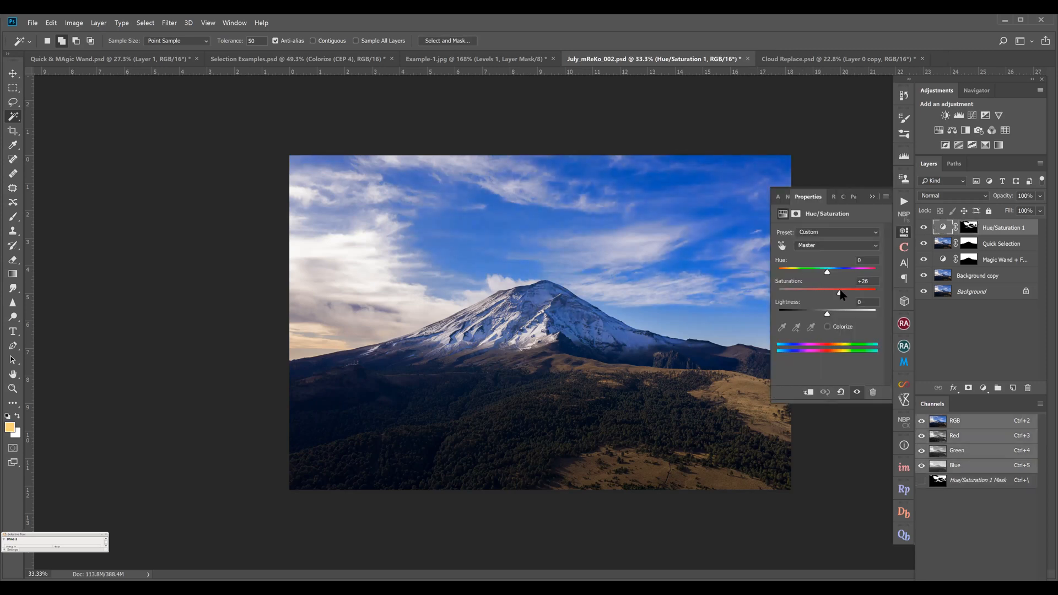
click(873, 200)
Compare the sky with and without Hue/Saturation 1, then delete that adjustment layer
click(923, 228)
click(923, 228)
click(923, 228)
click(923, 228)
click(923, 228)
click(923, 228)
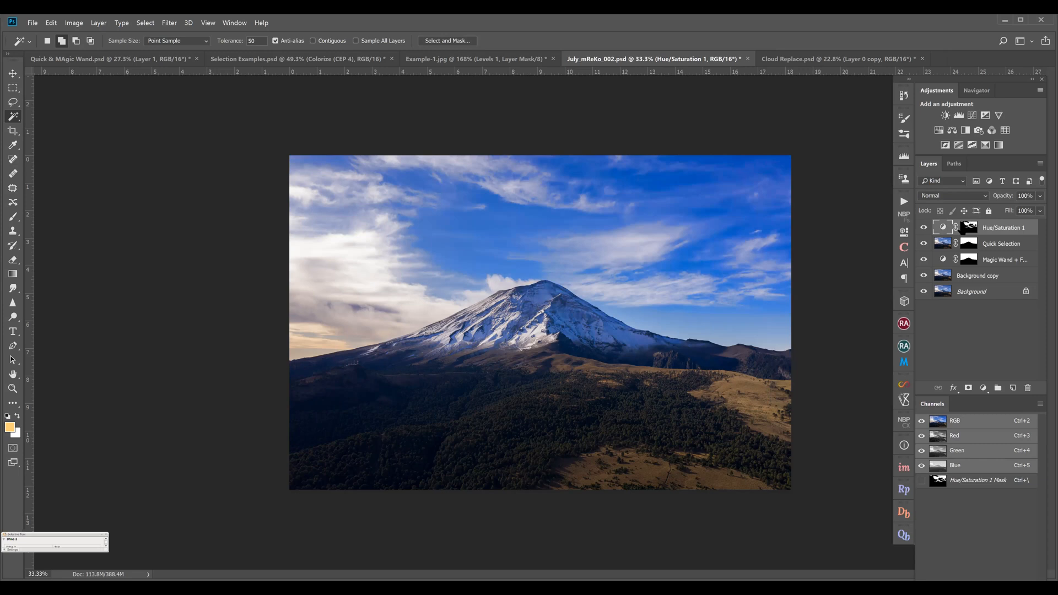
key(Delete)
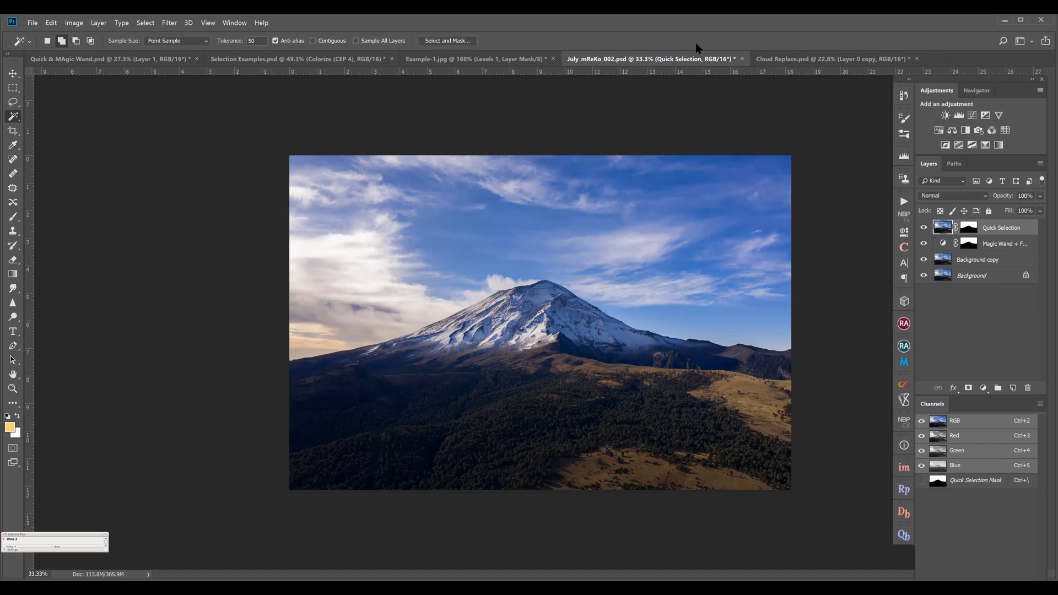
On the Background copy layer, try a Magic Wand selection of the blue sky with Point Sample, then deselect it
click(948, 263)
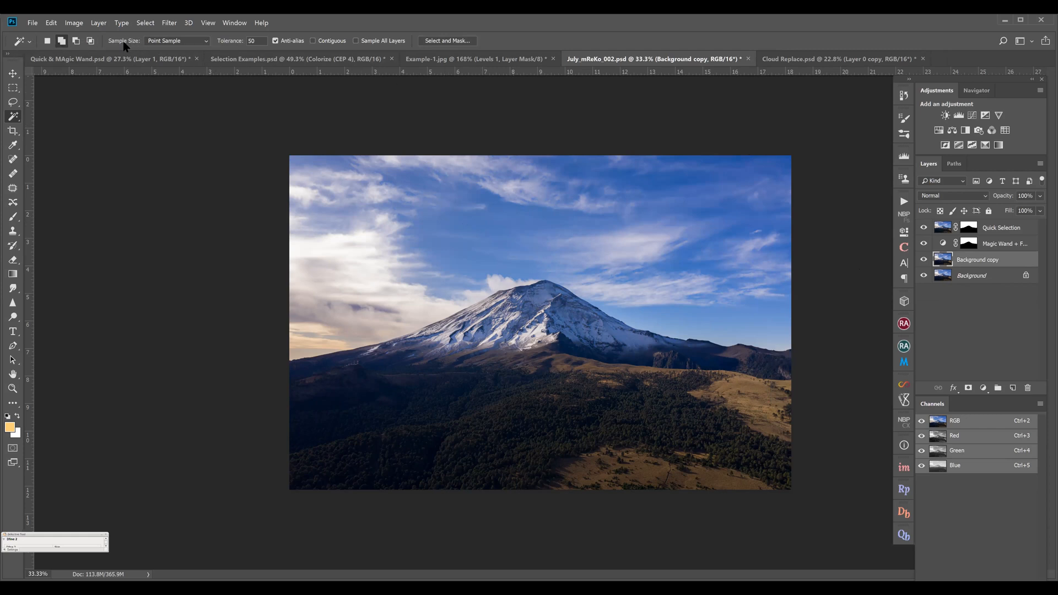
click(161, 41)
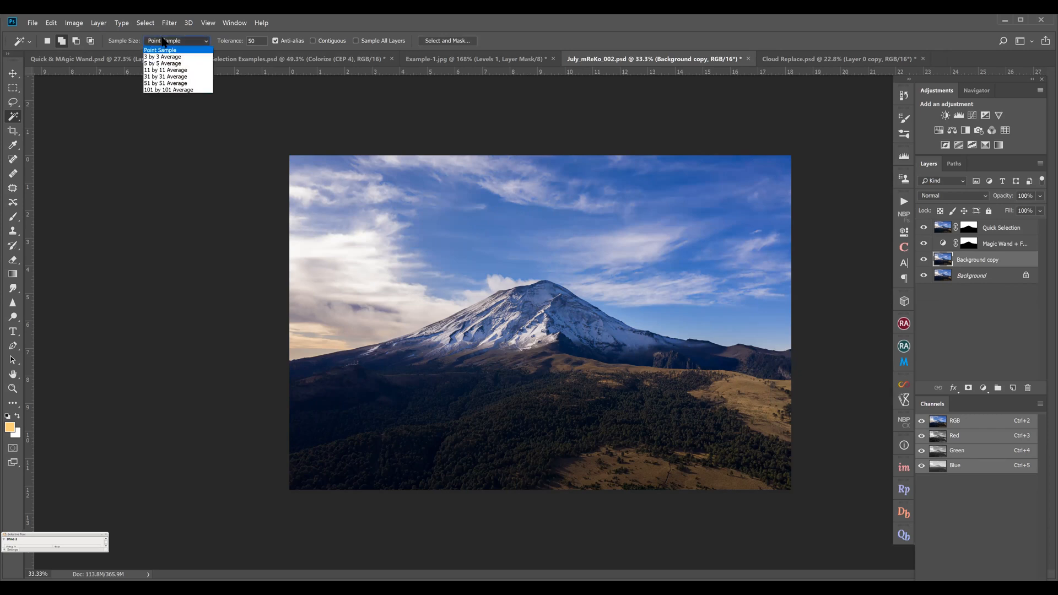
click(161, 41)
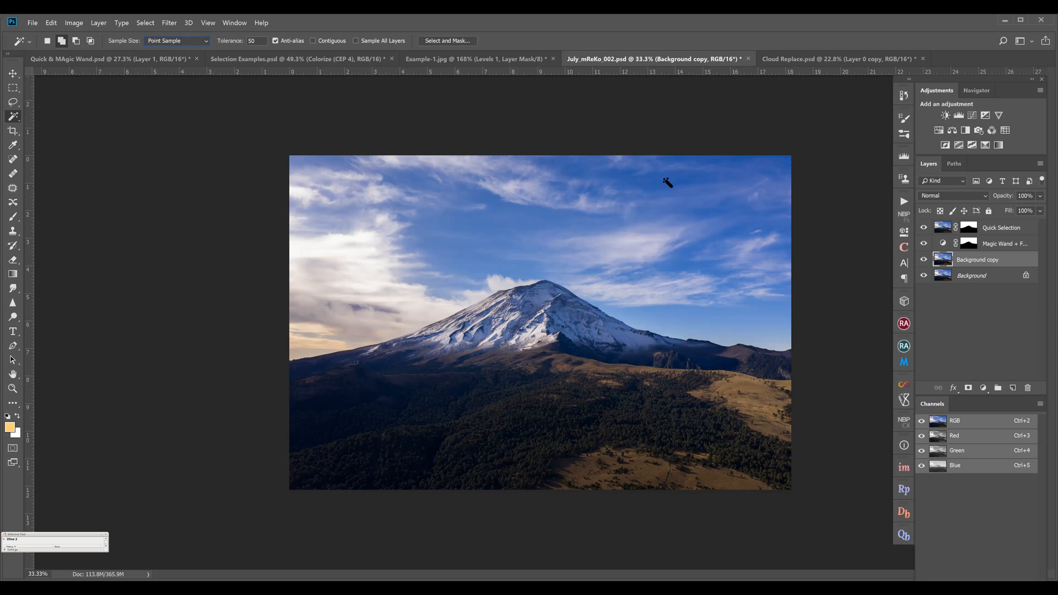
click(666, 204)
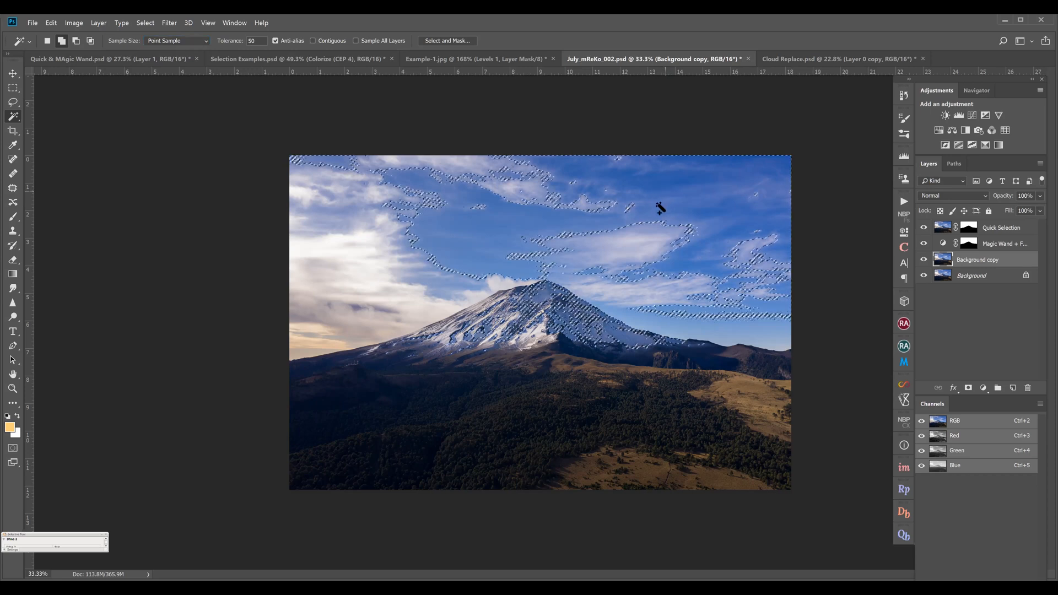
key(ctrl+d)
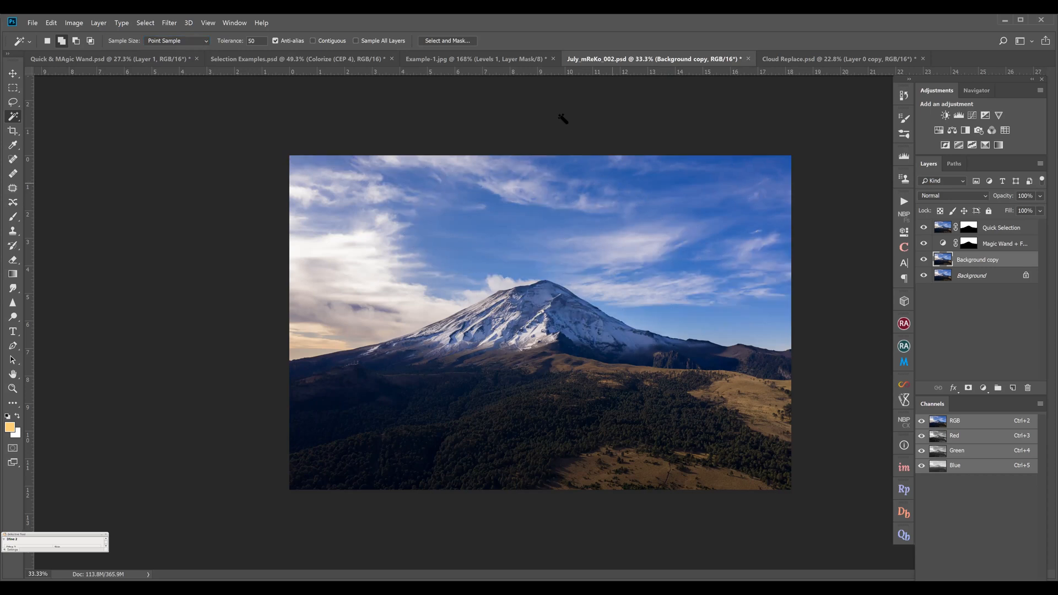
Set the Magic Wand sample size to 3 by 3 Average and select the blue sky areas again
click(181, 41)
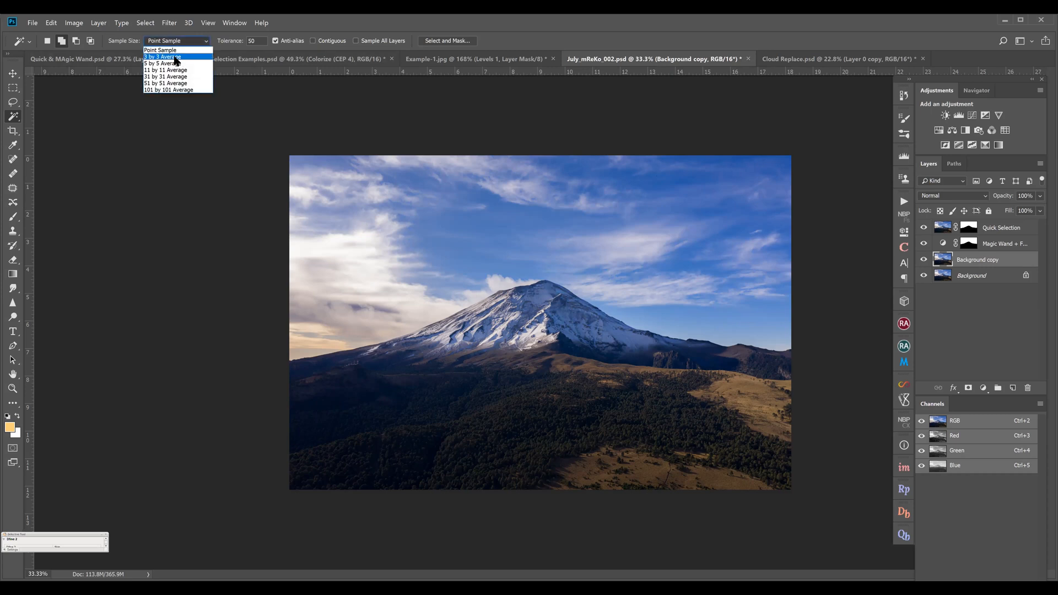
click(175, 57)
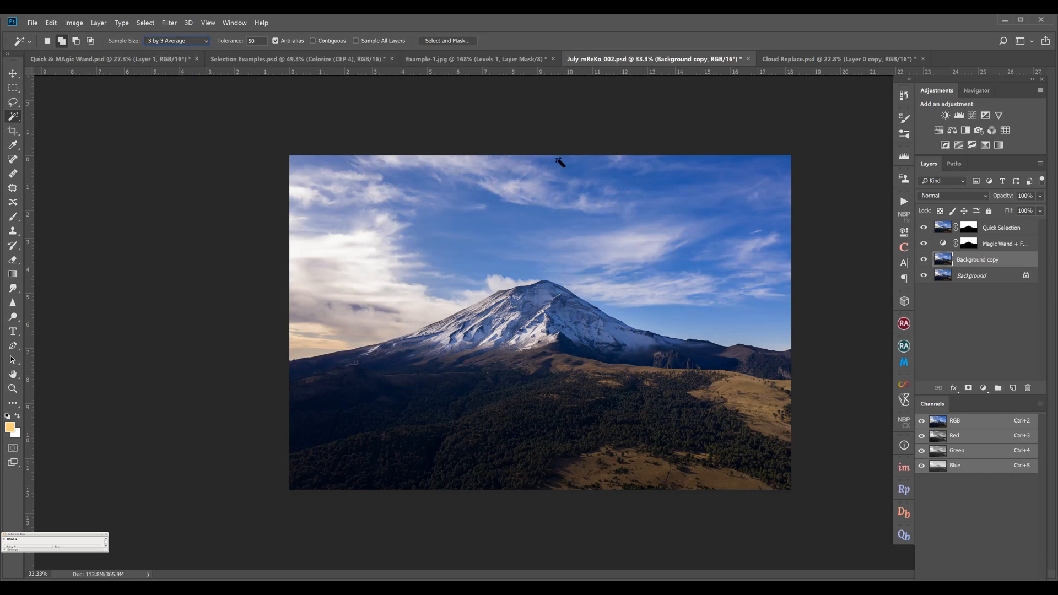
click(683, 187)
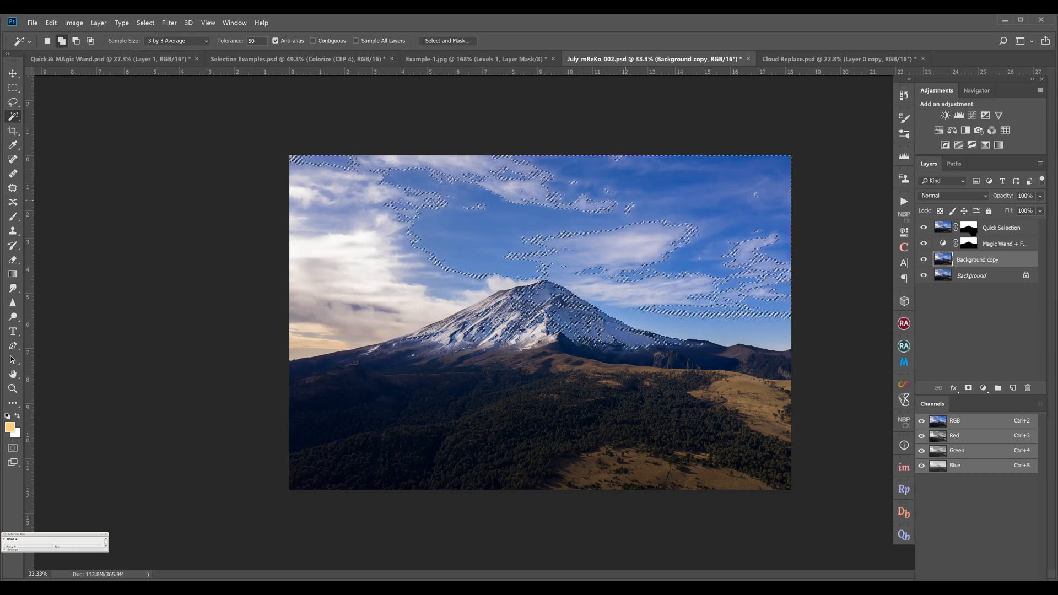
Add a Vibrance adjustment masked to the selected sky above the Quick Selection layer, with vibrance +55 and saturation +23
click(1001, 228)
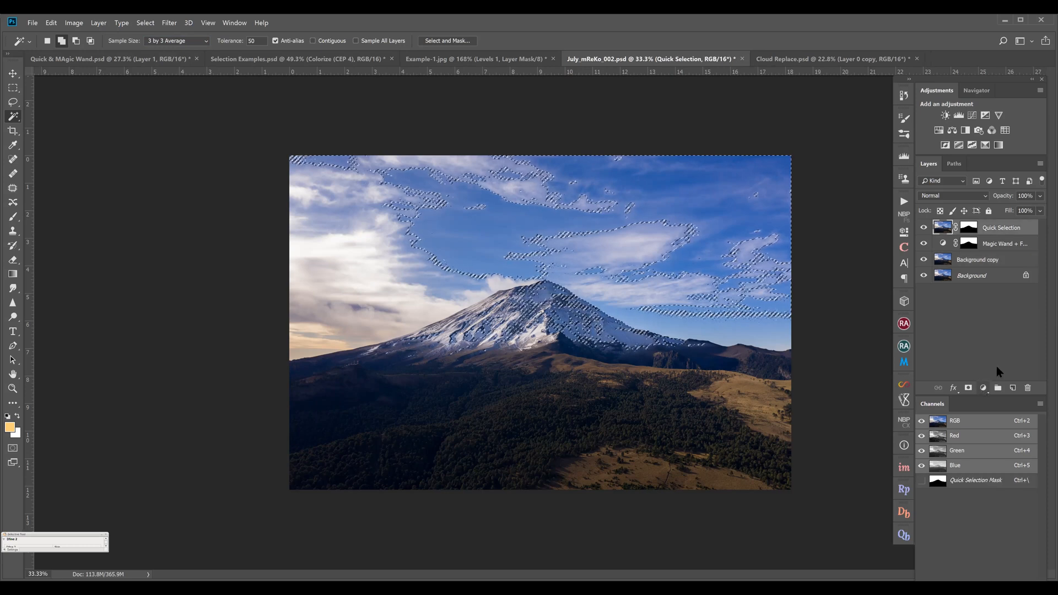
click(983, 388)
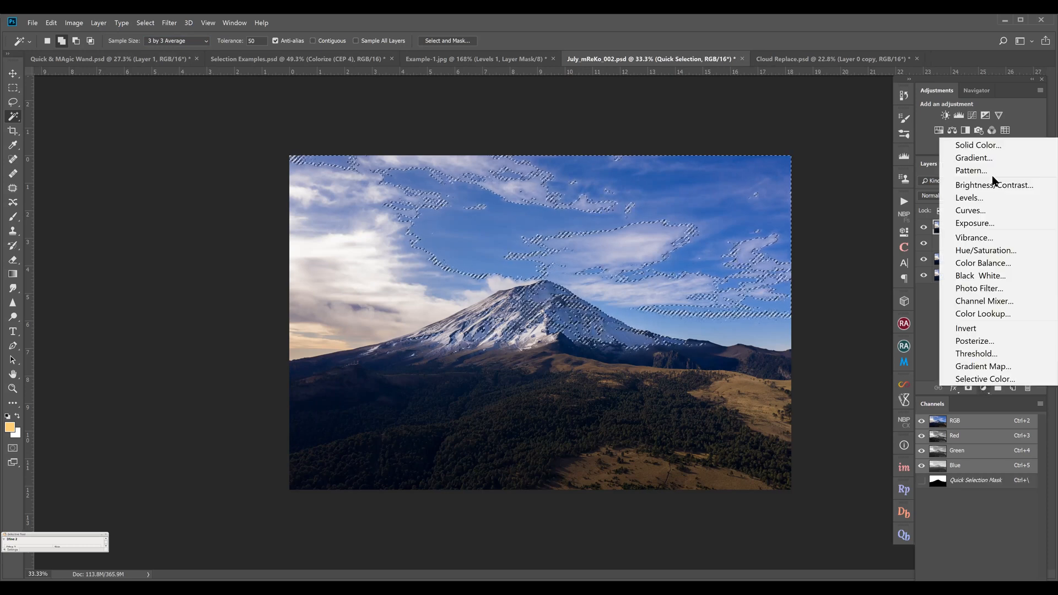
click(972, 235)
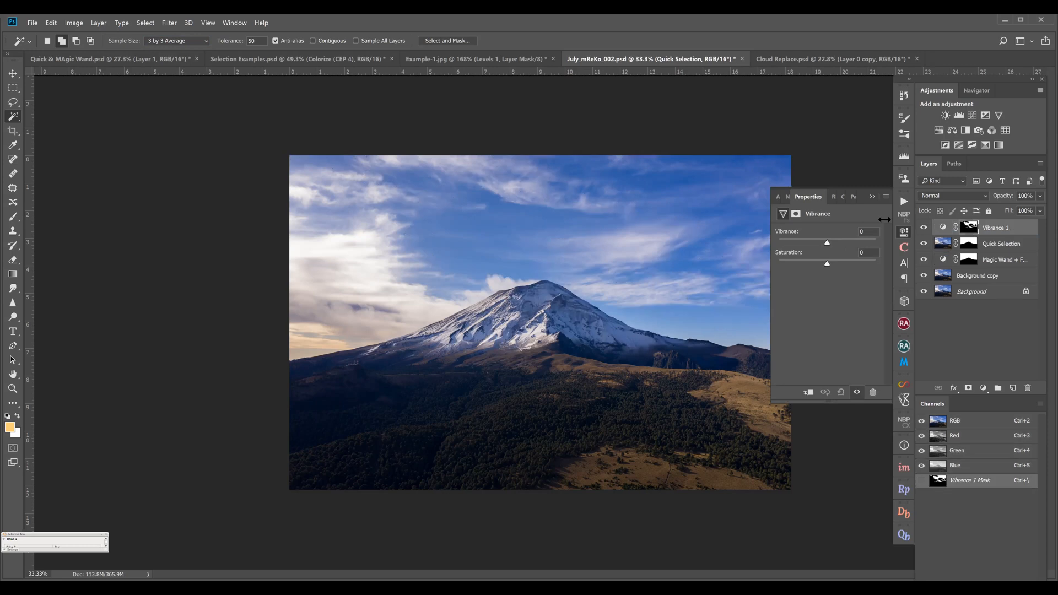
drag(826, 263, 858, 246)
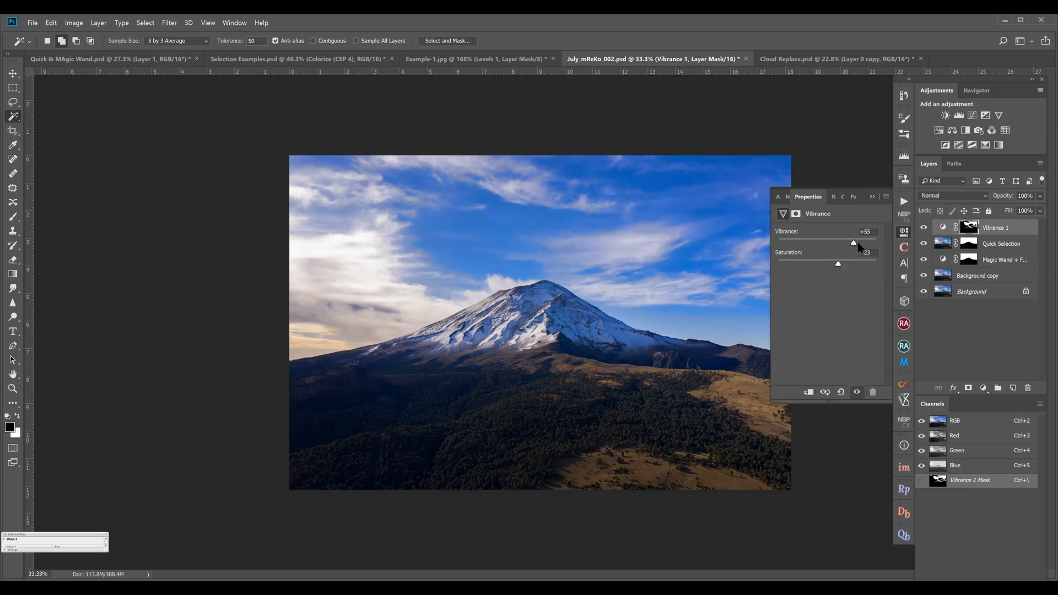
Compare the sky with and without Vibrance 1, then delete that adjustment layer
click(872, 196)
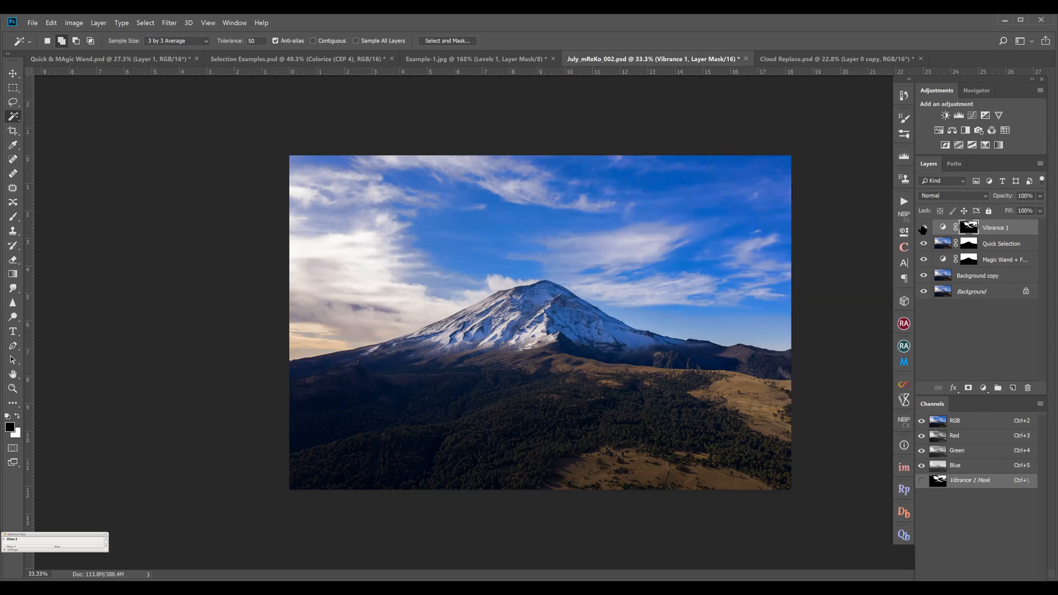
click(924, 228)
click(924, 228)
key(Delete)
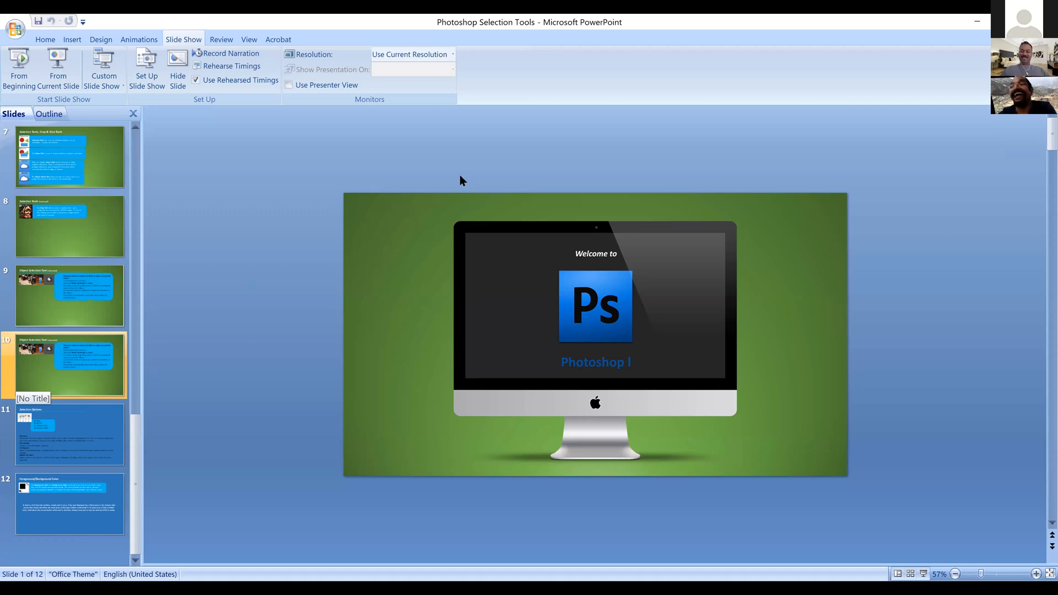
Switch to the Photoshop Selection Tools presentation in PowerPoint and start the slide show from slide 9, Object Selection Tool
click(51, 48)
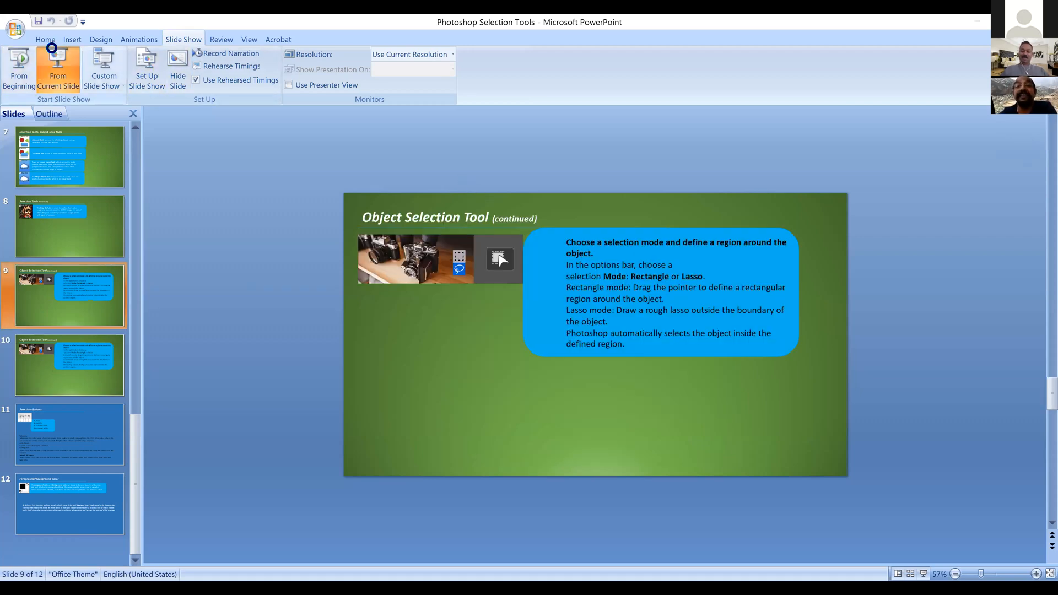